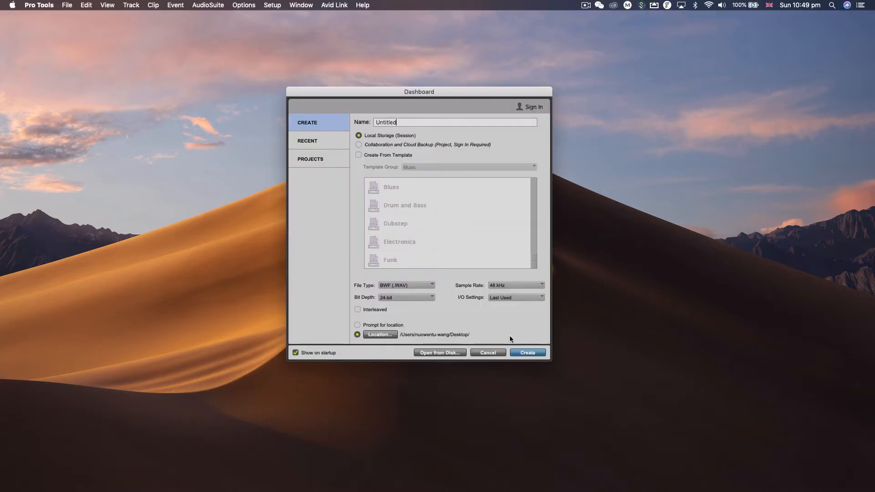
Reposition the session Dashboard and bring the z_M62_v8_Final delivery folder window into view beside it.
{"action": "left_click", "coordinate": [488, 354]}
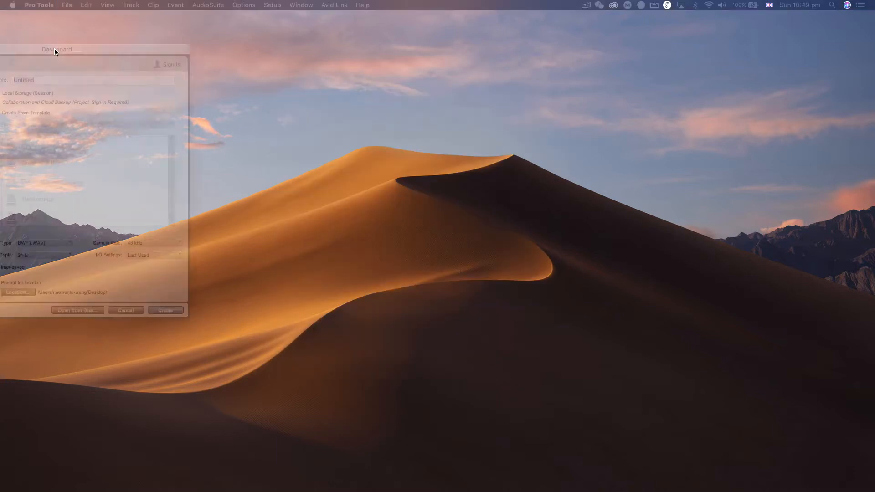
{"action": "left_click_drag", "start_coordinate": [54, 48], "coordinate": [388, 71]}
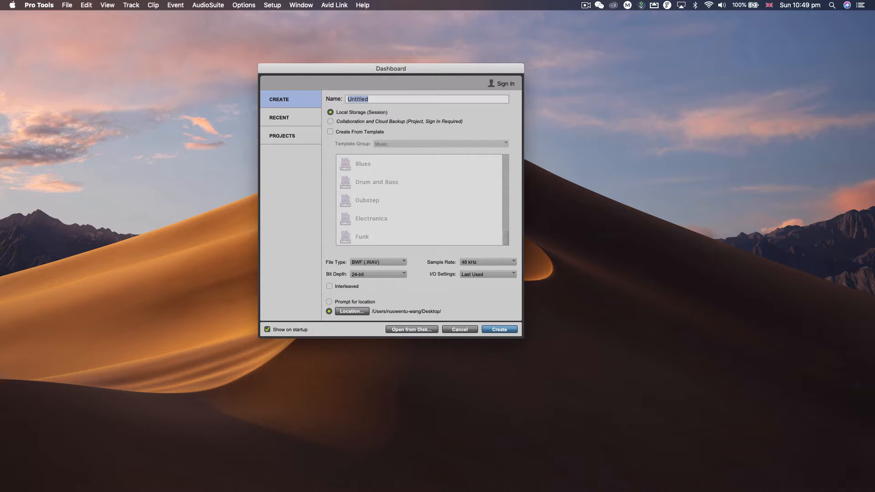
{"action": "left_click_drag", "start_coordinate": [1, 61], "coordinate": [87, 43]}
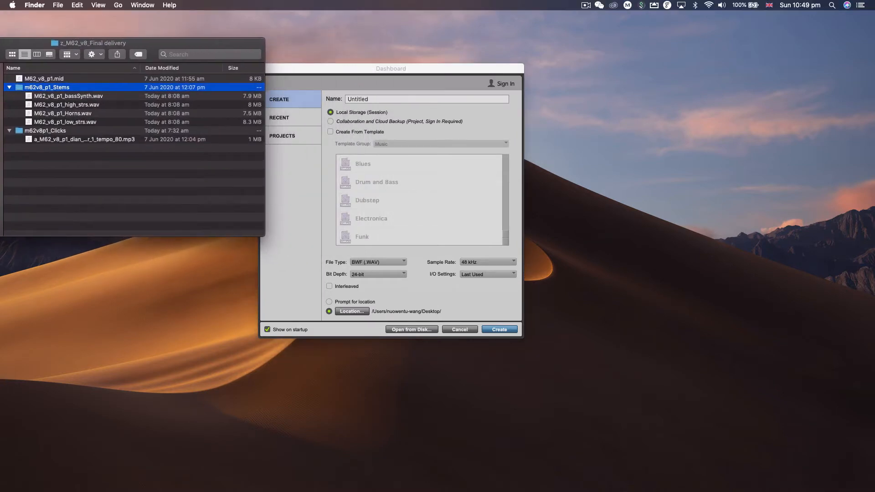
Create a local session named M62_v8 with the Desktop as its storage location.
{"action": "left_click", "coordinate": [382, 98]}
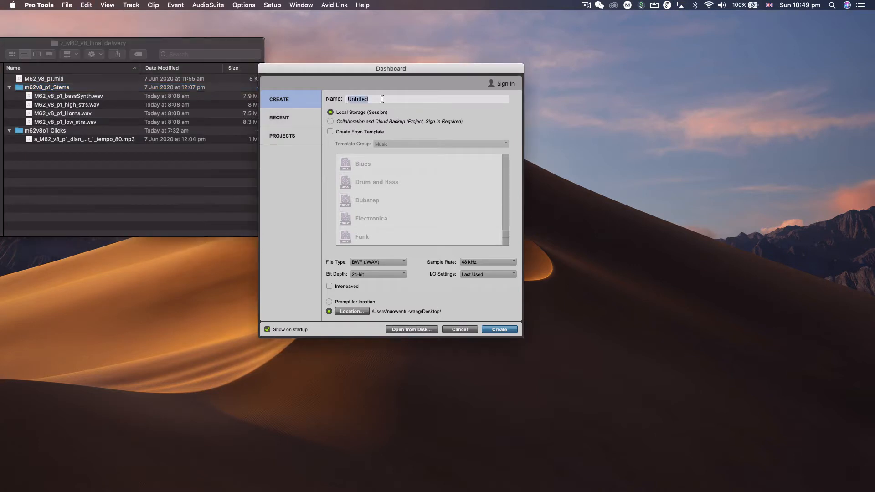
{"action": "type", "text": "M62_v8"}
{"action": "left_click", "coordinate": [339, 313]}
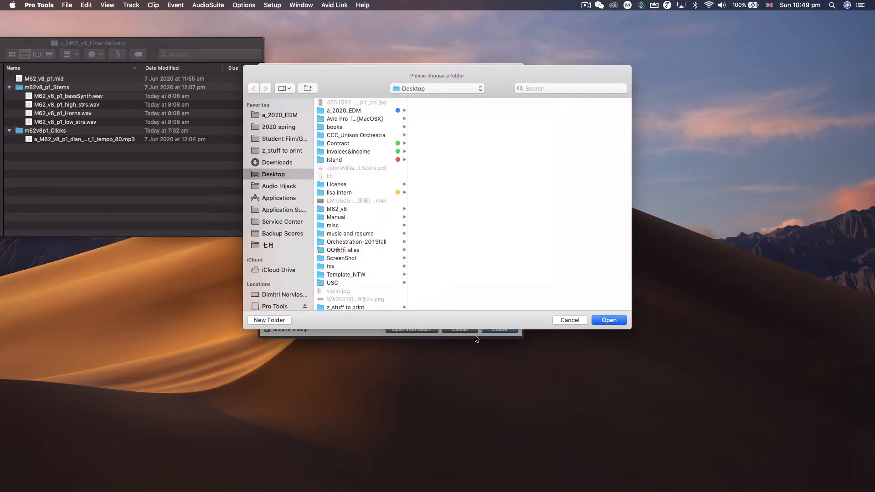
{"action": "left_click", "coordinate": [609, 321]}
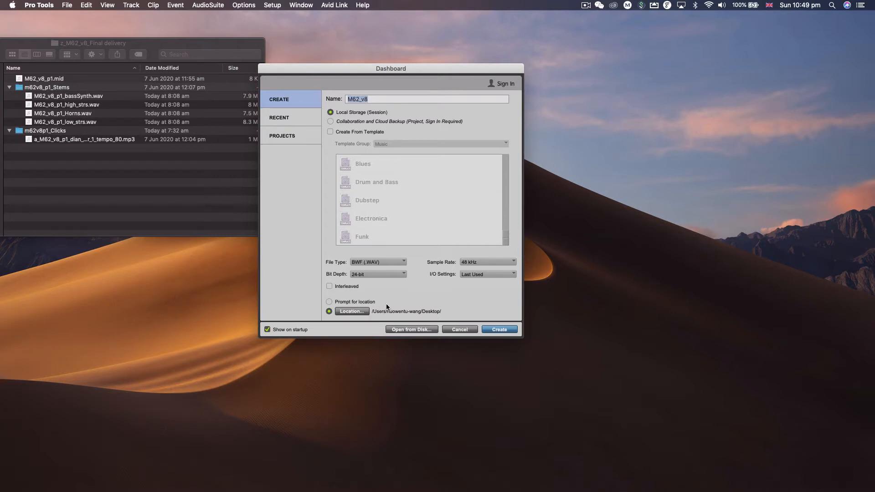
{"action": "left_click", "coordinate": [499, 329]}
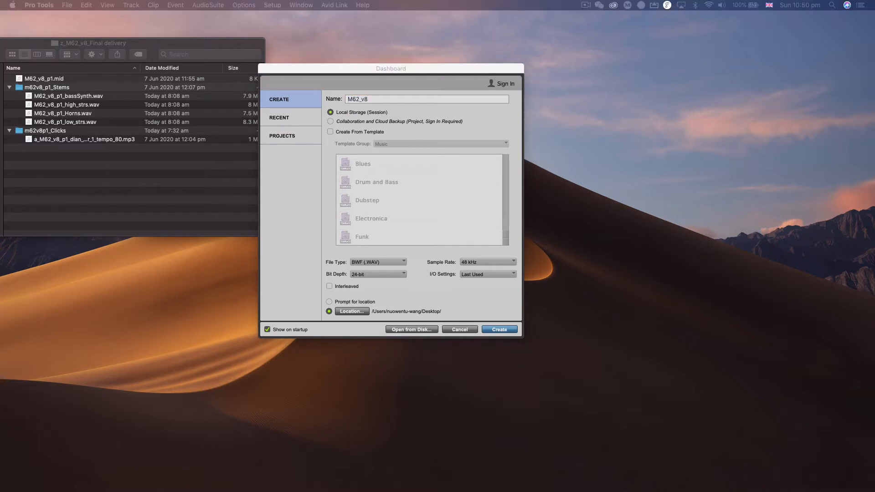
{"action": "left_click", "coordinate": [500, 330]}
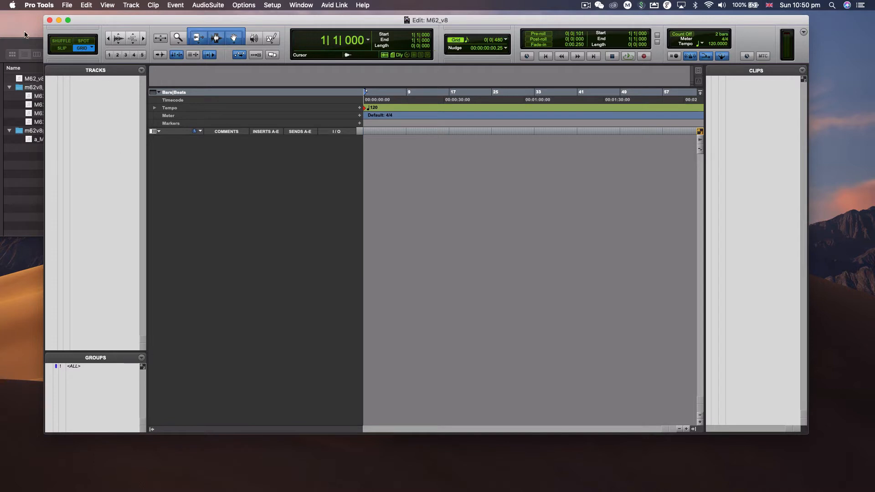
Switch to Finder and examine the MIDI file, the stems and the click track in the z_M62_v8_Final delivery folder.
{"action": "left_click_drag", "start_coordinate": [21, 45], "coordinate": [59, 77]}
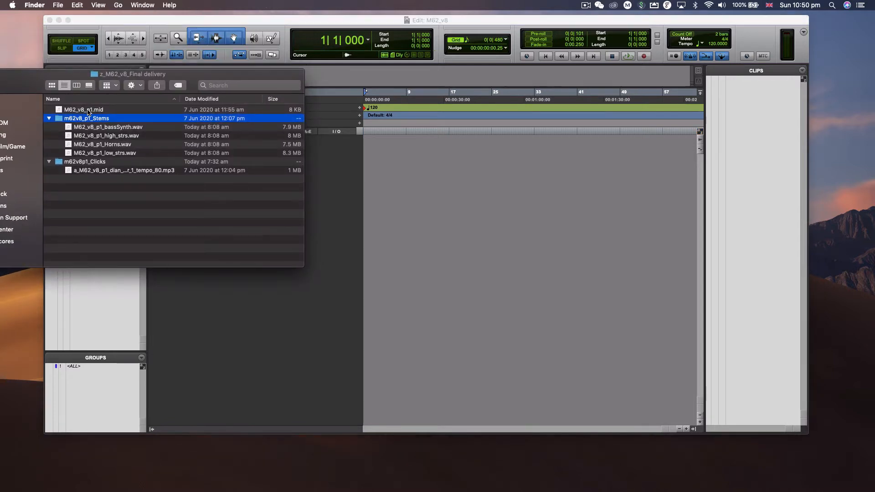
{"action": "left_click", "coordinate": [90, 111]}
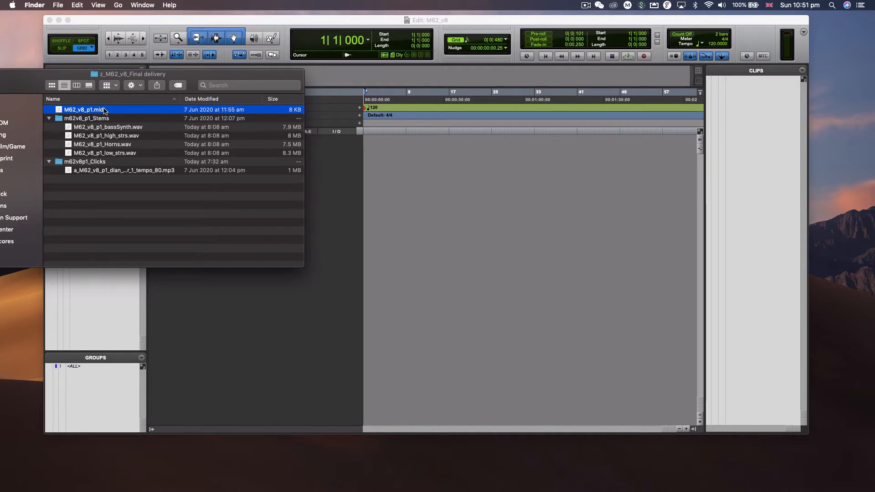
{"action": "left_click_drag", "start_coordinate": [93, 75], "coordinate": [161, 81]}
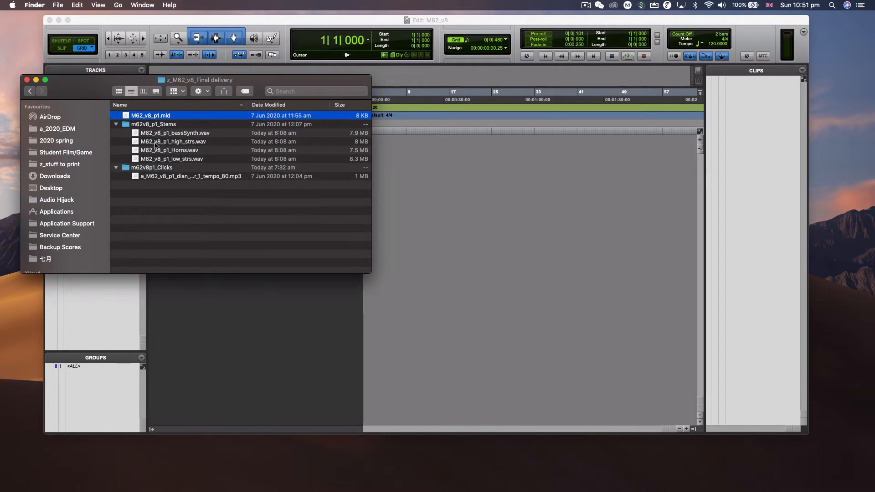
{"action": "left_click", "coordinate": [116, 124]}
{"action": "left_click", "coordinate": [116, 133]}
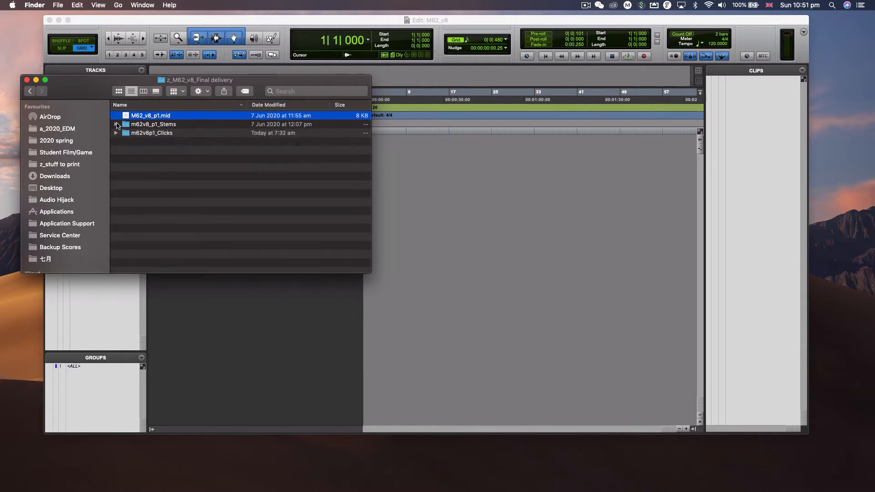
{"action": "left_click", "coordinate": [116, 124]}
{"action": "left_click", "coordinate": [164, 126]}
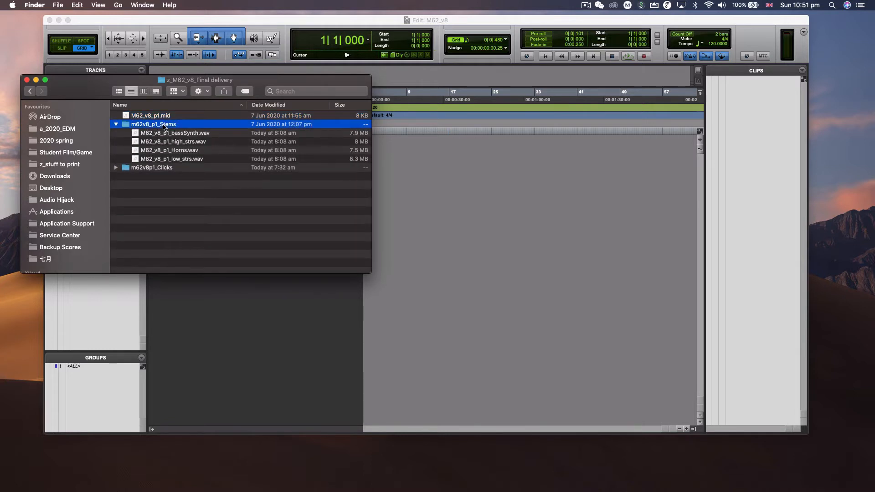
{"action": "left_click", "coordinate": [163, 133]}
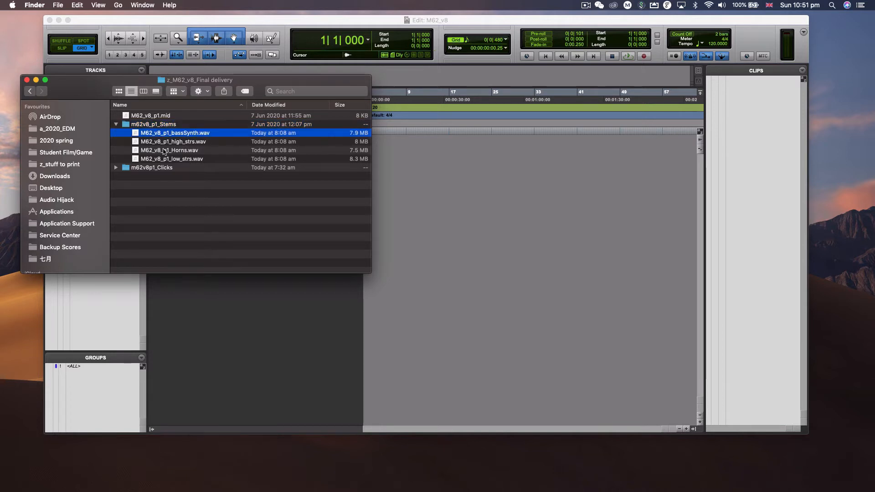
{"action": "left_click", "coordinate": [163, 161]}
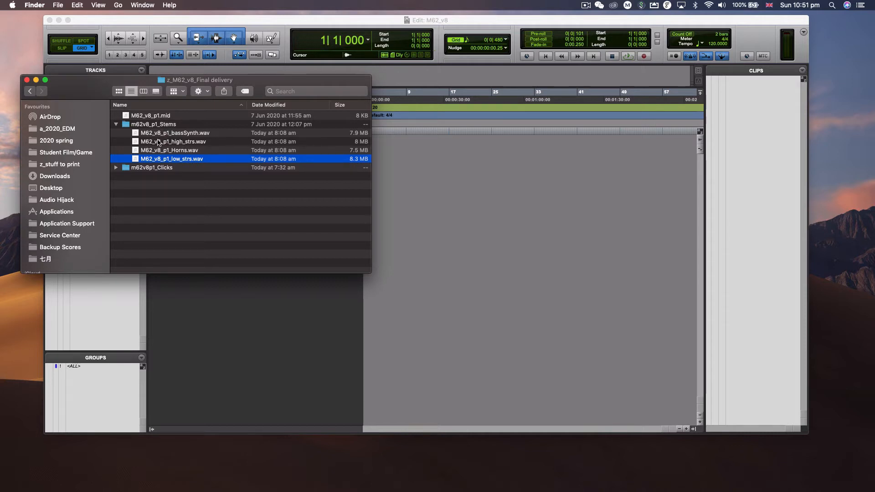
{"action": "left_click", "coordinate": [172, 133]}
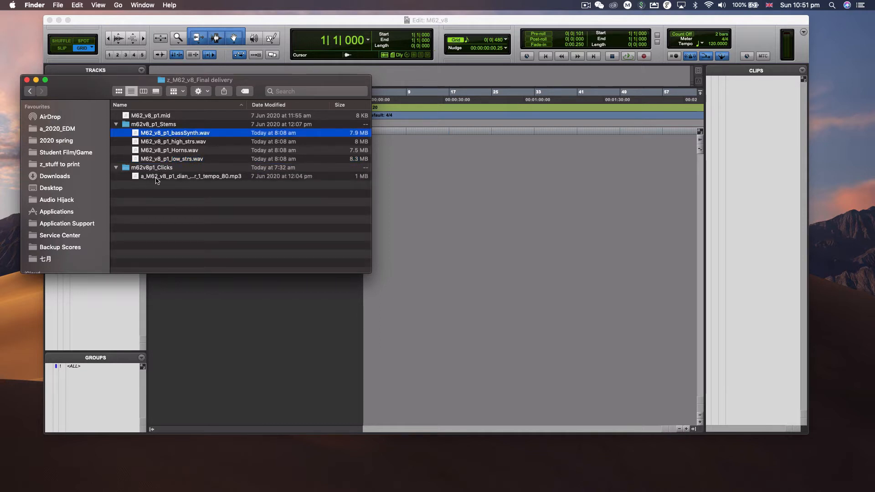
{"action": "left_click", "coordinate": [155, 180]}
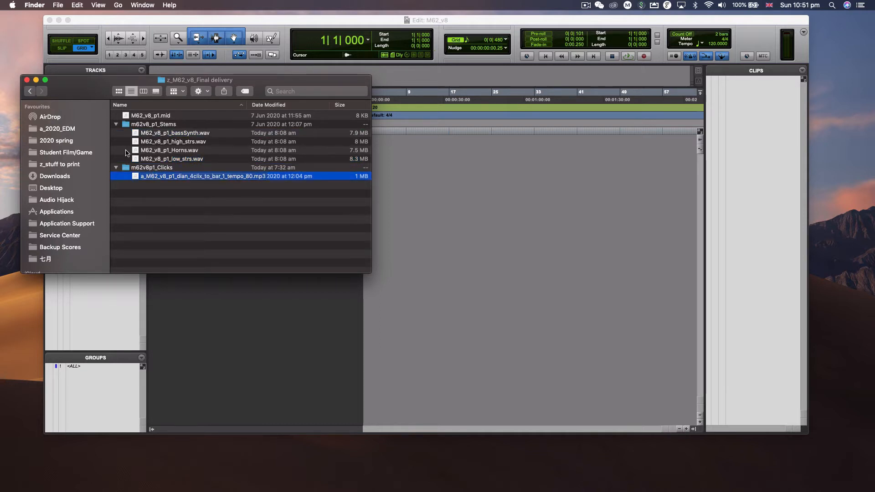
Switch back to Pro Tools and set the Playback Engine to UX2 with a 512-sample hardware buffer.
{"action": "left_click", "coordinate": [169, 18]}
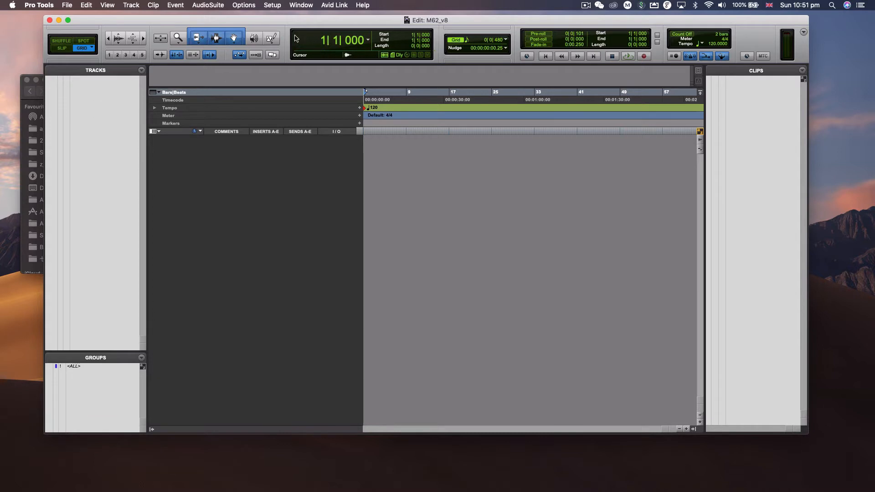
{"action": "left_click", "coordinate": [276, 5]}
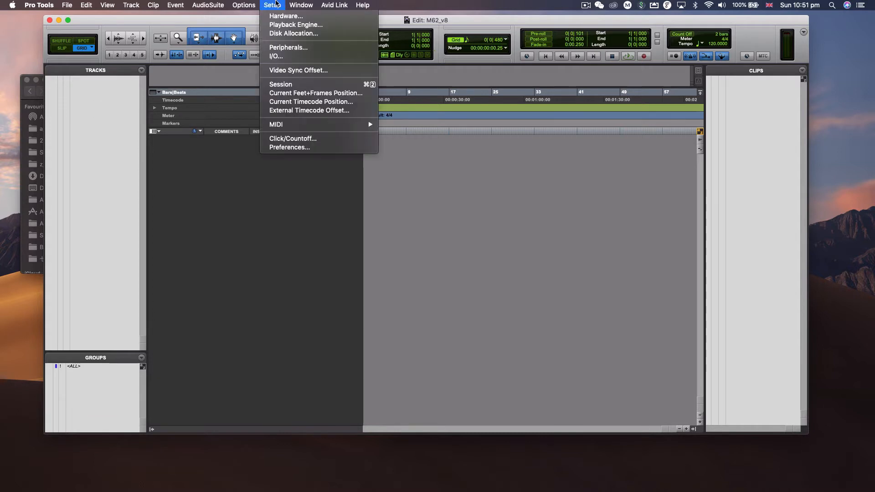
{"action": "left_click", "coordinate": [283, 25]}
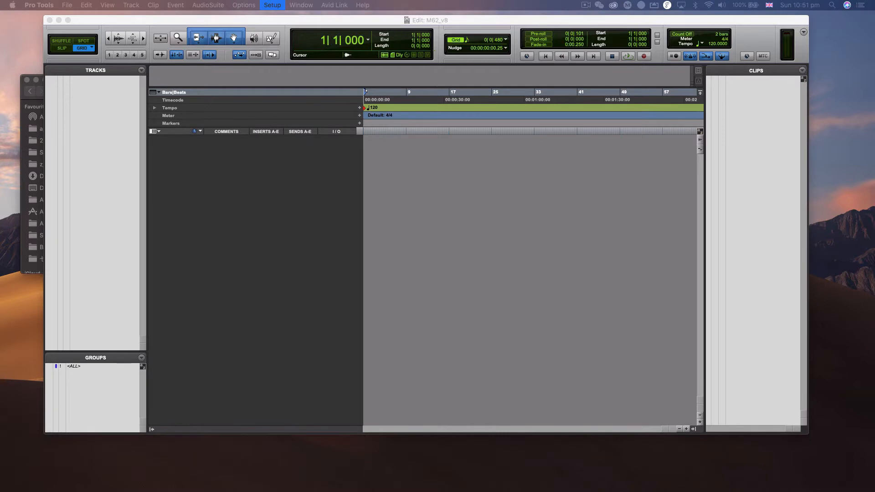
{"action": "left_click", "coordinate": [404, 80]}
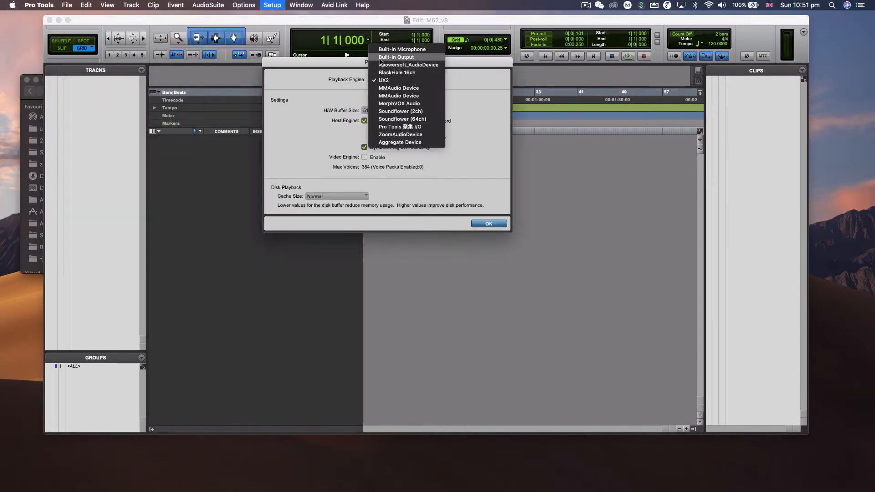
{"action": "left_click", "coordinate": [384, 80]}
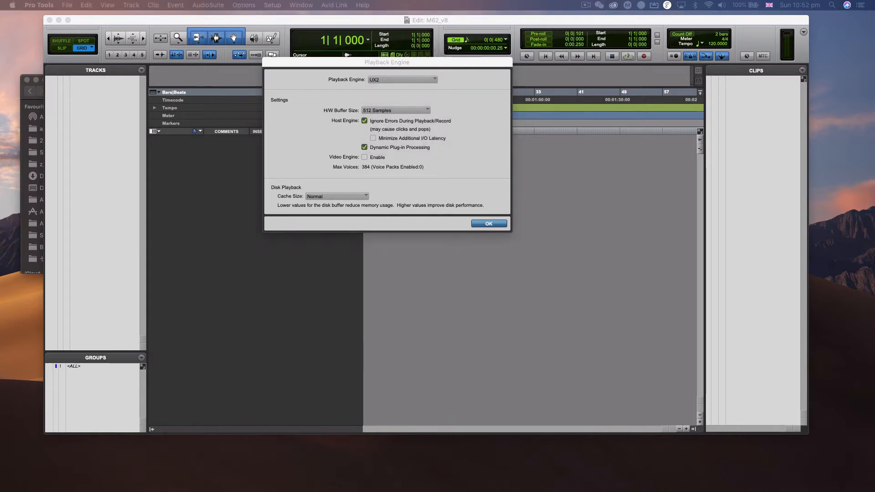
{"action": "left_click", "coordinate": [375, 111]}
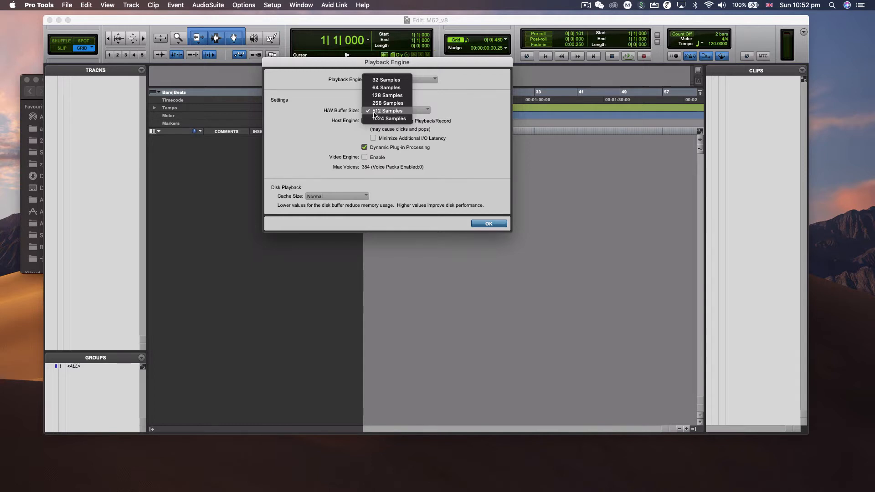
{"action": "left_click", "coordinate": [338, 117]}
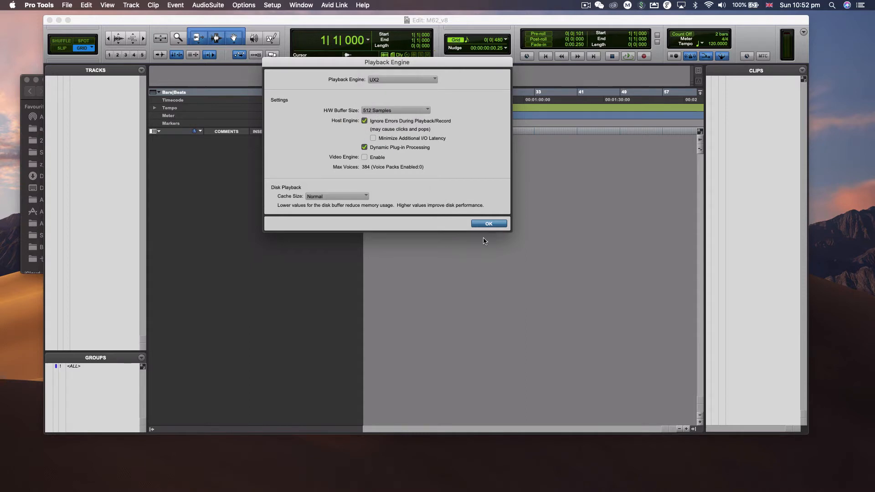
{"action": "left_click", "coordinate": [481, 223]}
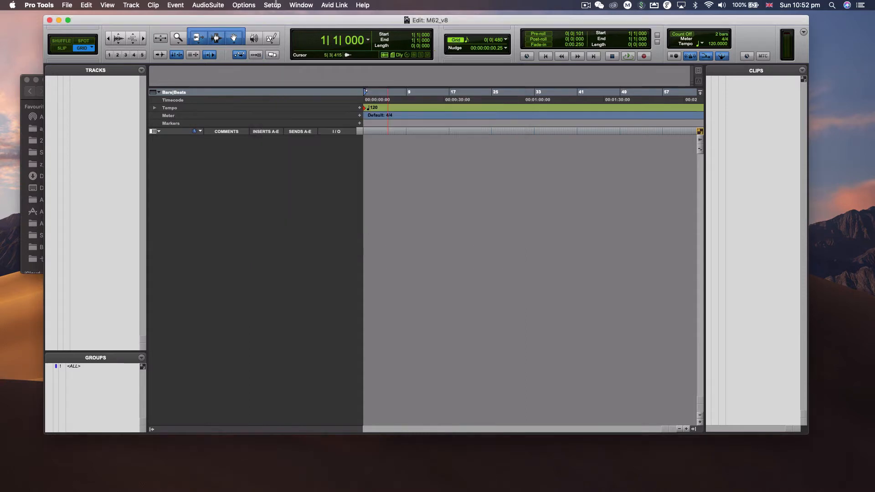
In I/O Setup, delete the In 1-2 and In 3-4 input paths and regenerate the default input paths.
{"action": "left_click", "coordinate": [272, 5]}
{"action": "left_click", "coordinate": [275, 56]}
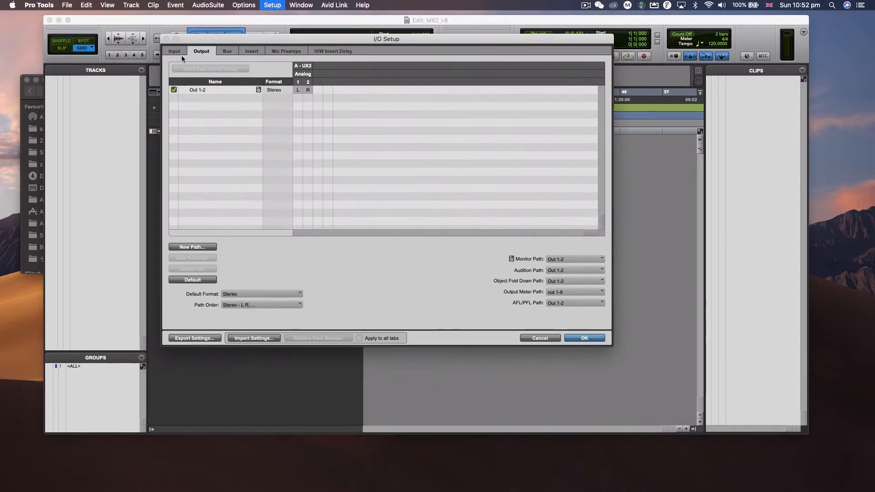
{"action": "left_click", "coordinate": [175, 52]}
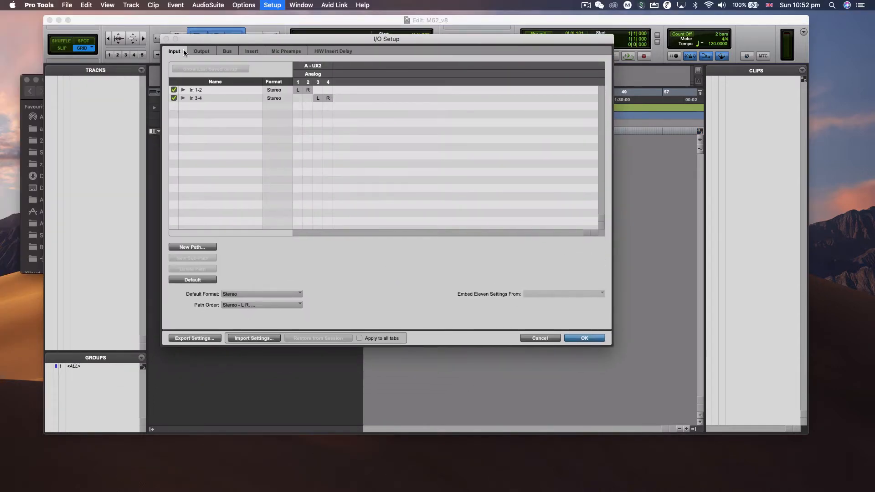
{"action": "left_click_drag", "start_coordinate": [226, 43], "coordinate": [224, 100]}
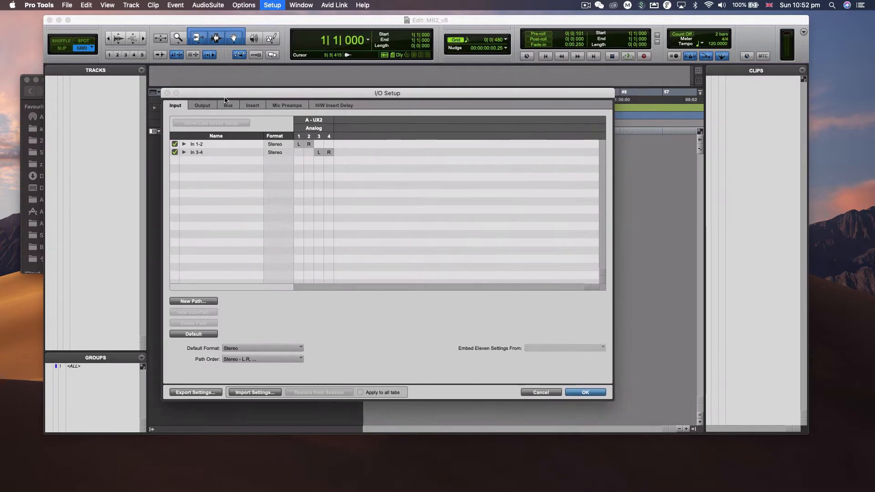
{"action": "left_click", "coordinate": [211, 145]}
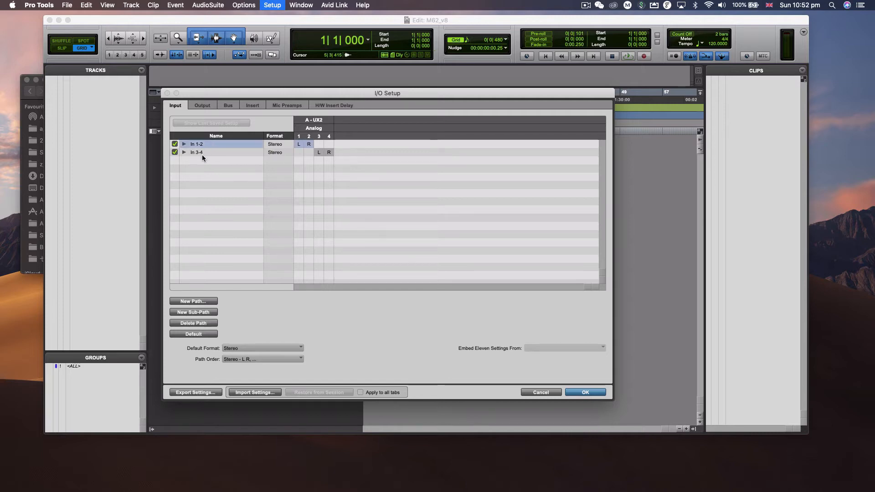
{"action": "left_click", "coordinate": [206, 152], "text": "shift"}
{"action": "key", "text": "BackSpace"}
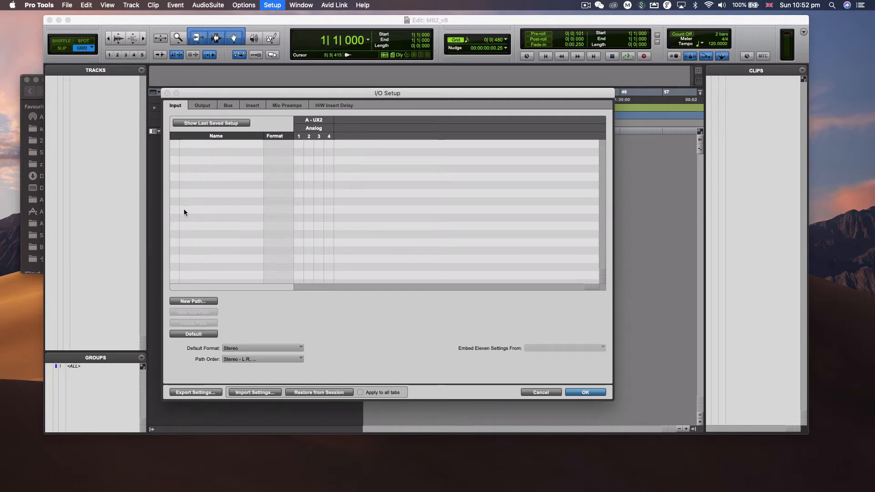
{"action": "left_click", "coordinate": [193, 334]}
Delete the Out 1-2 output path, regenerate the default output path and apply the I/O Setup.
{"action": "left_click", "coordinate": [202, 106]}
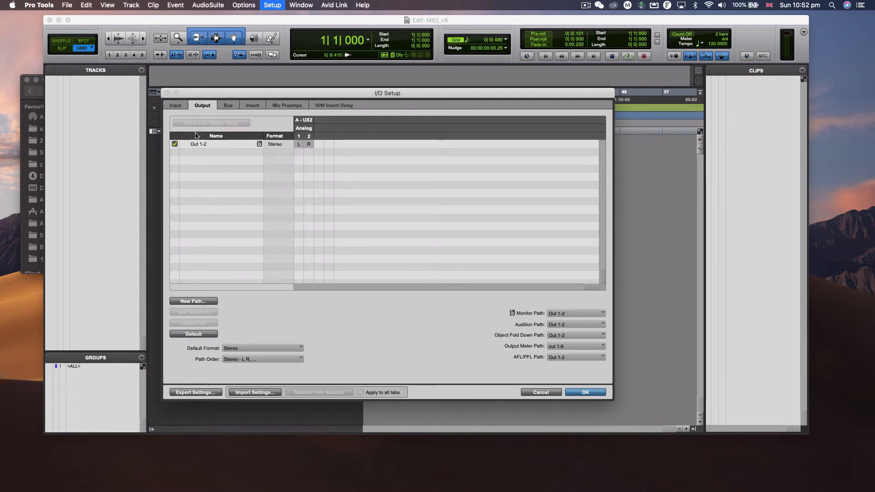
{"action": "left_click", "coordinate": [202, 143]}
{"action": "key", "text": "BackSpace"}
{"action": "left_click", "coordinate": [195, 334]}
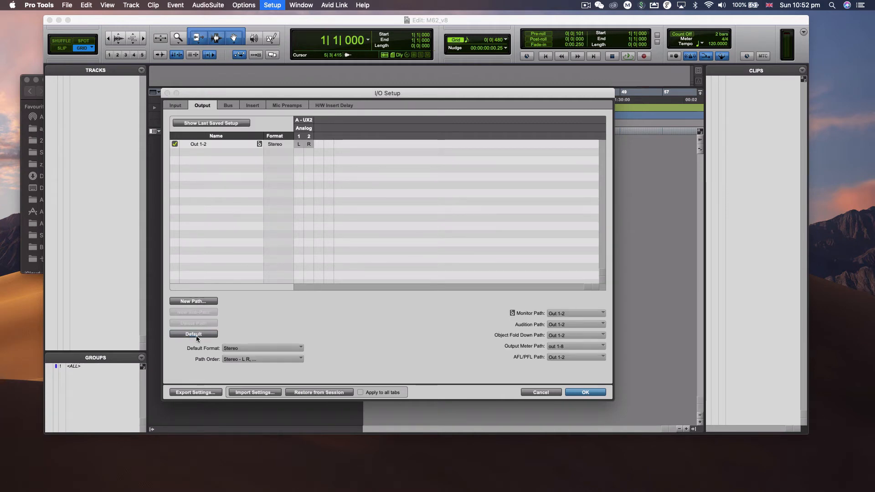
{"action": "left_click", "coordinate": [587, 393]}
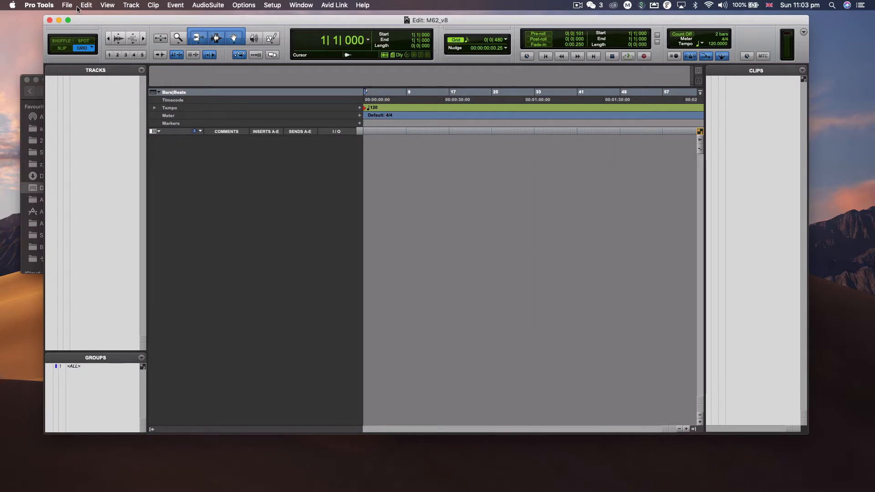
Import a_SMF_str_Bar_1.mid as a new instrument track at session start, including the tempo map from the MIDI file.
{"action": "left_click", "coordinate": [67, 6]}
{"action": "mouse_move", "coordinate": [111, 145]}
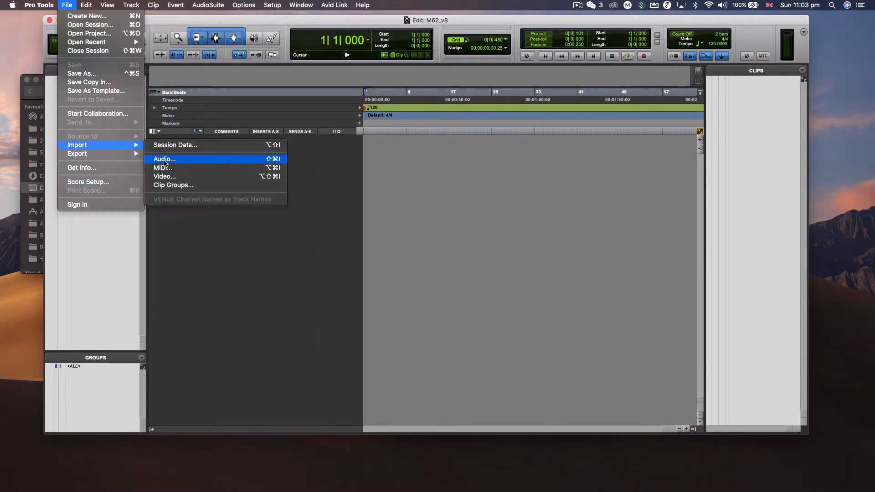
{"action": "left_click", "coordinate": [163, 168]}
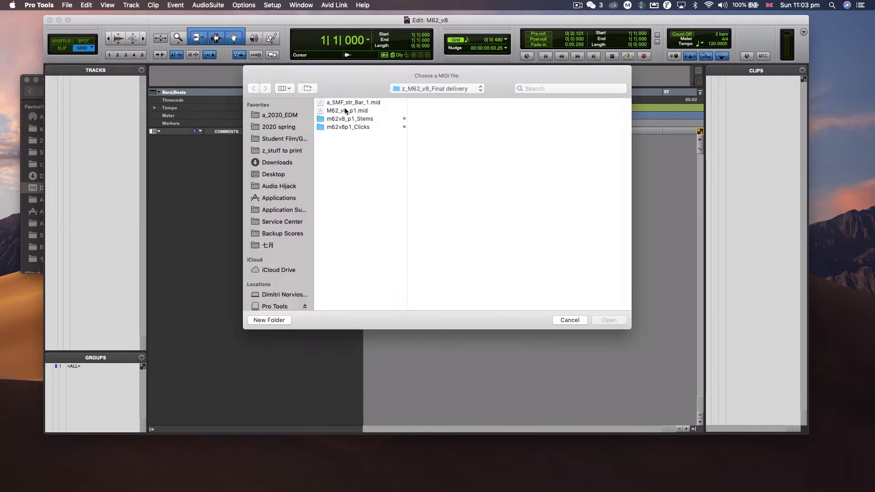
{"action": "left_click", "coordinate": [340, 102]}
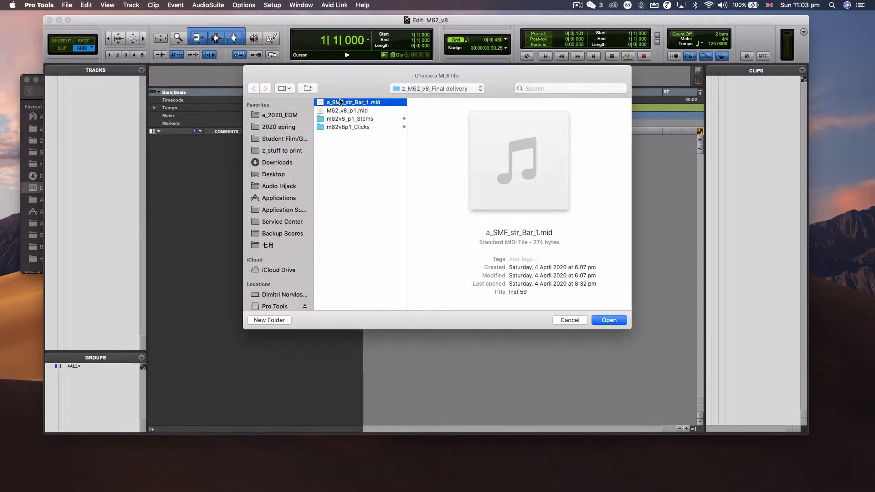
{"action": "left_click", "coordinate": [609, 320]}
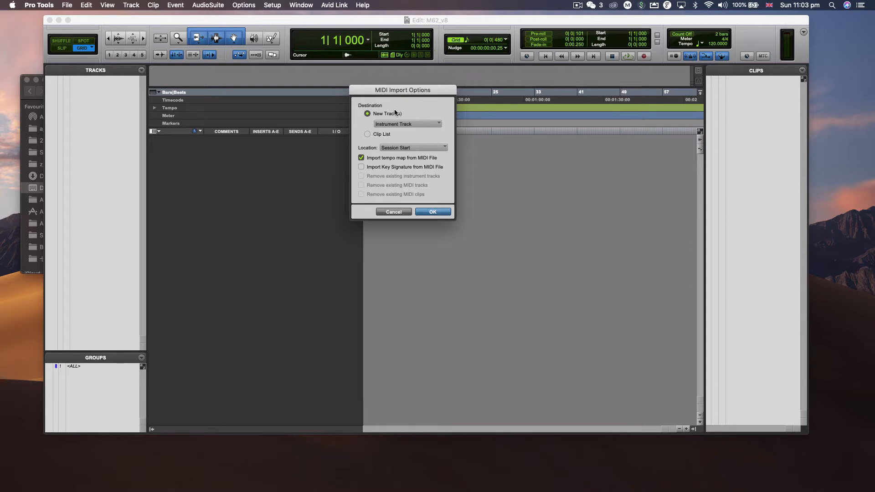
{"action": "left_click", "coordinate": [434, 211]}
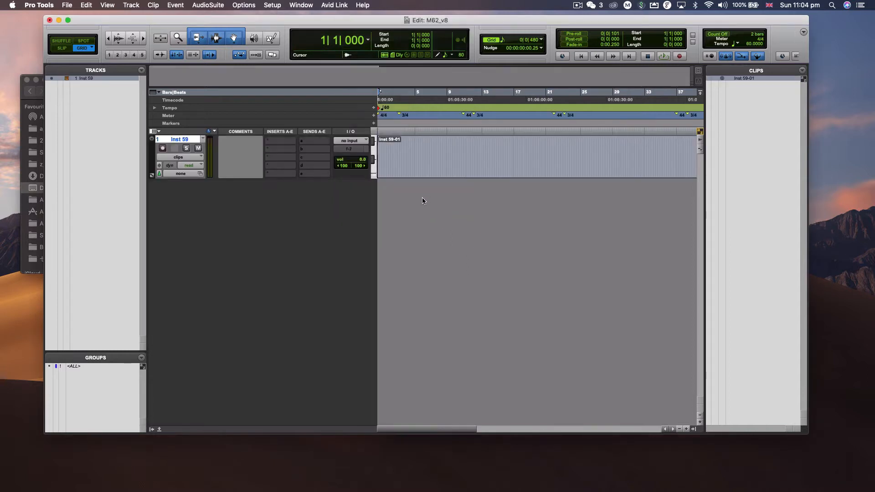
Examine the imported clip and the tempo and meter changes along the timeline, ending back at the session start.
{"action": "key", "text": "r"}
{"action": "key", "text": "r"}
{"action": "key", "text": "t"}
{"action": "key", "text": "t"}
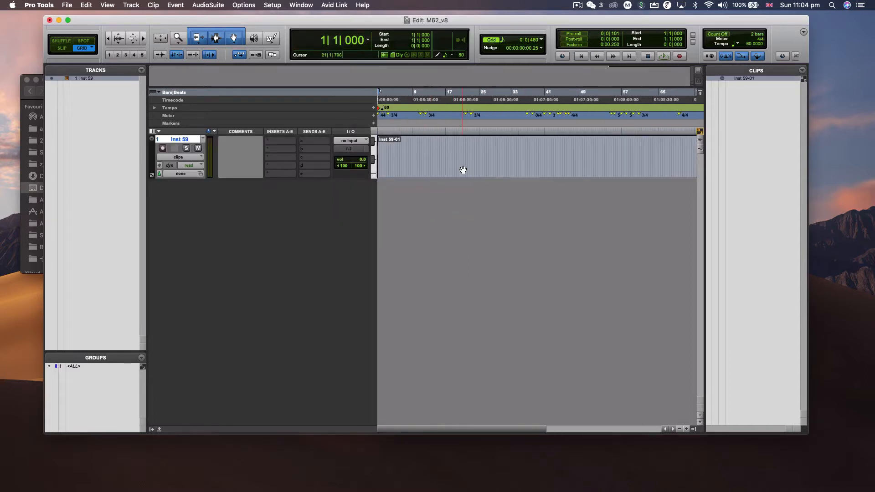
{"action": "key", "text": "r"}
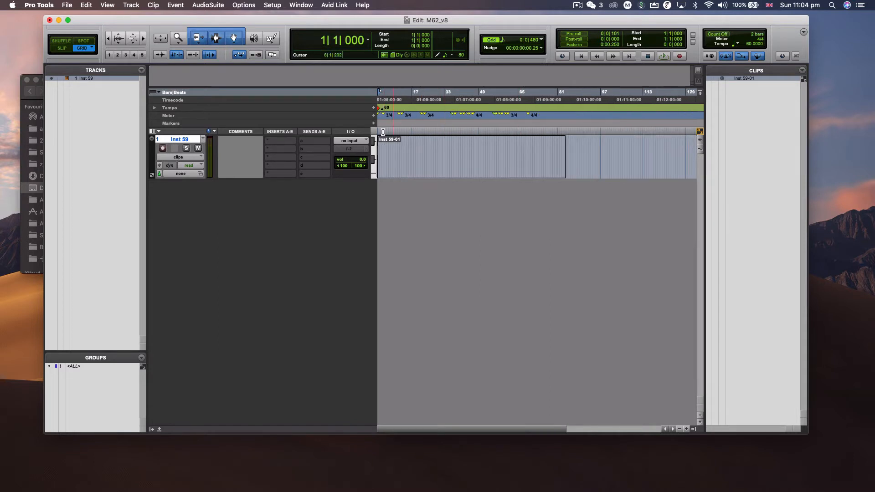
{"action": "key", "text": "t"}
{"action": "key", "text": "r"}
{"action": "key", "text": "t"}
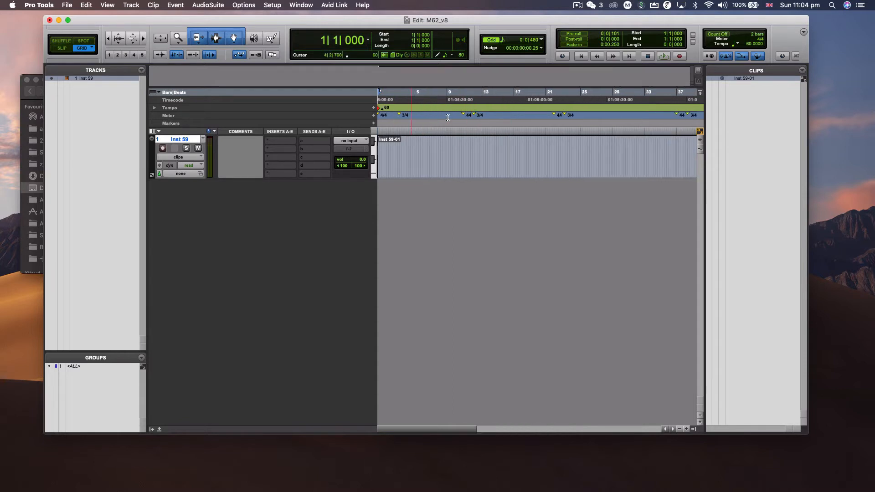
{"action": "key", "text": "r"}
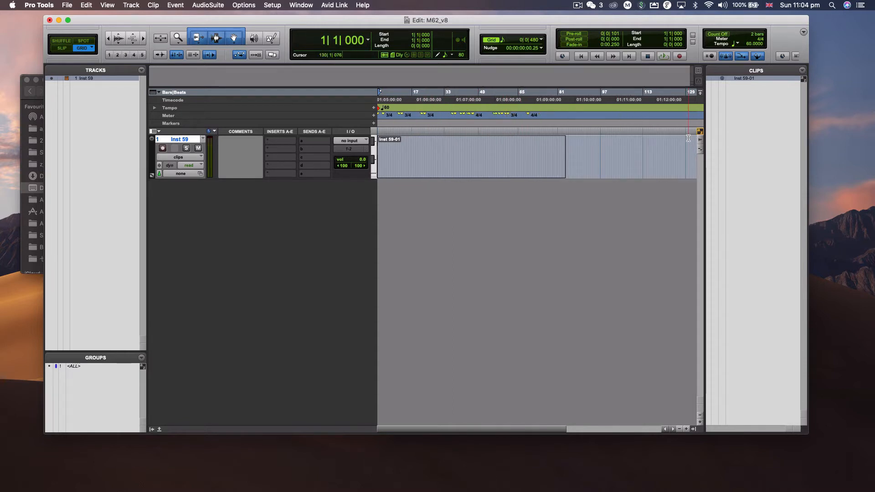
{"action": "key", "text": "t"}
{"action": "key", "text": "r"}
{"action": "left_click", "coordinate": [702, 130]}
{"action": "left_click", "coordinate": [700, 131]}
{"action": "left_click", "coordinate": [449, 147]}
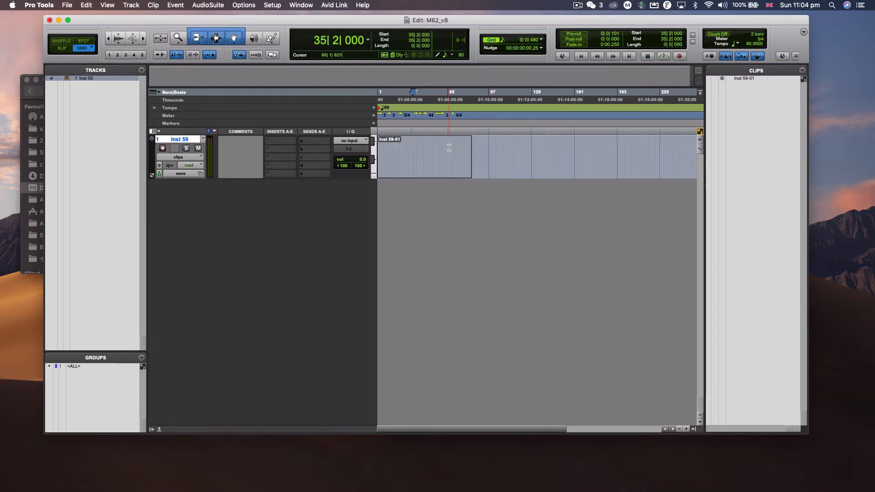
{"action": "key", "text": "Return"}
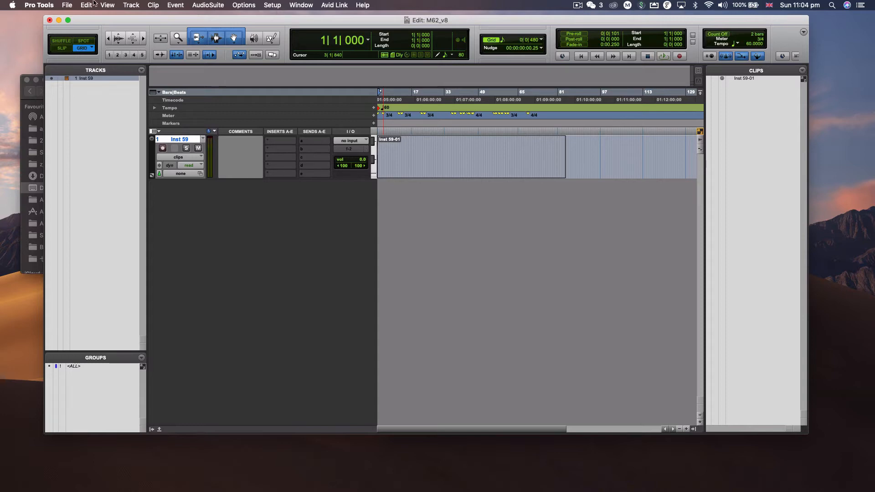
Reopen the recent session M62_v8 to discard the MIDI import.
{"action": "left_click", "coordinate": [67, 5]}
{"action": "mouse_move", "coordinate": [113, 42]}
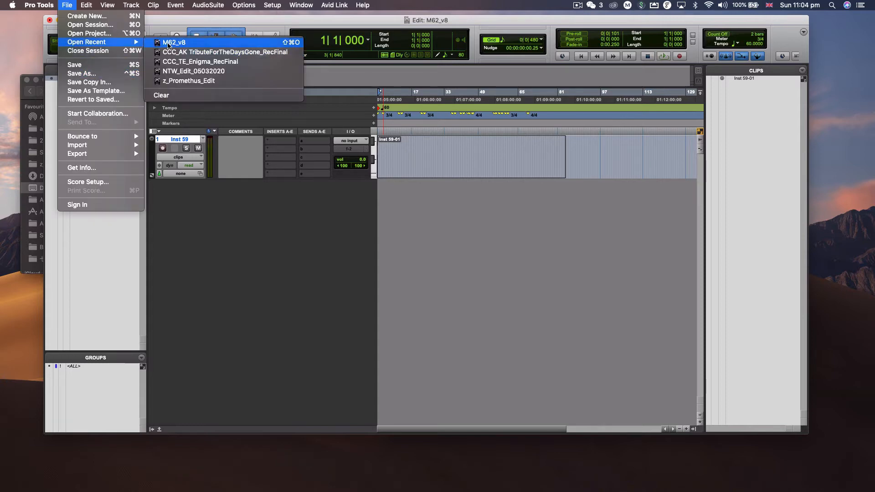
{"action": "left_click", "coordinate": [168, 43]}
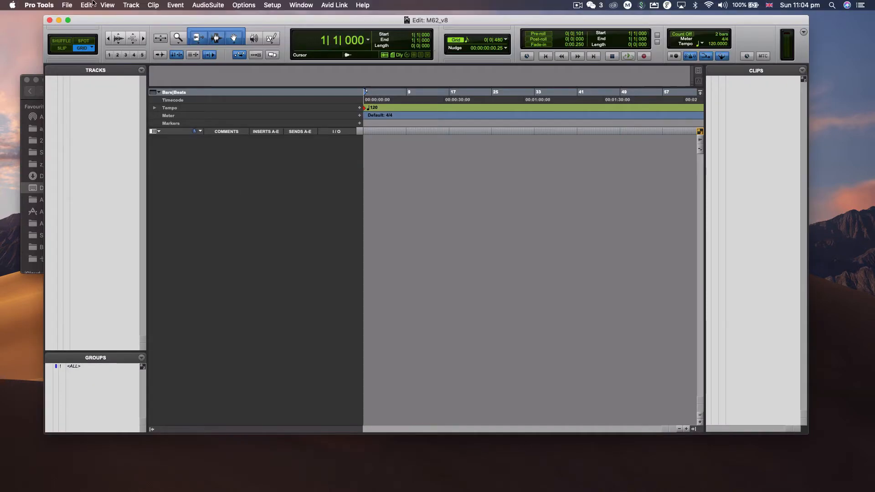
Import M62_v8_p1.mid as new instrument tracks at session start, including the tempo map from the MIDI file.
{"action": "left_click", "coordinate": [67, 5]}
{"action": "mouse_move", "coordinate": [105, 145]}
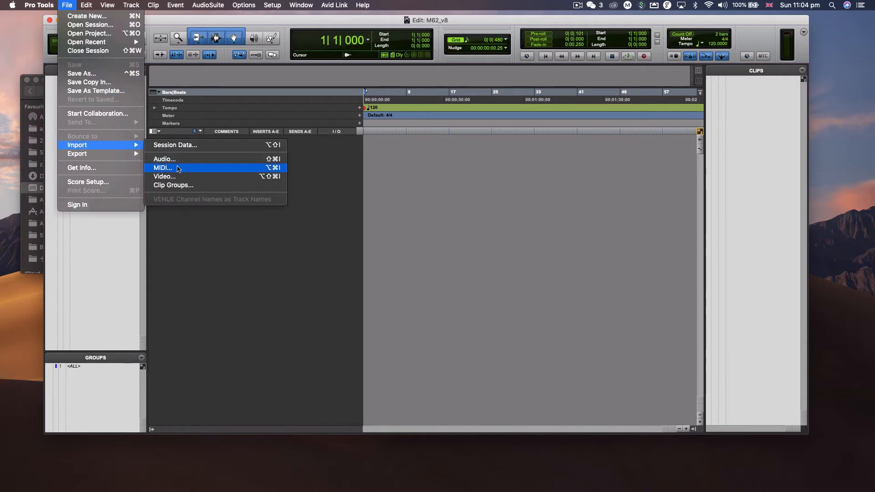
{"action": "left_click", "coordinate": [178, 169]}
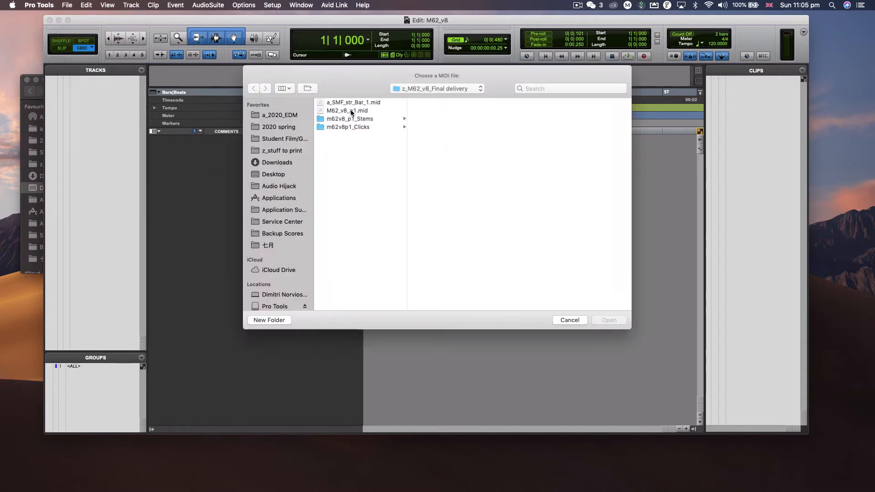
{"action": "double_click", "coordinate": [350, 110]}
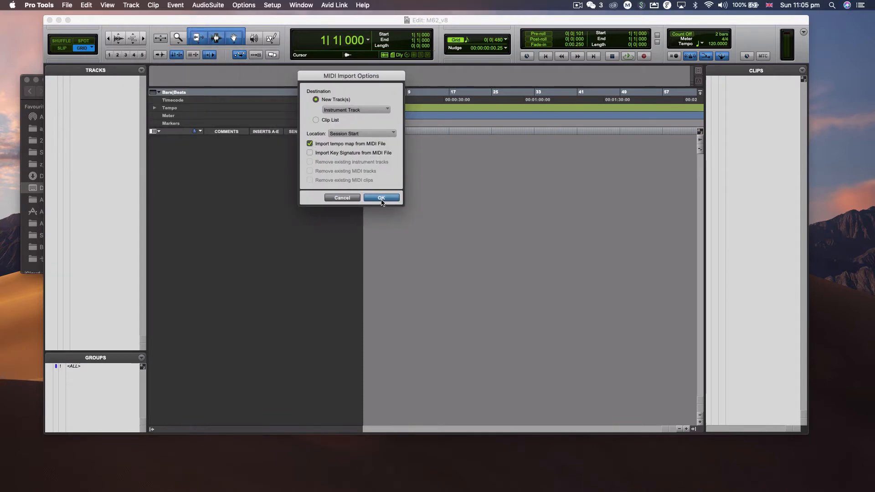
{"action": "left_click", "coordinate": [382, 199]}
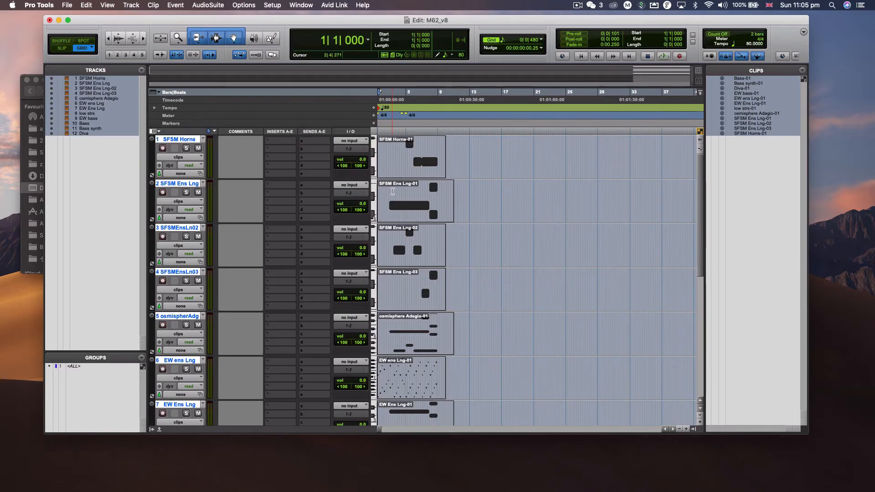
Examine the imported instrument tracks, their clips and the tempo and meter rulers.
{"action": "scroll", "coordinate": [437, 204], "scroll_direction": "down", "scroll_amount": 7}
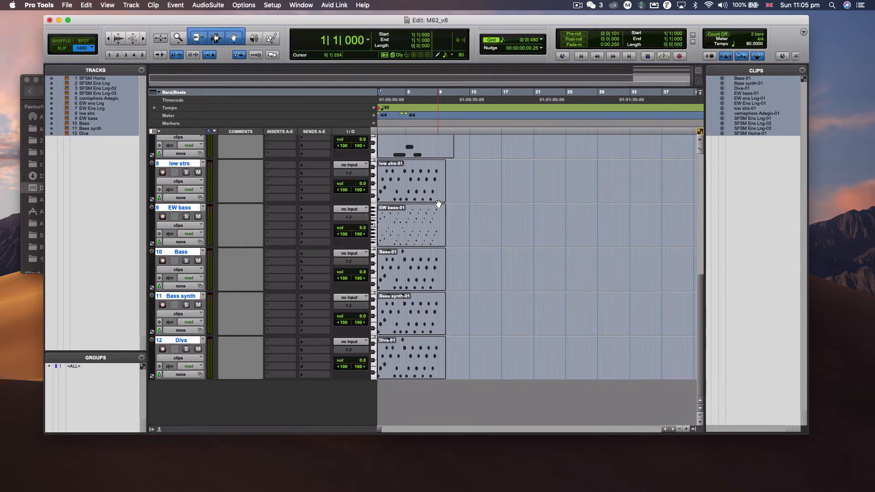
{"action": "scroll", "coordinate": [438, 203], "scroll_direction": "up", "scroll_amount": 4}
{"action": "scroll", "coordinate": [438, 204], "scroll_direction": "down", "scroll_amount": 4}
{"action": "scroll", "coordinate": [438, 204], "scroll_direction": "up", "scroll_amount": 7}
{"action": "key", "text": "t"}
{"action": "scroll", "coordinate": [437, 203], "scroll_direction": "down", "scroll_amount": 1}
{"action": "scroll", "coordinate": [437, 201], "scroll_direction": "up", "scroll_amount": 1}
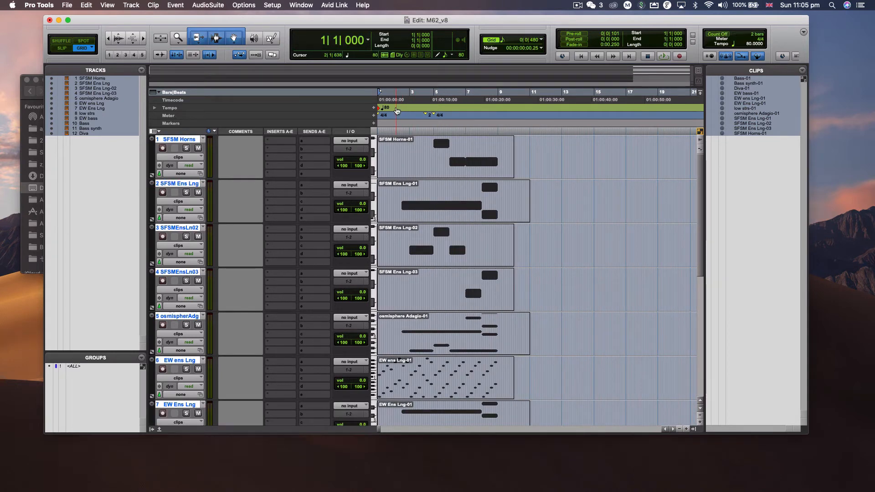
{"action": "key", "text": "super+Tab"}
{"action": "left_click", "coordinate": [396, 107]}
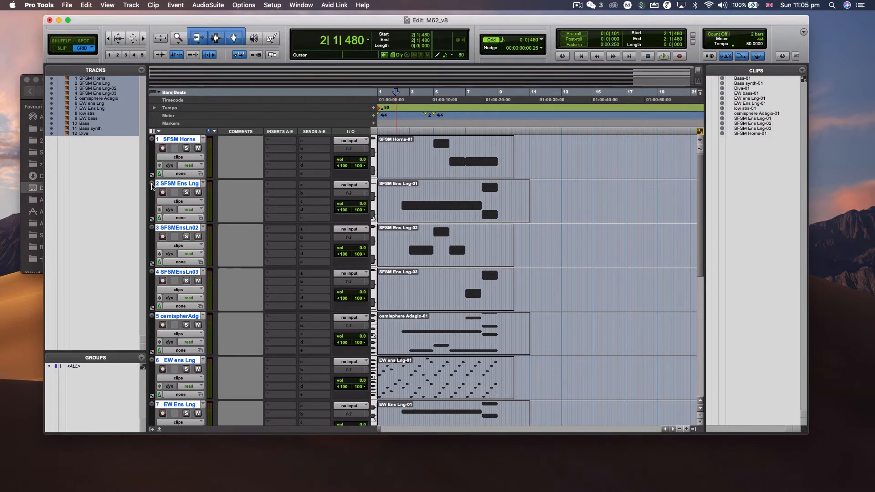
{"action": "scroll", "coordinate": [191, 192], "scroll_direction": "down", "scroll_amount": 5}
{"action": "scroll", "coordinate": [191, 193], "scroll_direction": "up", "scroll_amount": 5}
{"action": "scroll", "coordinate": [194, 201], "scroll_direction": "down", "scroll_amount": 5}
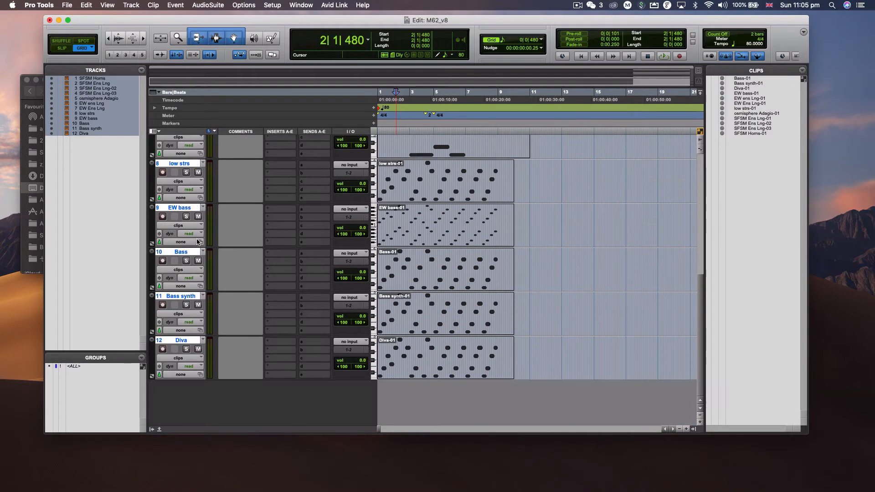
{"action": "scroll", "coordinate": [196, 203], "scroll_direction": "up", "scroll_amount": 5}
{"action": "scroll", "coordinate": [197, 205], "scroll_direction": "down", "scroll_amount": 5}
{"action": "scroll", "coordinate": [195, 203], "scroll_direction": "up", "scroll_amount": 5}
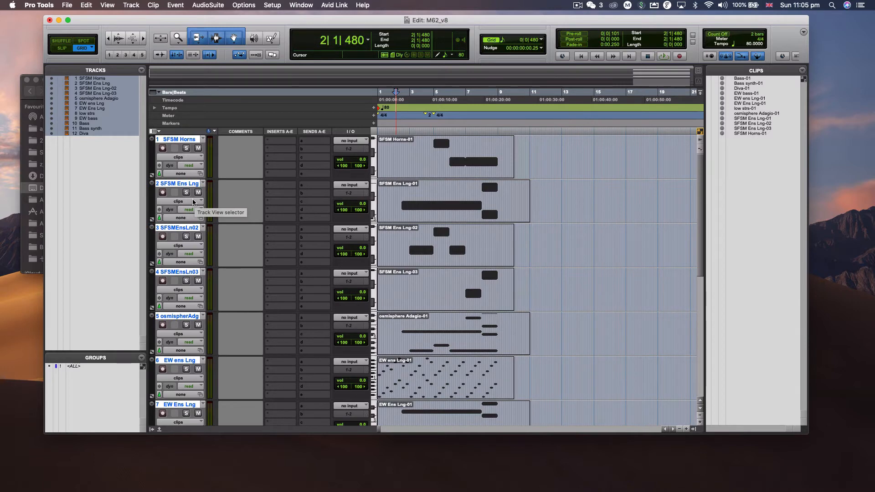
Delete the imported tracks from SFSM Ens Lng through Diva, including their clips, keeping only SFSM Horns.
{"action": "left_click", "coordinate": [178, 187], "text": "alt"}
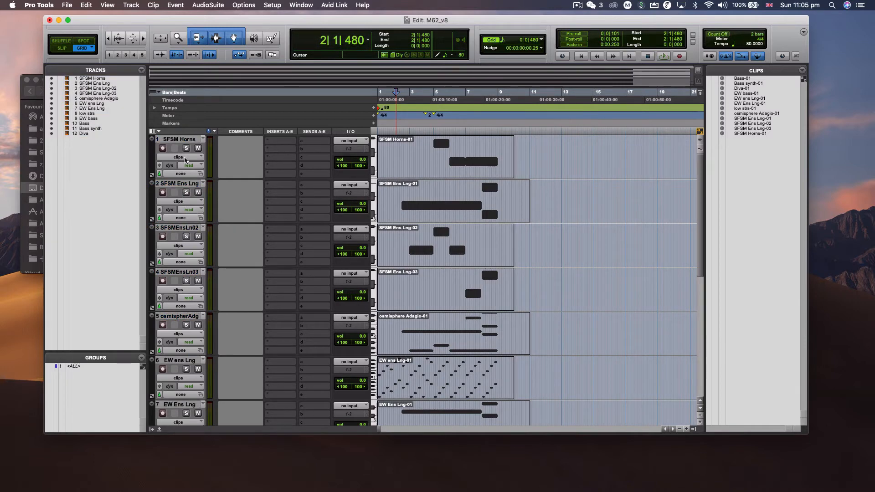
{"action": "left_click", "coordinate": [179, 184]}
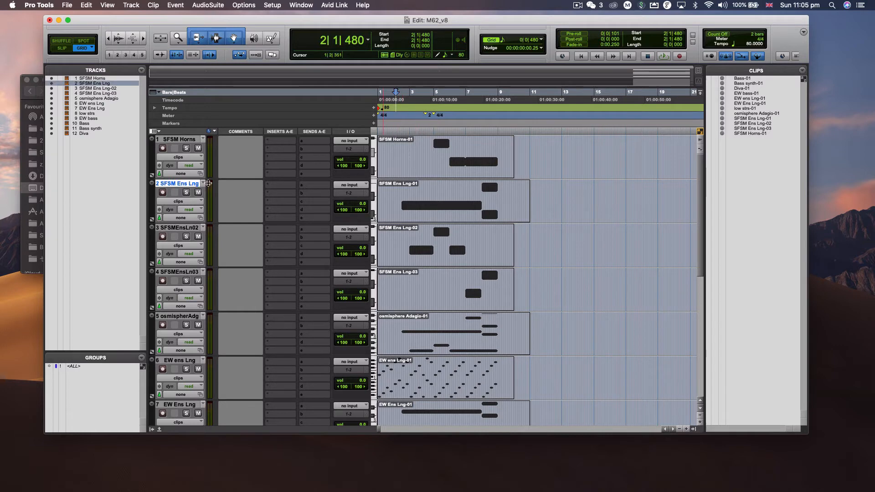
{"action": "scroll", "coordinate": [177, 235], "scroll_direction": "down", "scroll_amount": 10}
{"action": "scroll", "coordinate": [178, 235], "scroll_direction": "up", "scroll_amount": 10}
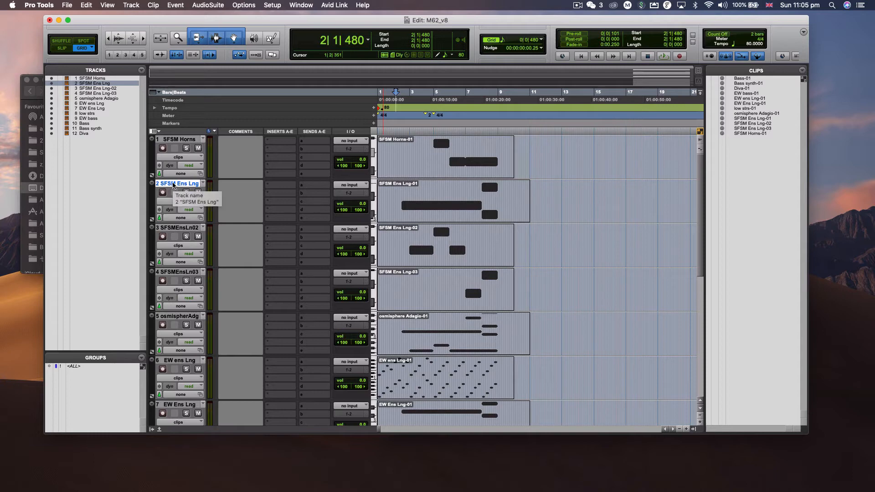
{"action": "scroll", "coordinate": [176, 191], "scroll_direction": "down", "scroll_amount": 10}
{"action": "left_click", "coordinate": [178, 340], "text": "shift"}
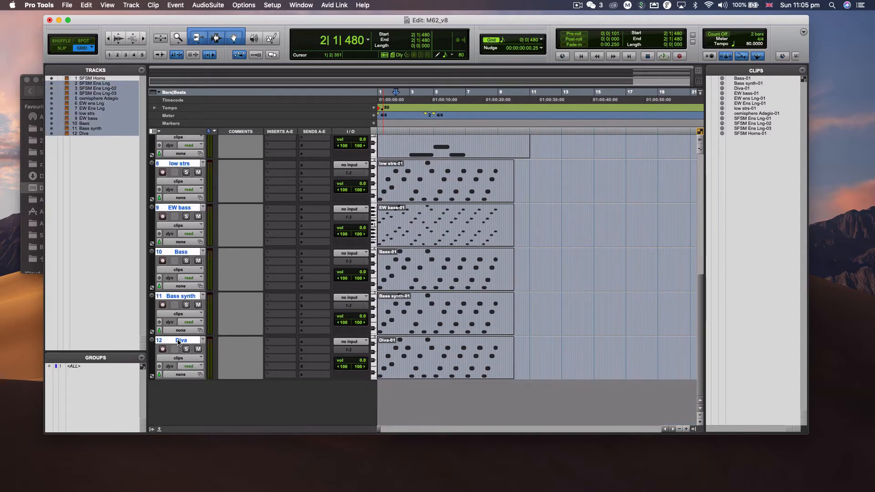
{"action": "scroll", "coordinate": [178, 342], "scroll_direction": "up", "scroll_amount": 10}
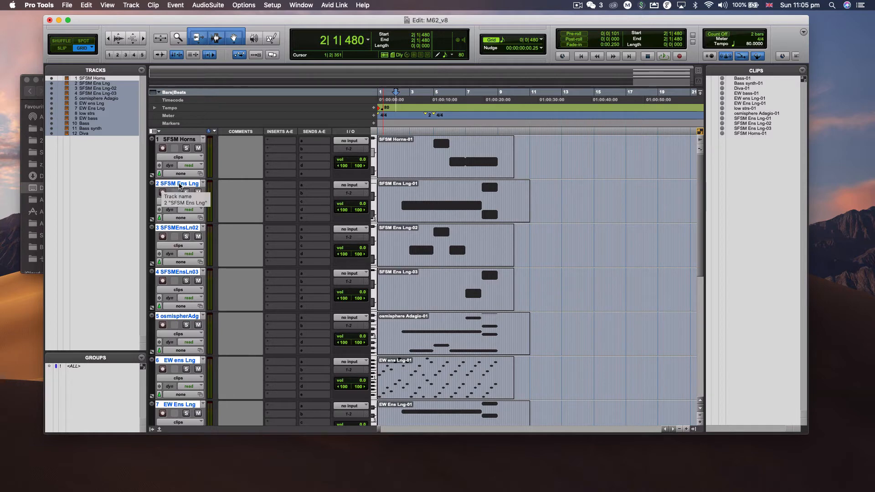
{"action": "scroll", "coordinate": [193, 188], "scroll_direction": "down", "scroll_amount": 10}
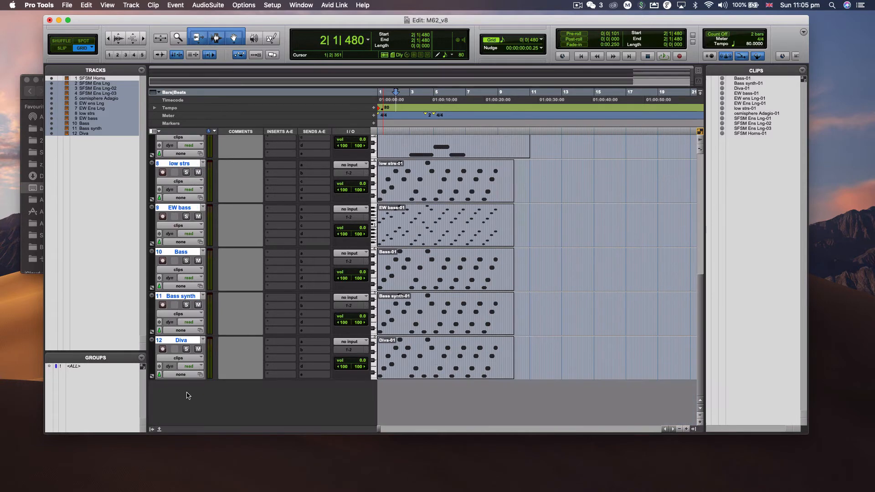
{"action": "right_click", "coordinate": [181, 340]}
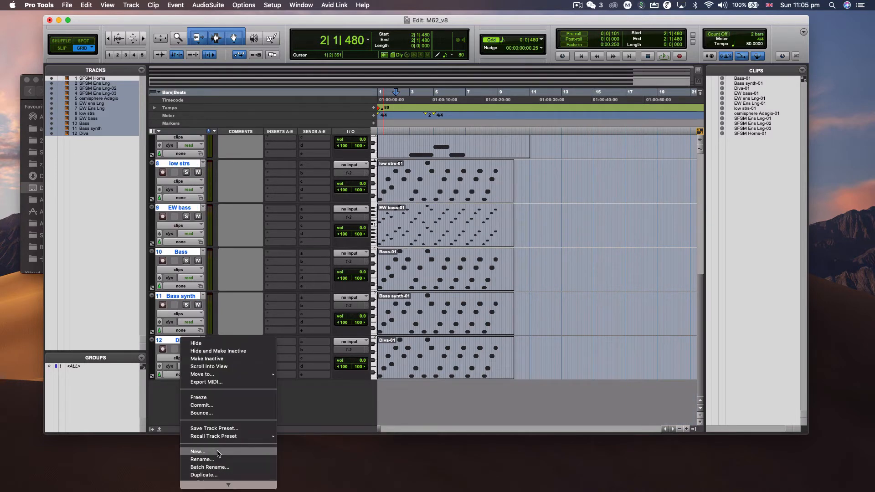
{"action": "scroll", "coordinate": [209, 444], "scroll_direction": "down", "scroll_amount": 3}
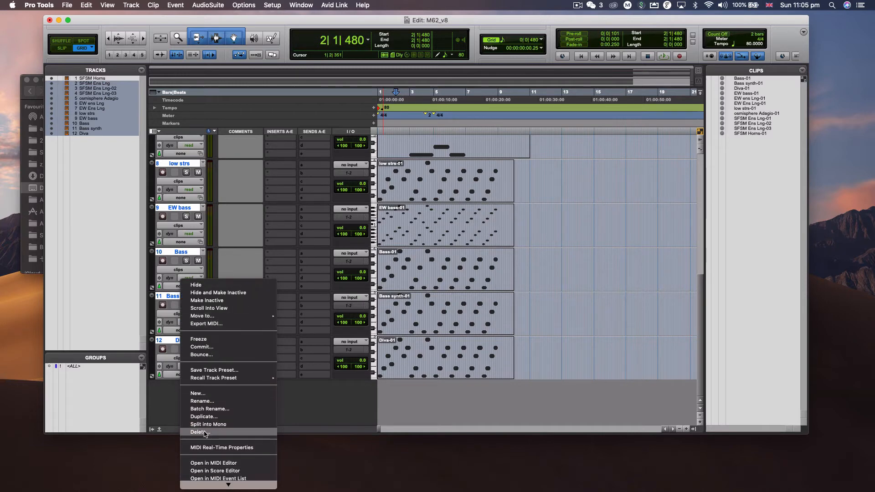
{"action": "left_click", "coordinate": [205, 431]}
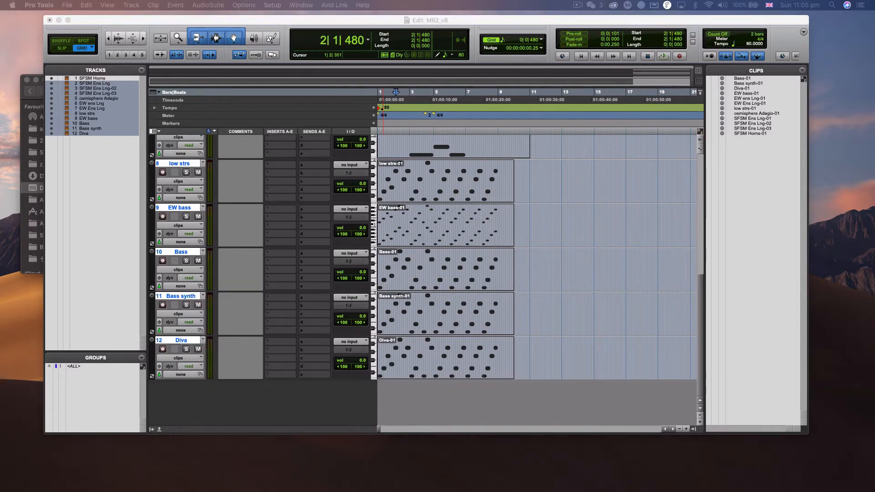
{"action": "left_click", "coordinate": [473, 96]}
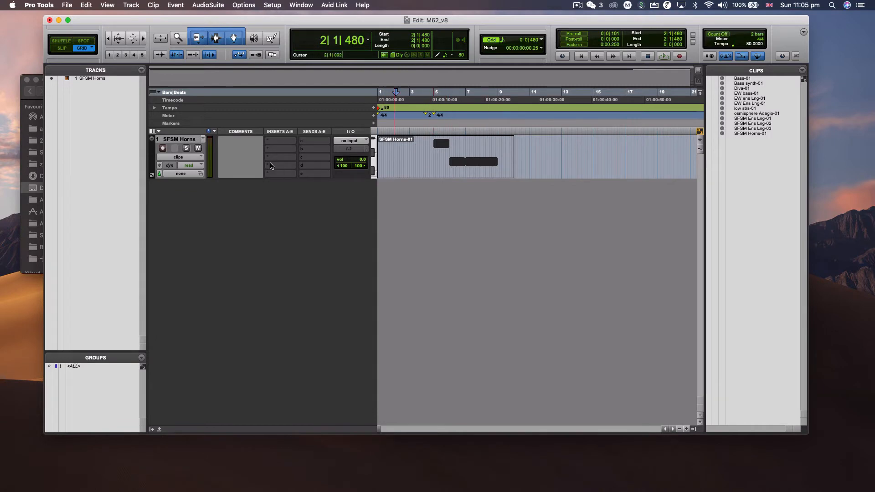
Rename the SFSM Horns track as MIDI.
{"action": "left_click", "coordinate": [179, 139]}
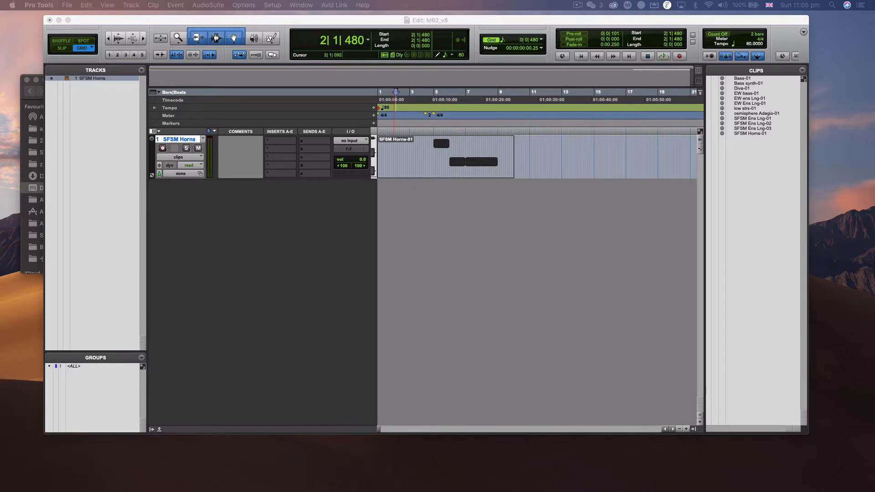
{"action": "type", "text": "MIDI"}
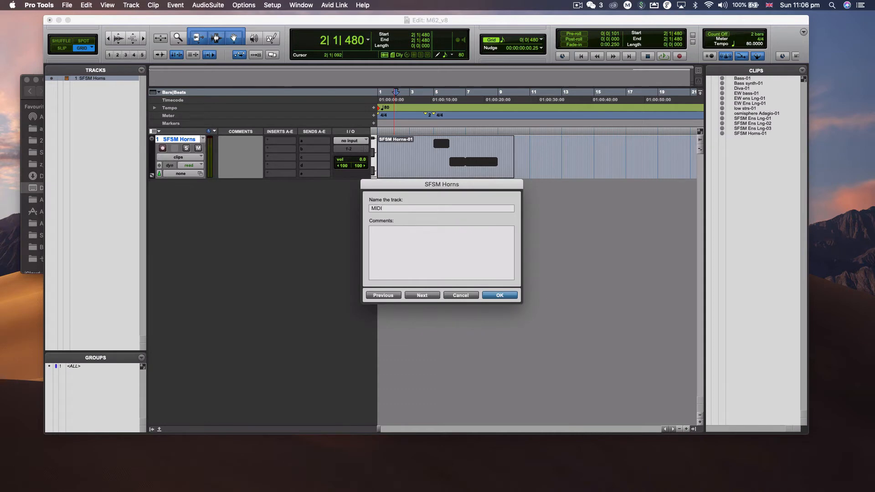
{"action": "key", "text": "Return"}
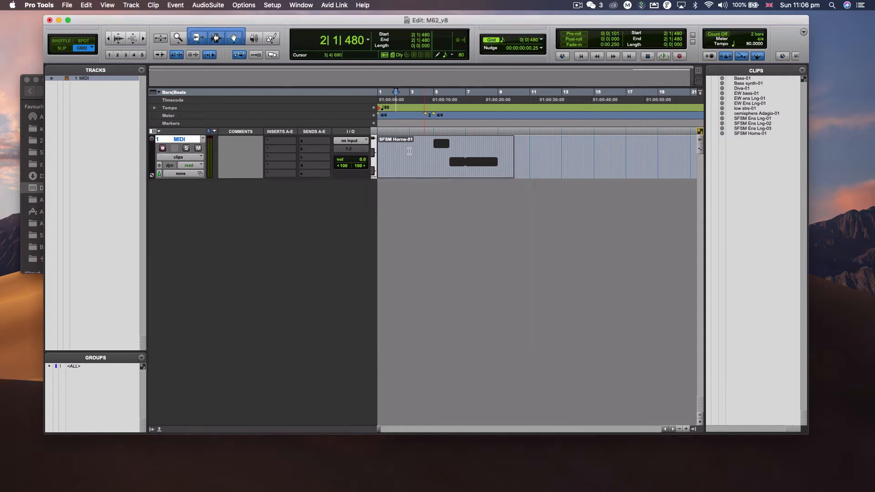
Rename the SFSM Horns-01 clip on the MIDI track as MIDI file.
{"action": "left_click", "coordinate": [396, 172]}
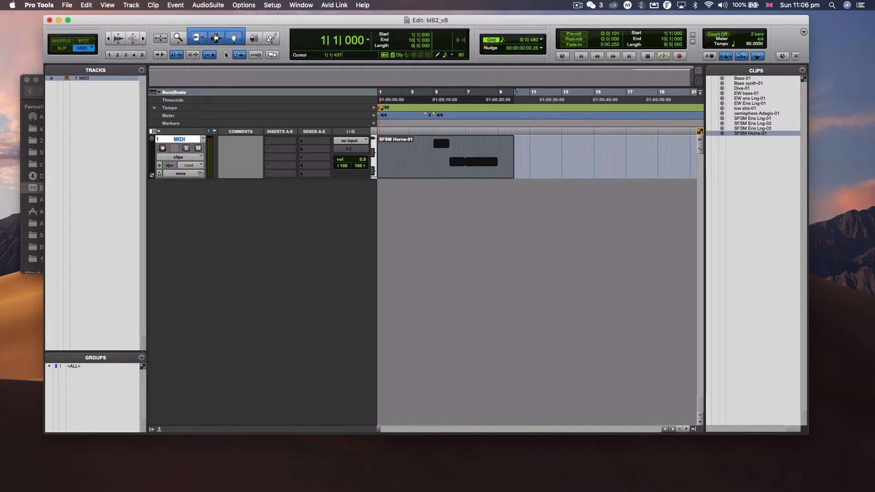
{"action": "left_click", "coordinate": [178, 39]}
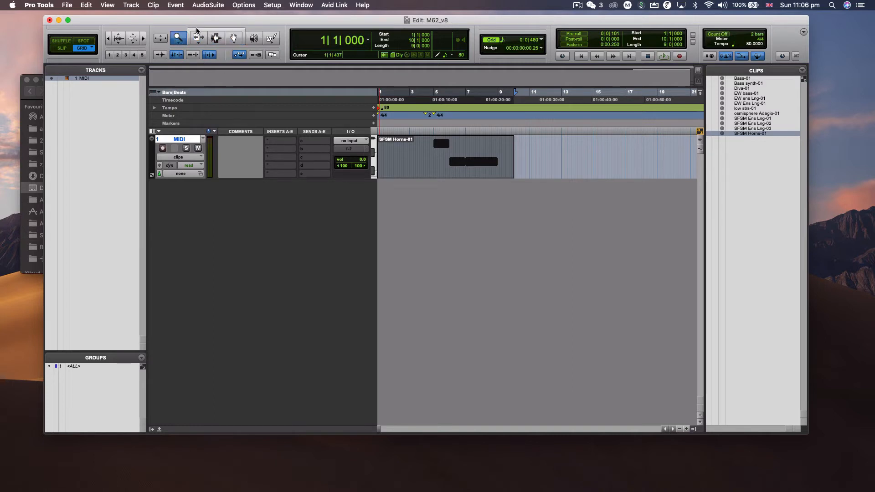
{"action": "left_click", "coordinate": [197, 31]}
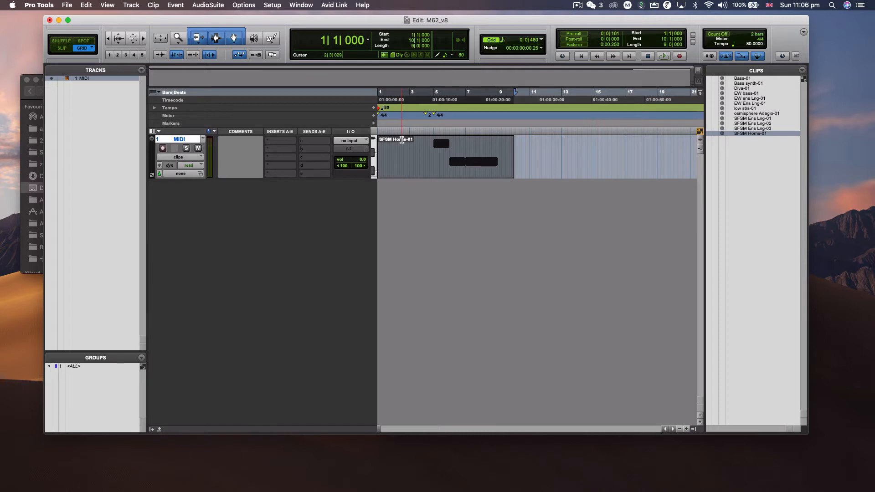
{"action": "right_click", "coordinate": [398, 171]}
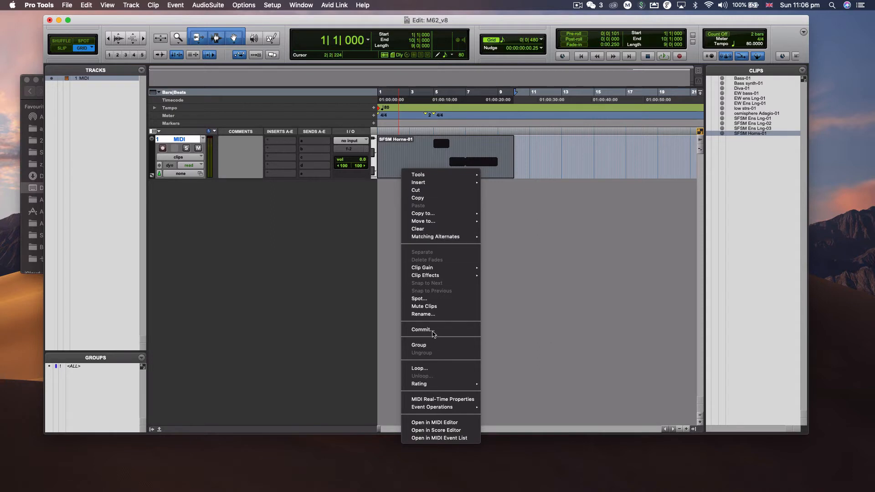
{"action": "left_click", "coordinate": [427, 314]}
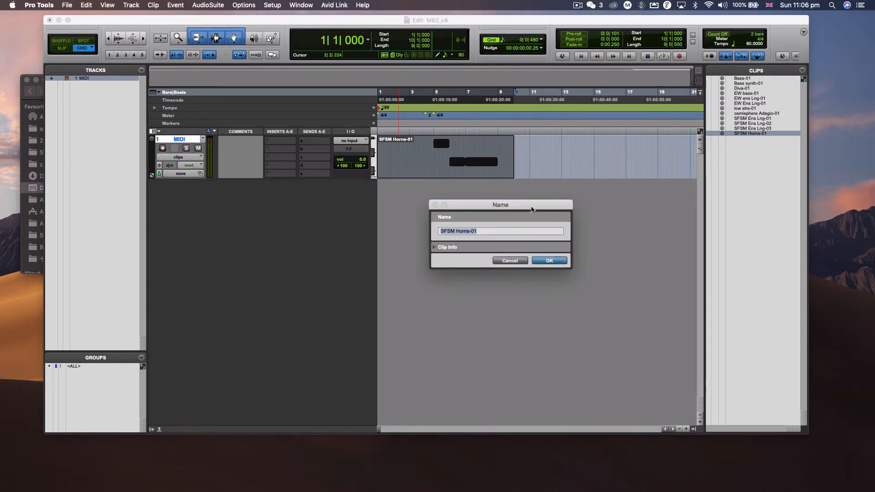
{"action": "type", "text": "MIDI file"}
{"action": "key", "text": "Return"}
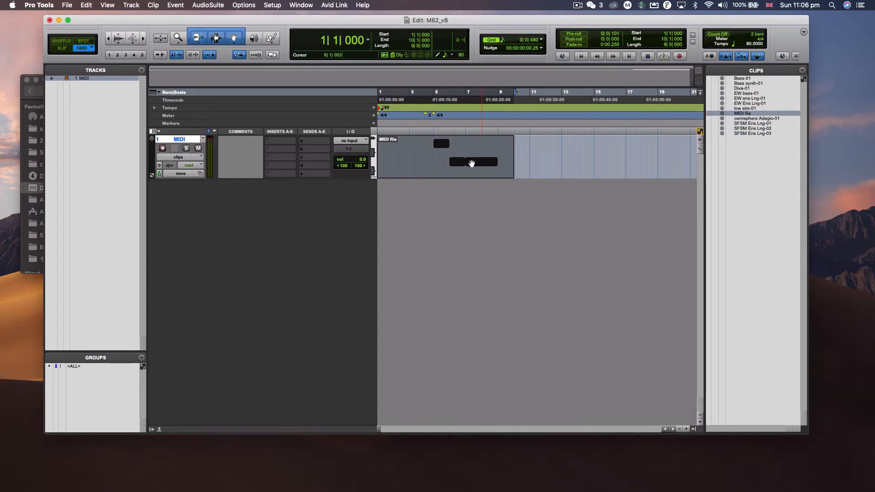
Set the session start to 00:00:00:00 in Session Setup, with clips and ruler data maintaining their timecode positions.
{"action": "left_click", "coordinate": [272, 5]}
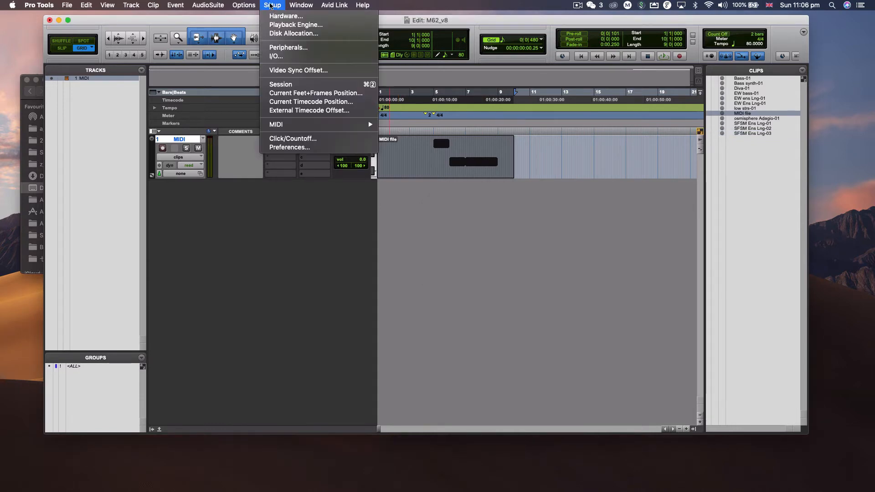
{"action": "left_click", "coordinate": [293, 85]}
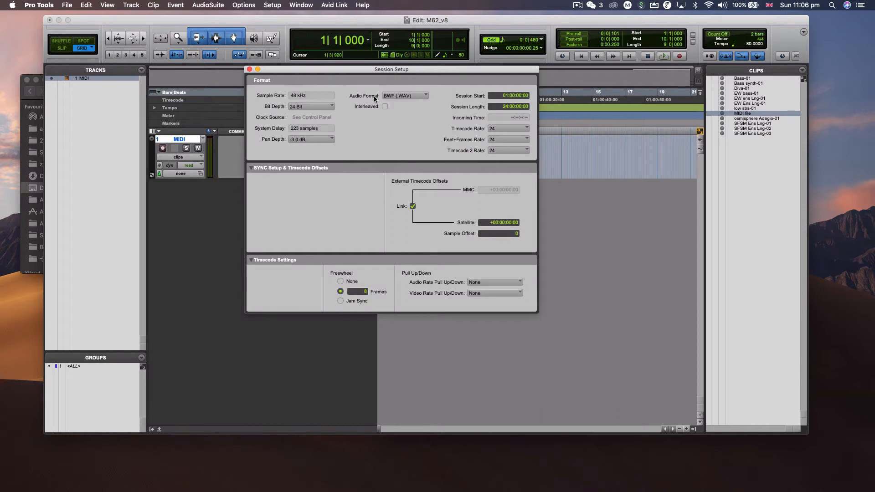
{"action": "left_click_drag", "start_coordinate": [505, 70], "coordinate": [452, 93]}
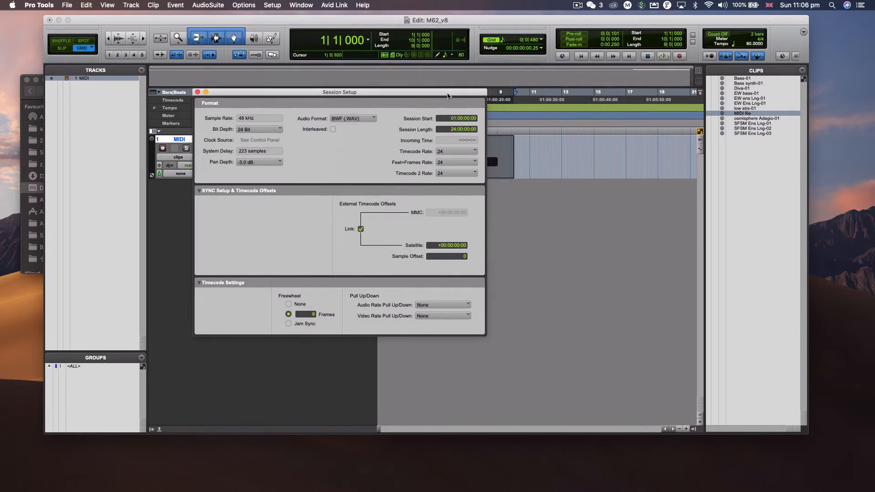
{"action": "left_click", "coordinate": [454, 119]}
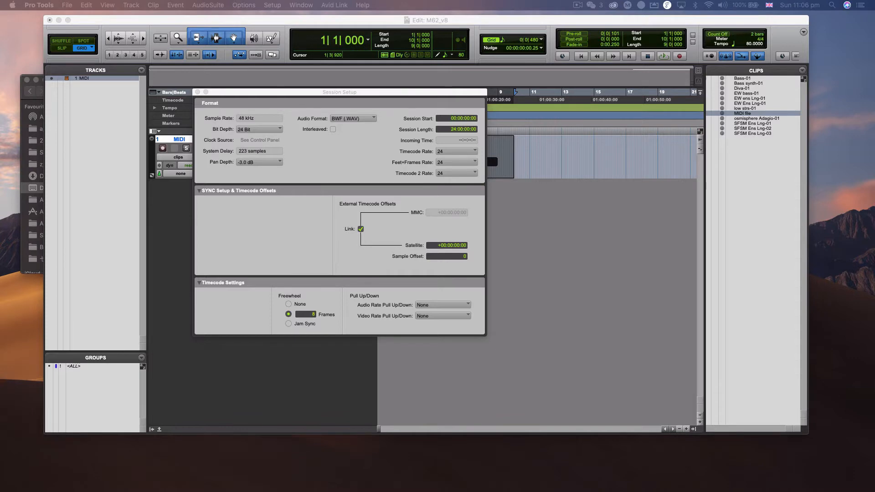
{"action": "key", "text": "Return"}
{"action": "left_click_drag", "start_coordinate": [336, 158], "coordinate": [557, 171]}
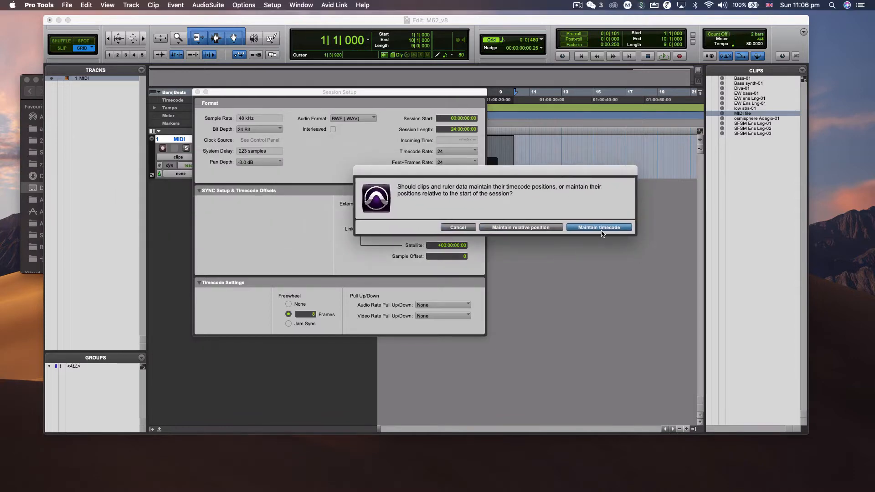
{"action": "left_click", "coordinate": [600, 227]}
Set the session start to 00:50:00:00, maintaining timecode for clips and ruler data, and close Session Setup.
{"action": "left_click", "coordinate": [460, 119]}
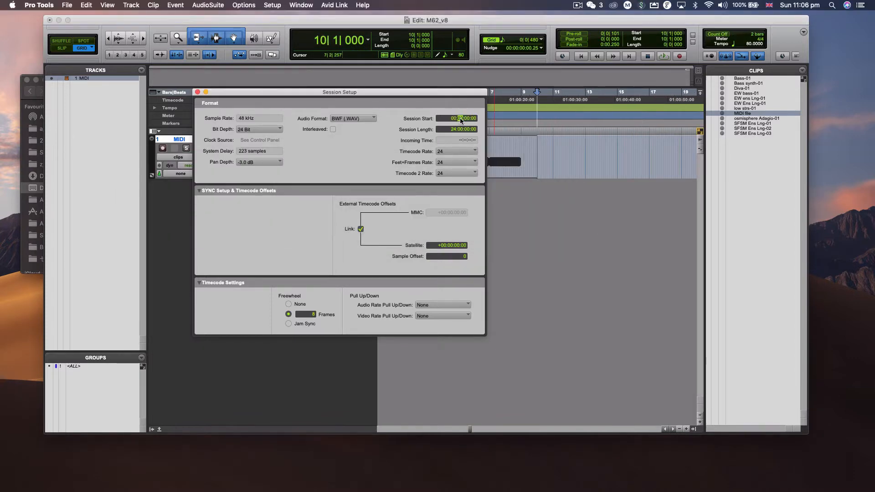
{"action": "type", "text": "50"}
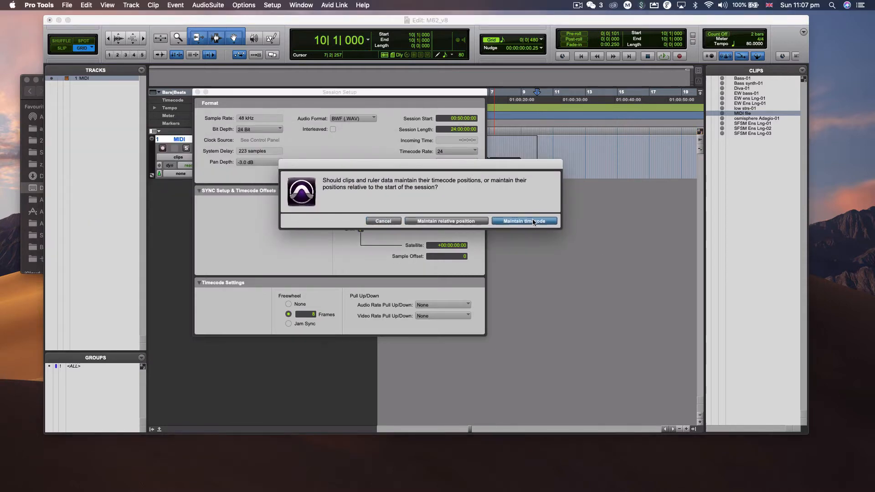
{"action": "left_click", "coordinate": [524, 221]}
{"action": "key", "text": "super+w"}
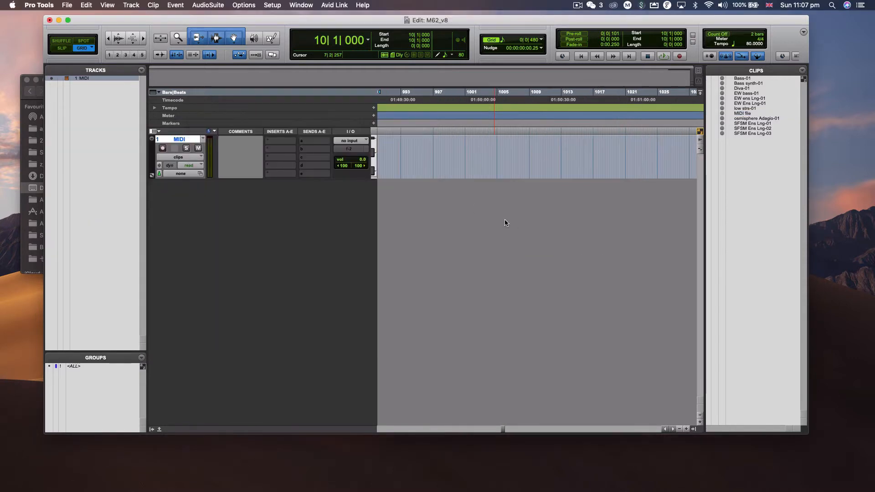
Examine the timeline from the session start through the MIDI file clip and its tempo and meter events at 01:00:00:00.
{"action": "key", "text": "Return"}
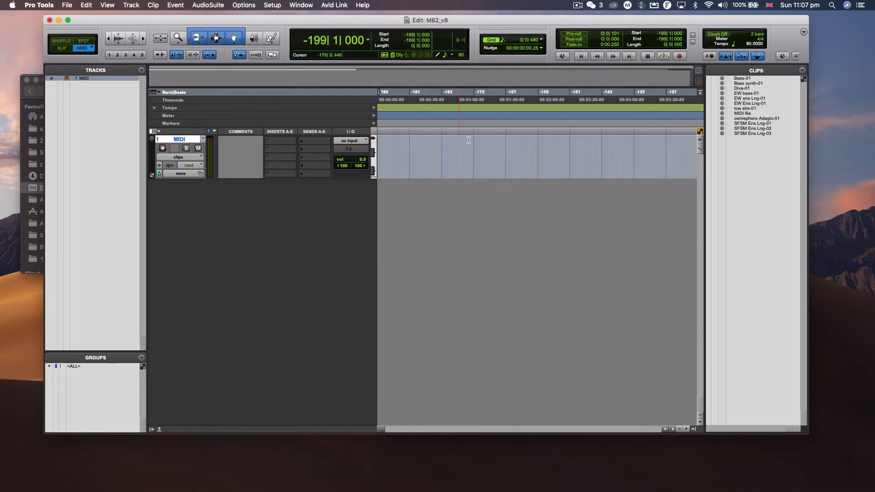
{"action": "key", "text": "r"}
{"action": "key", "text": "r"}
{"action": "key", "text": "r"}
{"action": "key", "text": "r"}
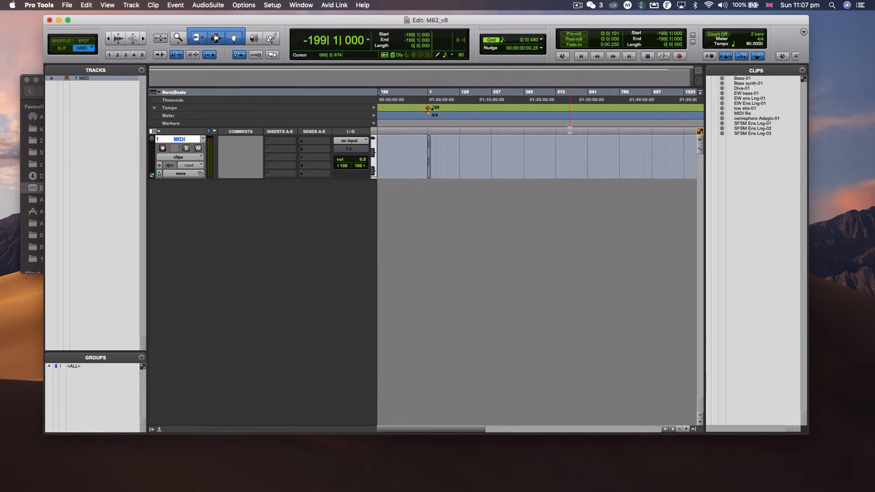
{"action": "left_click", "coordinate": [573, 137]}
{"action": "key", "text": "Return"}
{"action": "key", "text": "t"}
{"action": "key", "text": "t"}
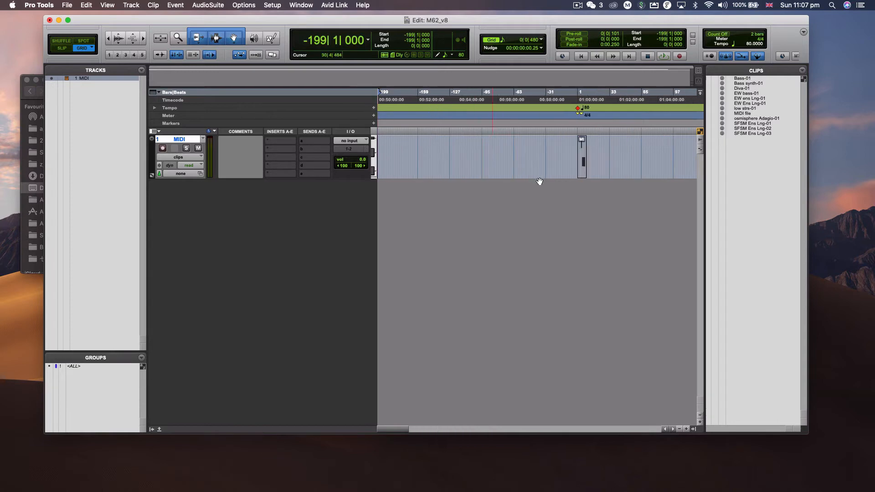
{"action": "key", "text": "t"}
{"action": "key", "text": "t"}
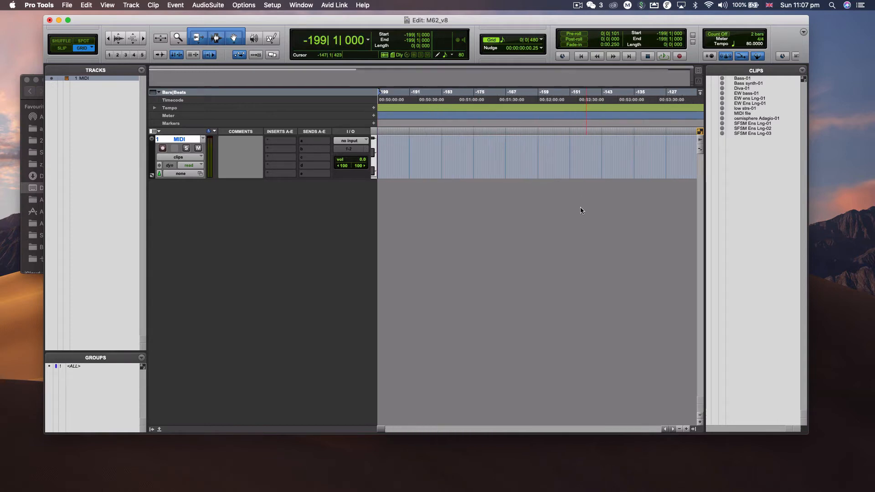
{"action": "scroll", "coordinate": [580, 207], "scroll_direction": "right", "scroll_amount": 15}
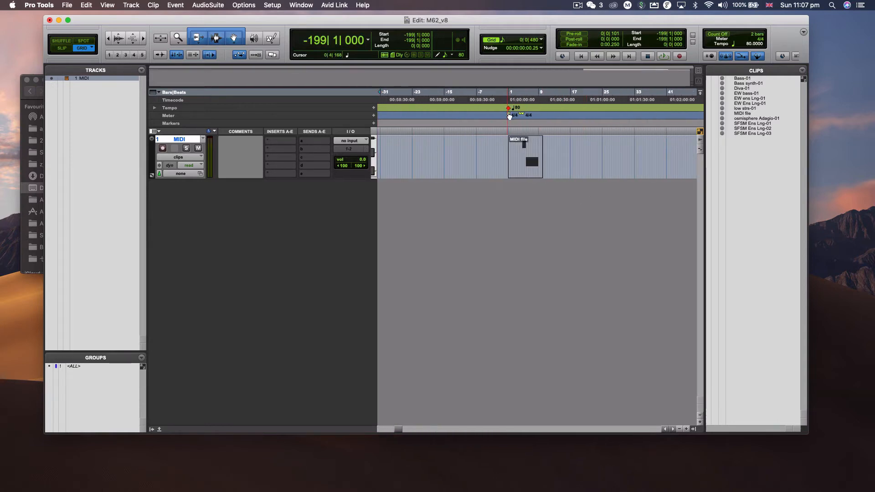
{"action": "key", "text": "t"}
{"action": "key", "text": "t"}
{"action": "key", "text": "r"}
{"action": "key", "text": "r"}
{"action": "key", "text": "r"}
{"action": "key", "text": "r"}
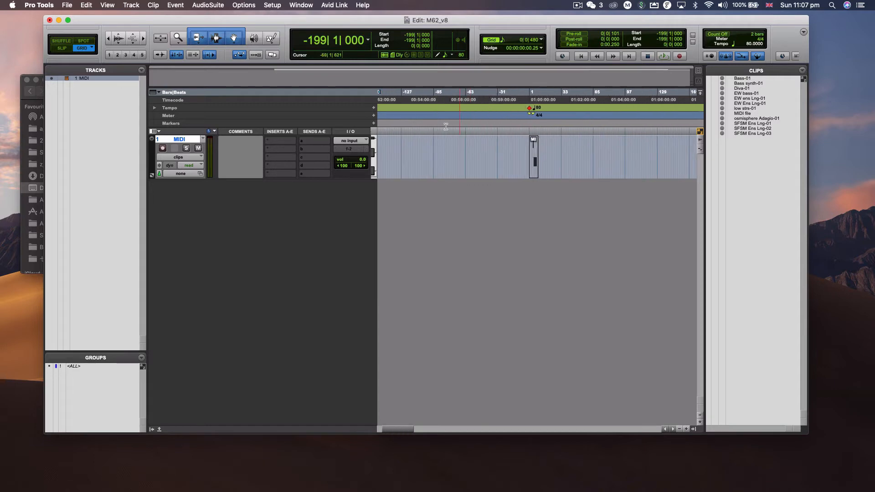
{"action": "key", "text": "r"}
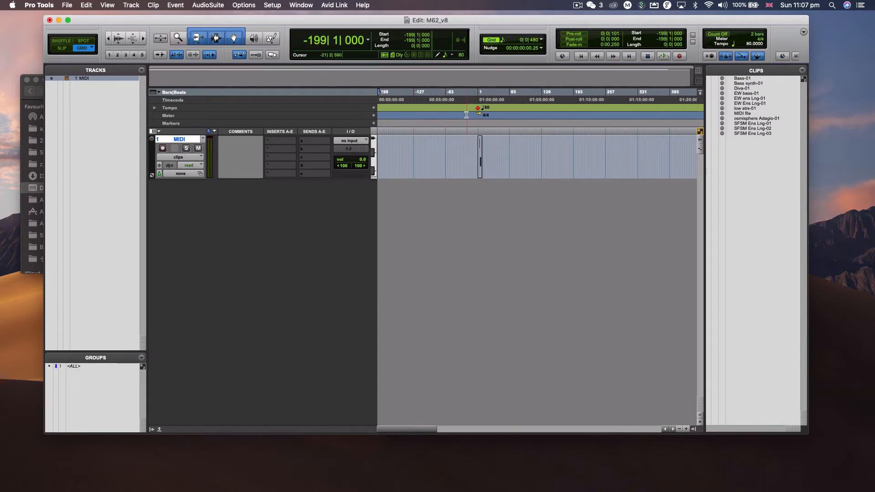
Inspect the start of the MIDI file clip at bar 1 and the empty bars -1 and 0 before it.
{"action": "key", "text": "t"}
{"action": "scroll", "coordinate": [496, 125], "scroll_direction": "right", "scroll_amount": 7}
{"action": "left_click", "coordinate": [415, 108]}
{"action": "key", "text": "t"}
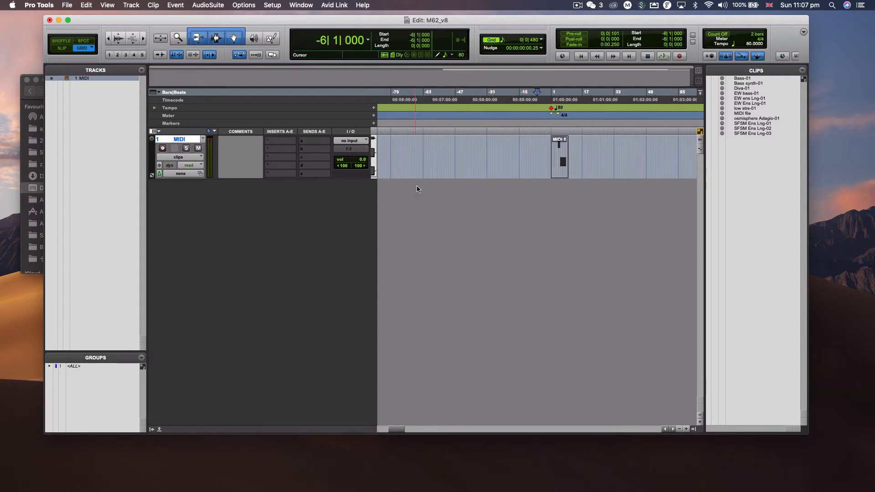
{"action": "key", "text": "t"}
{"action": "scroll", "coordinate": [547, 160], "scroll_direction": "right", "scroll_amount": 5}
{"action": "left_click", "coordinate": [387, 121]}
{"action": "key", "text": "t"}
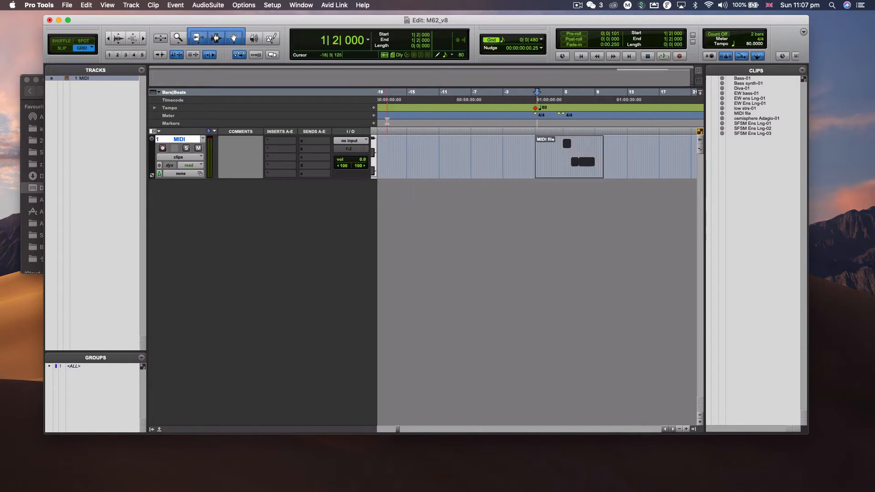
{"action": "key", "text": "t"}
{"action": "key", "text": "t"}
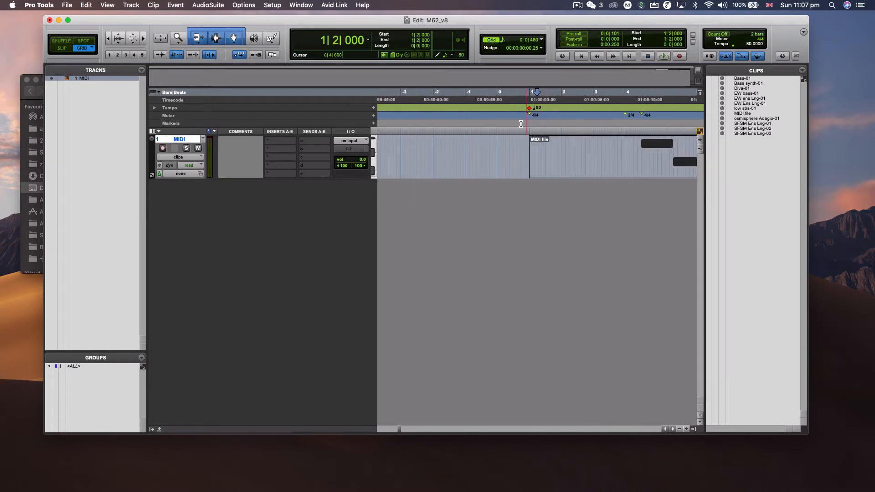
{"action": "left_click", "coordinate": [468, 118]}
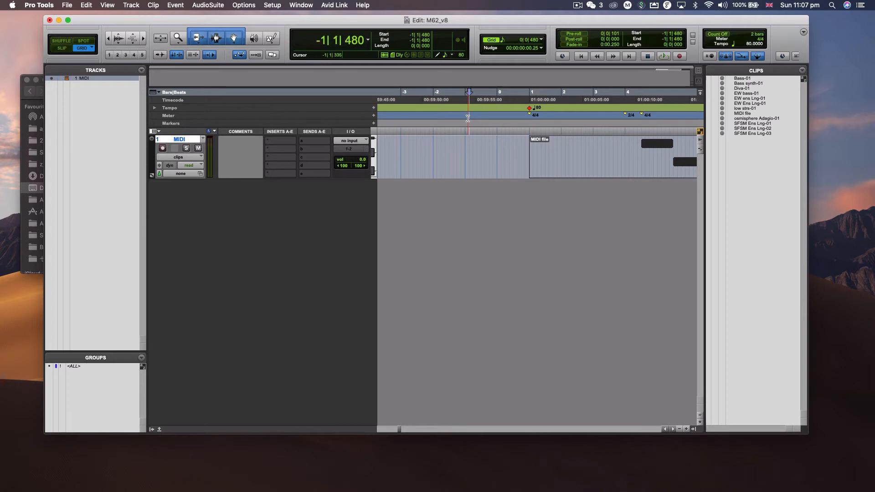
{"action": "left_click", "coordinate": [499, 119]}
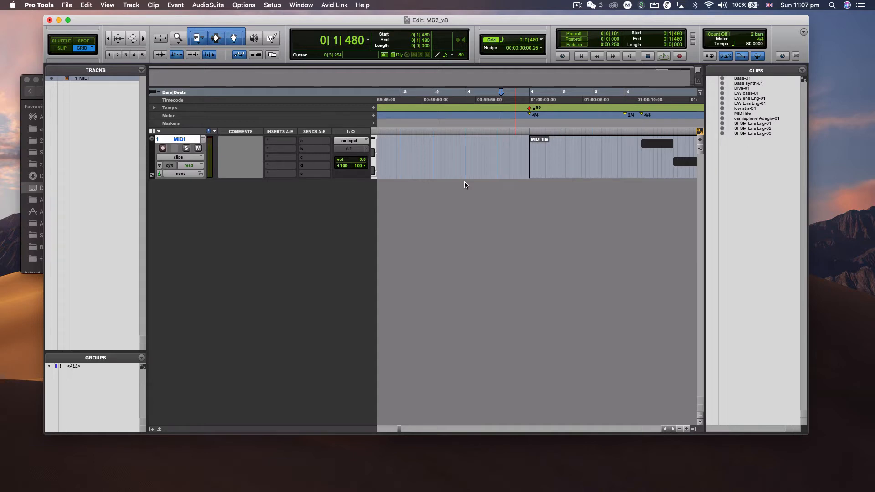
{"action": "left_click", "coordinate": [452, 222]}
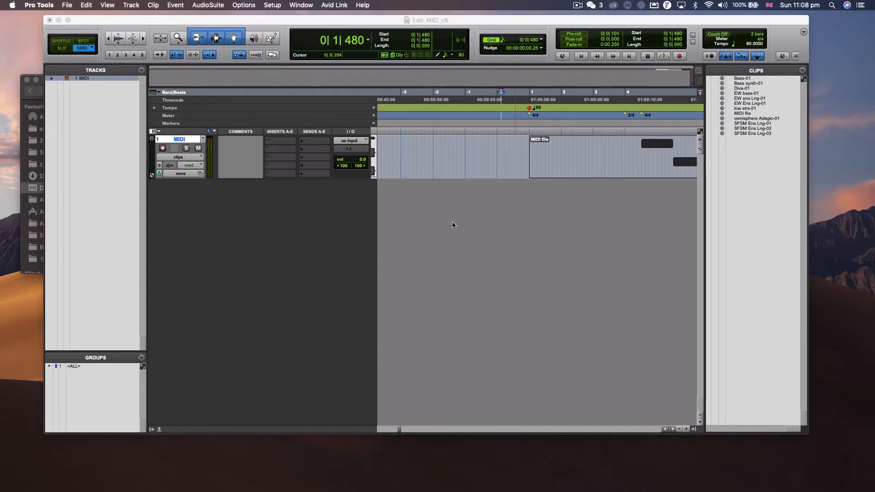
Add the bassSynth, high_strs, Horns and low_strs WAV files from m62v8_p1_Stems to the audio import list and confirm the selection.
{"action": "left_click", "coordinate": [63, 4]}
{"action": "mouse_move", "coordinate": [97, 145]}
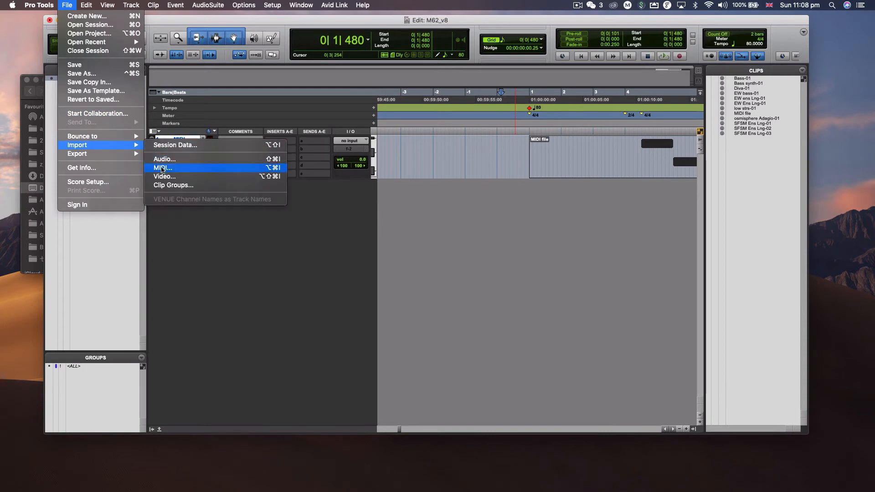
{"action": "left_click", "coordinate": [162, 160]}
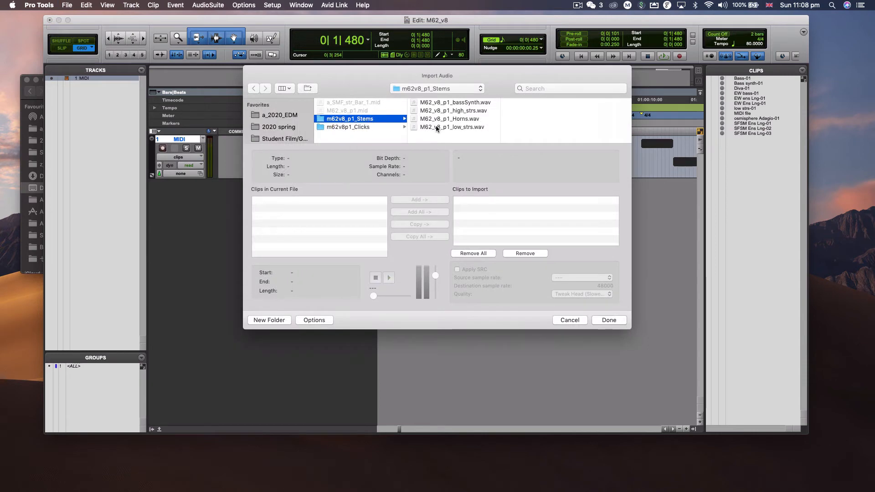
{"action": "scroll", "coordinate": [290, 134], "scroll_direction": "down", "scroll_amount": 1}
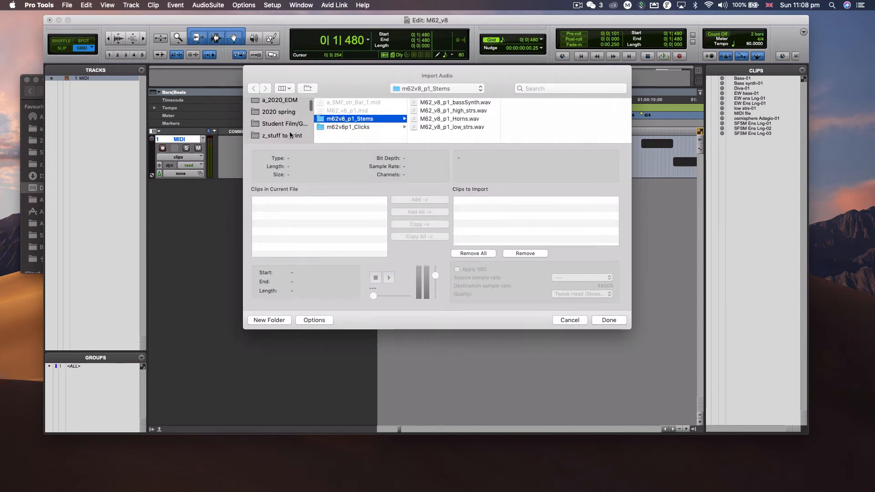
{"action": "left_click", "coordinate": [452, 103]}
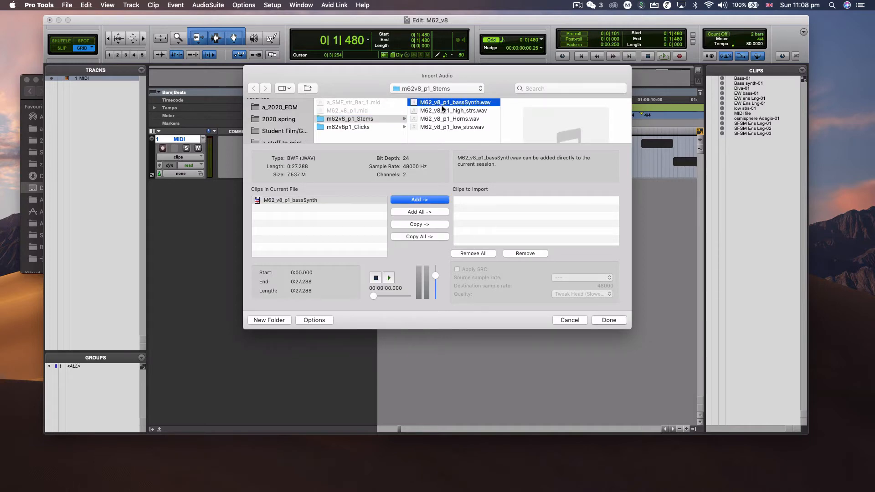
{"action": "left_click", "coordinate": [447, 127], "text": "shift"}
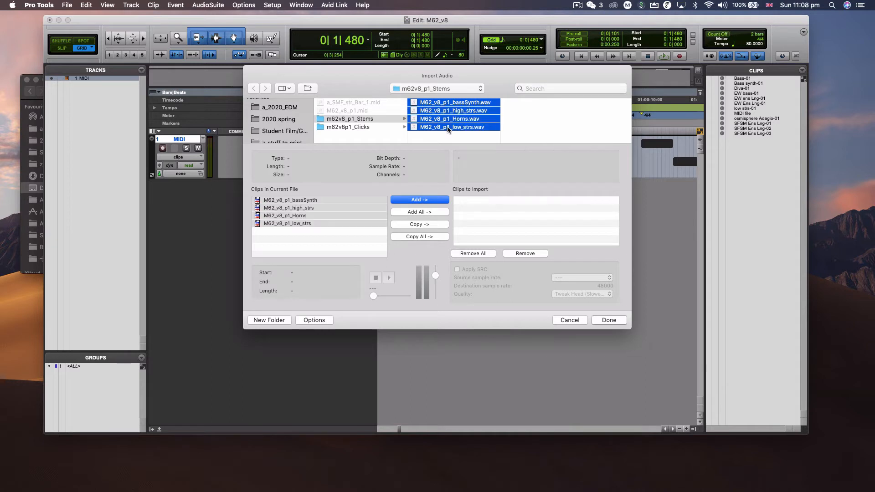
{"action": "left_click", "coordinate": [419, 201]}
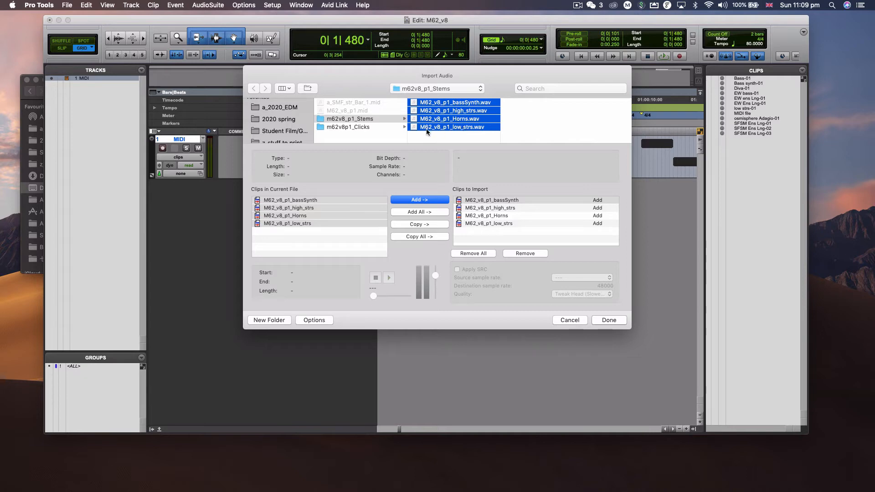
{"action": "left_click_drag", "start_coordinate": [386, 71], "coordinate": [283, 86]}
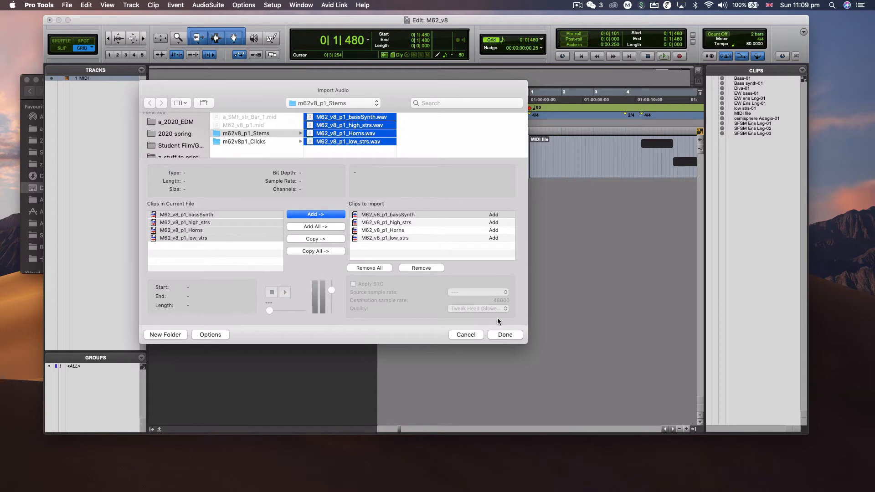
{"action": "left_click", "coordinate": [500, 336]}
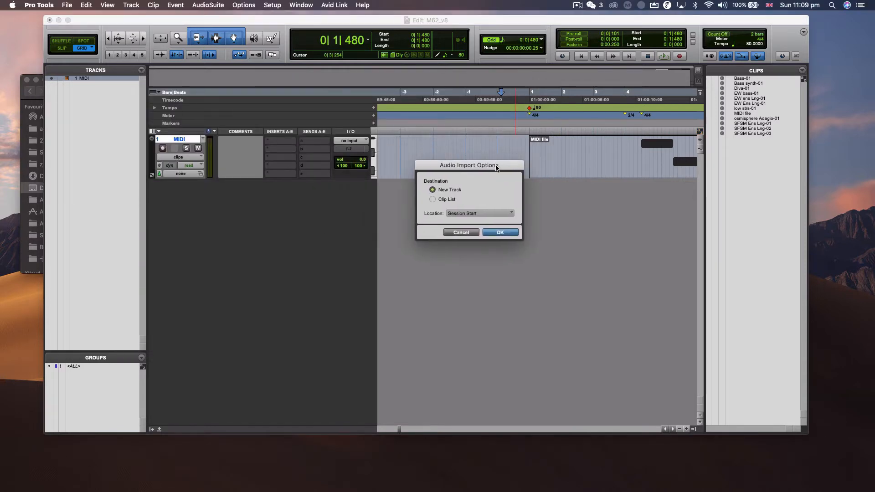
Import the four stems to new tracks with the location set to Song Start.
{"action": "left_click", "coordinate": [432, 189]}
{"action": "left_click", "coordinate": [465, 213]}
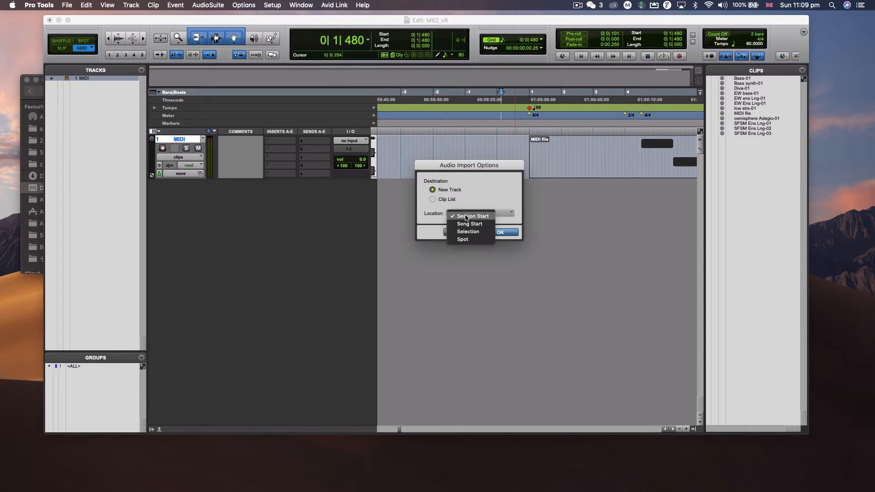
{"action": "left_click", "coordinate": [431, 214]}
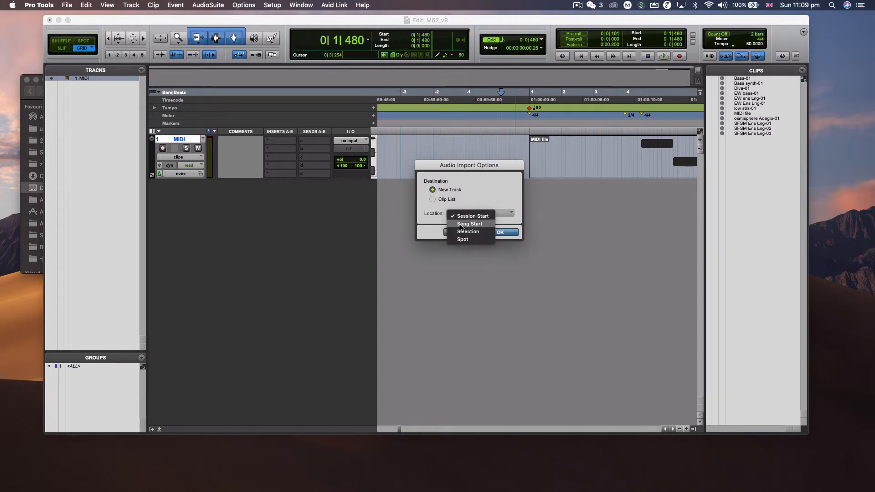
{"action": "left_click", "coordinate": [433, 216]}
{"action": "left_click", "coordinate": [463, 214]}
{"action": "left_click", "coordinate": [464, 225]}
{"action": "left_click", "coordinate": [500, 232]}
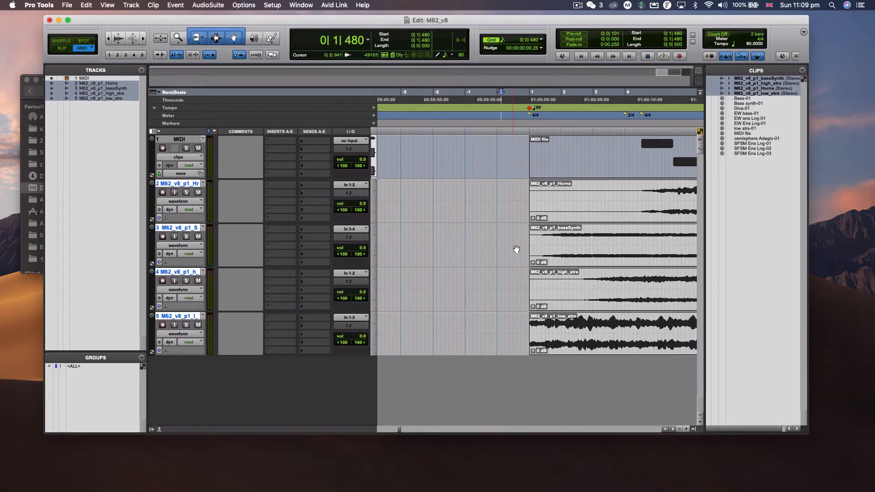
{"action": "key", "text": "r"}
{"action": "scroll", "coordinate": [577, 208], "scroll_direction": "right", "scroll_amount": 5}
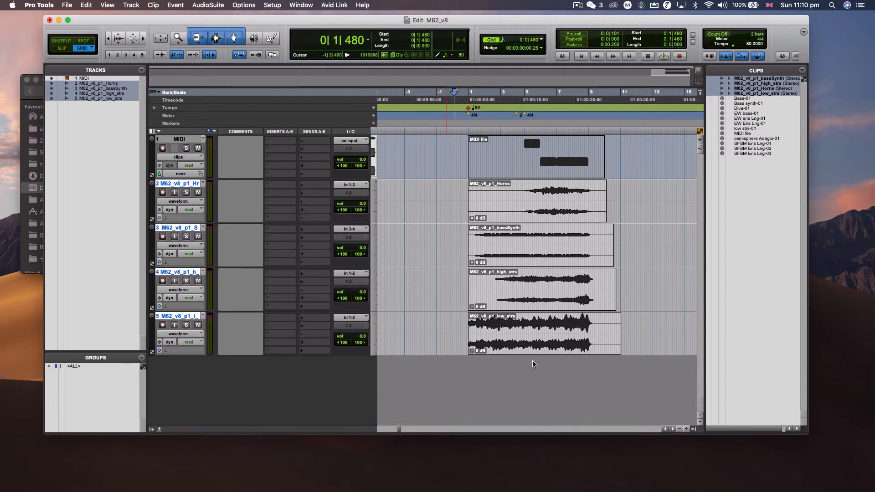
Play back the imported stems briefly from bar 0, beat 3, just before the clips start.
{"action": "left_click", "coordinate": [340, 196]}
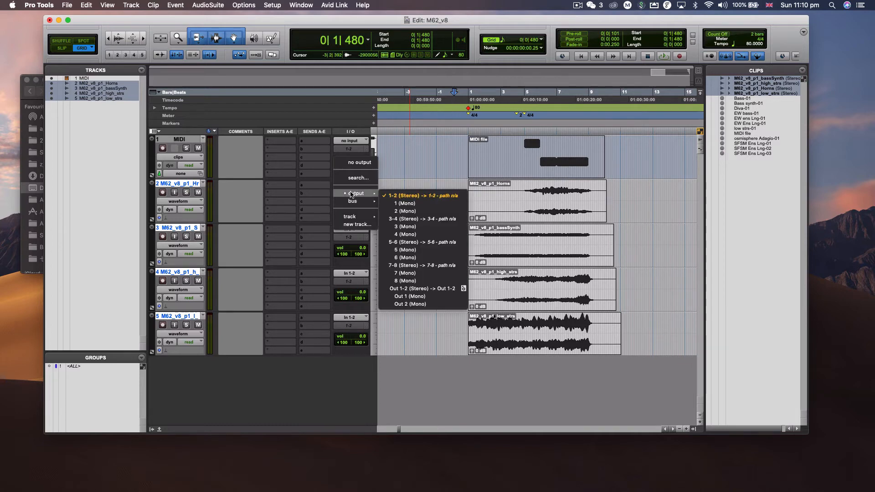
{"action": "left_click", "coordinate": [323, 195]}
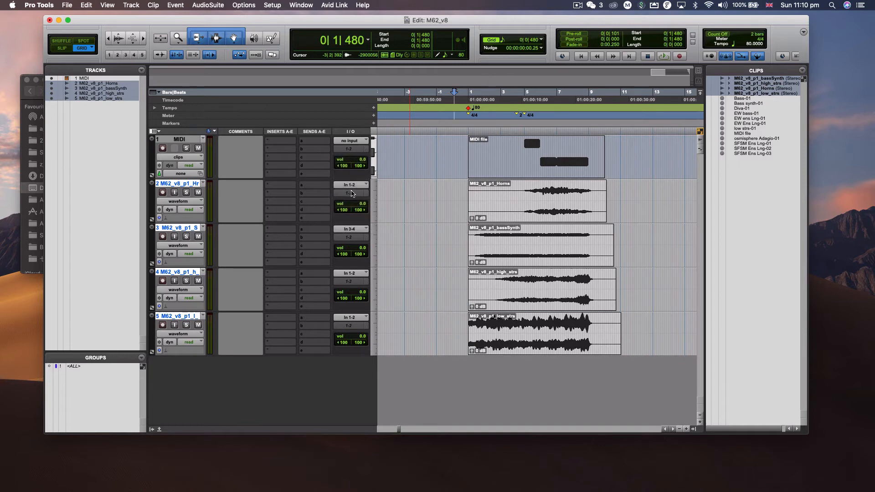
{"action": "left_click", "coordinate": [461, 189]}
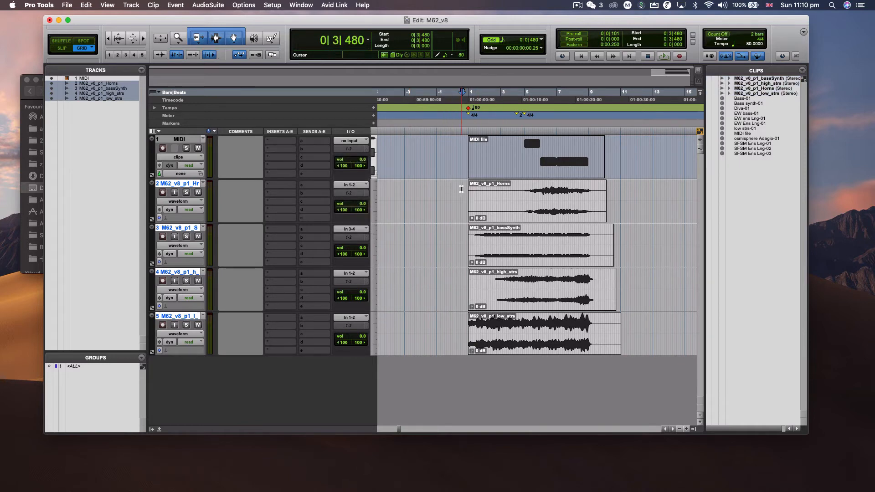
{"action": "key", "text": "space"}
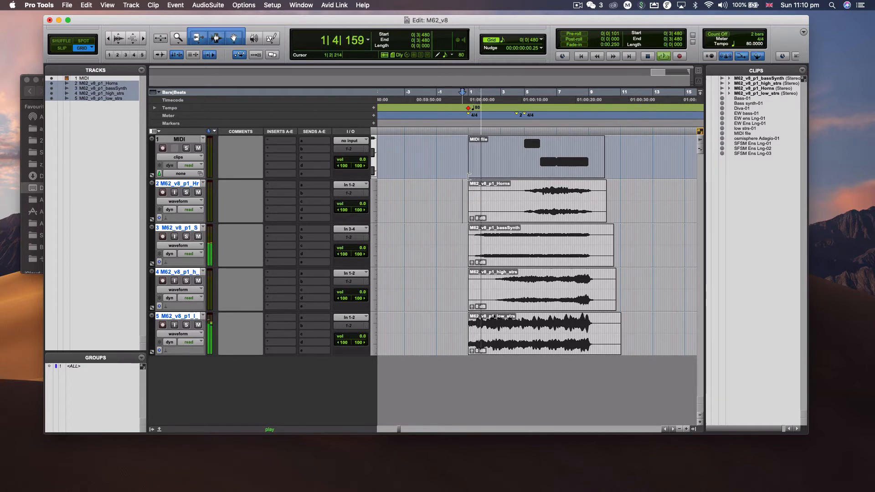
{"action": "key", "text": "space"}
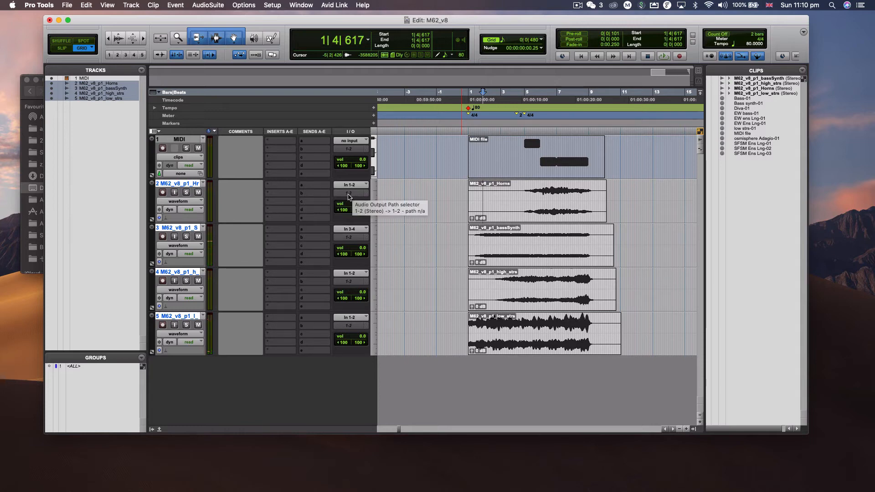
Route all four stem tracks at once to the stereo output Out 1-2.
{"action": "left_click", "coordinate": [348, 195]}
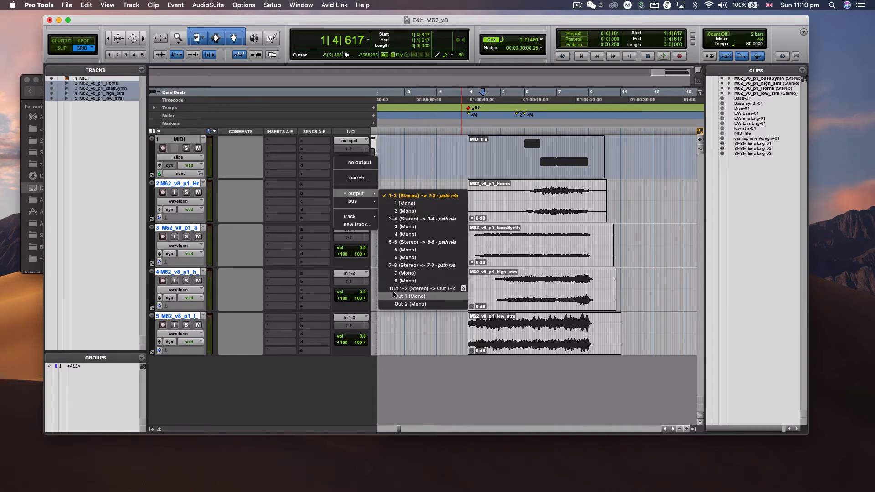
{"action": "left_click", "coordinate": [279, 192]}
{"action": "left_click", "coordinate": [249, 192]}
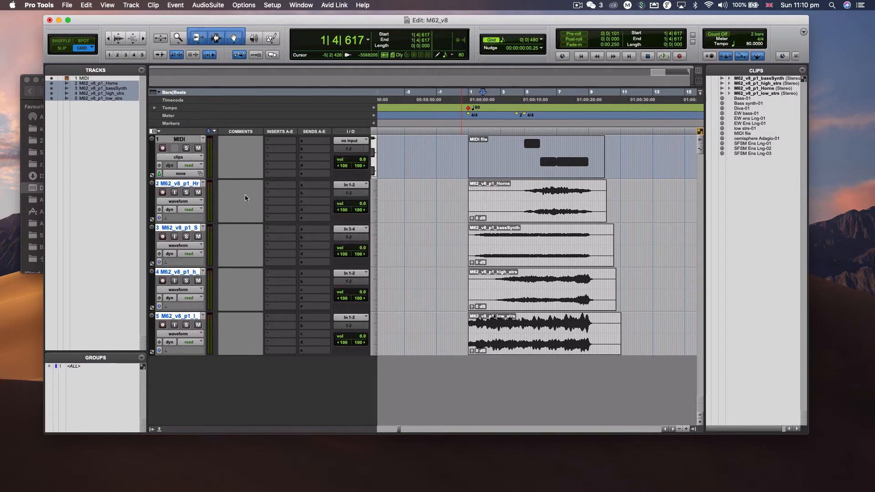
{"action": "left_click", "coordinate": [345, 195]}
{"action": "mouse_move", "coordinate": [347, 195]}
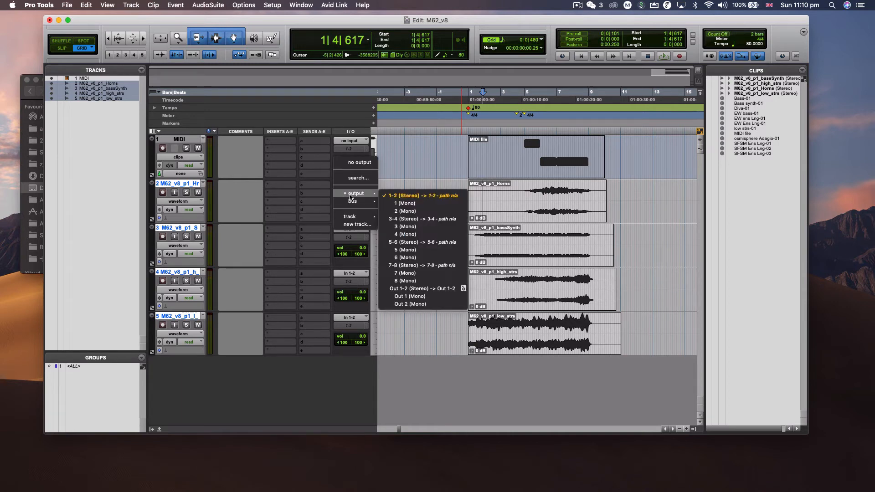
{"action": "left_click", "coordinate": [412, 289], "text": "alt"}
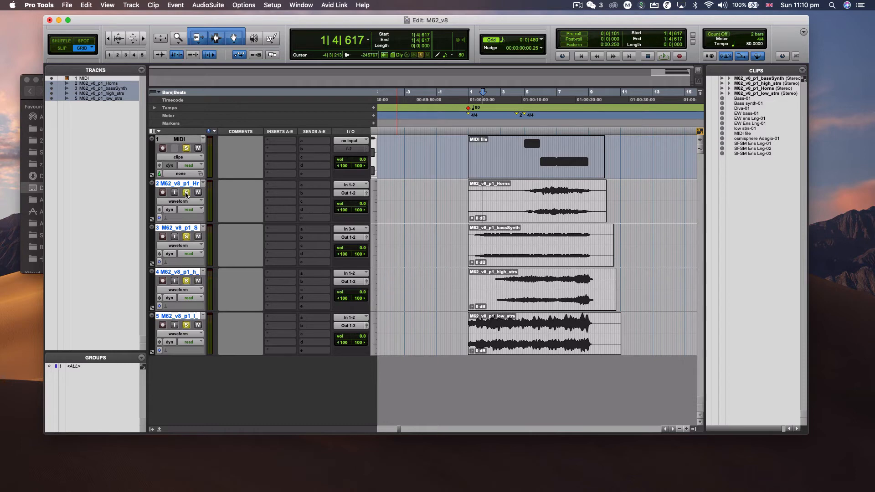
Toggle solo on the Horns track alone and on all tracks together, leaving every solo off.
{"action": "left_click", "coordinate": [186, 193]}
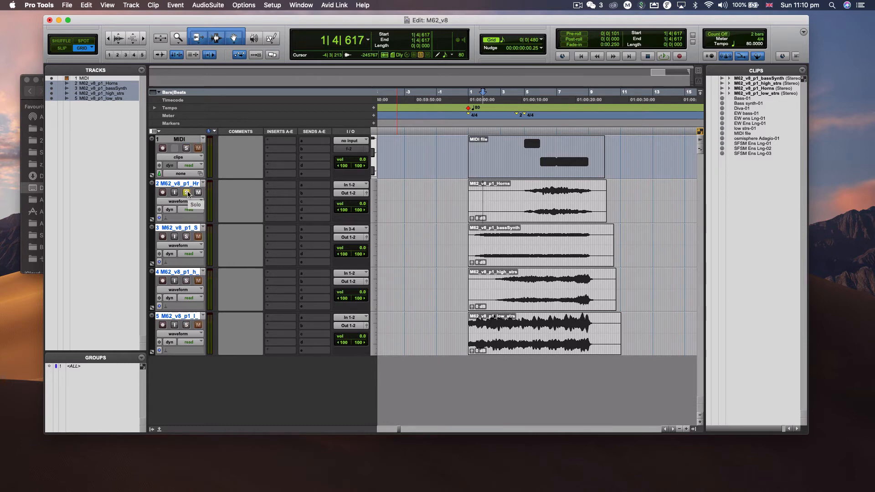
{"action": "left_click", "coordinate": [186, 192]}
{"action": "left_click", "coordinate": [187, 192]}
{"action": "left_click", "coordinate": [187, 193]}
{"action": "left_click", "coordinate": [186, 193], "text": "alt"}
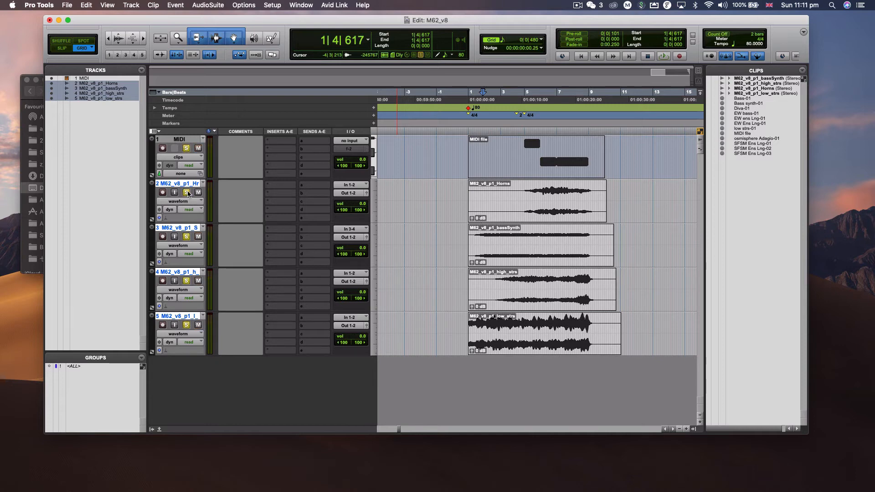
{"action": "left_click", "coordinate": [187, 193], "text": "alt"}
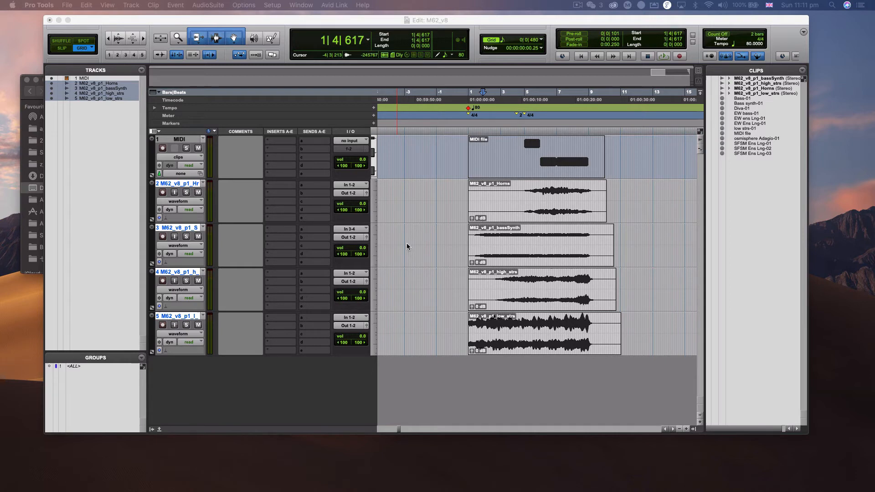
Set the output of every track to 1 (Mono), and return the stem tracks to Out 1-2 (Stereo).
{"action": "left_click", "coordinate": [343, 149]}
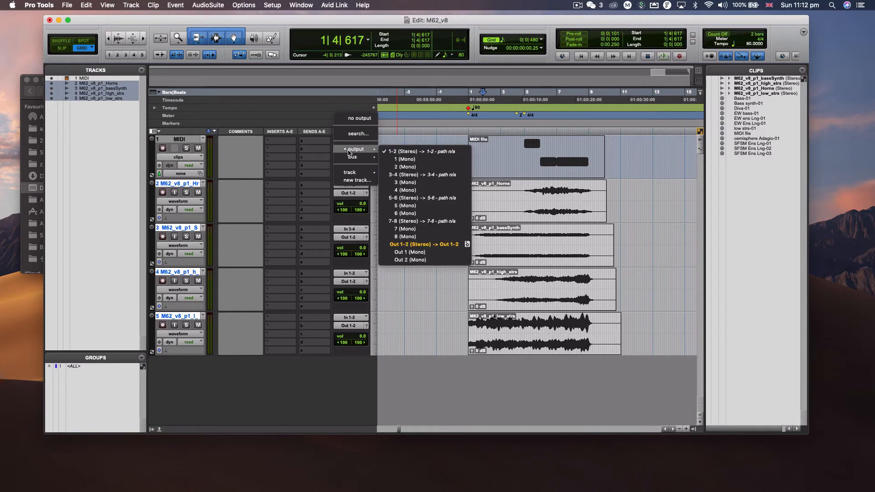
{"action": "left_click", "coordinate": [401, 159], "text": "alt"}
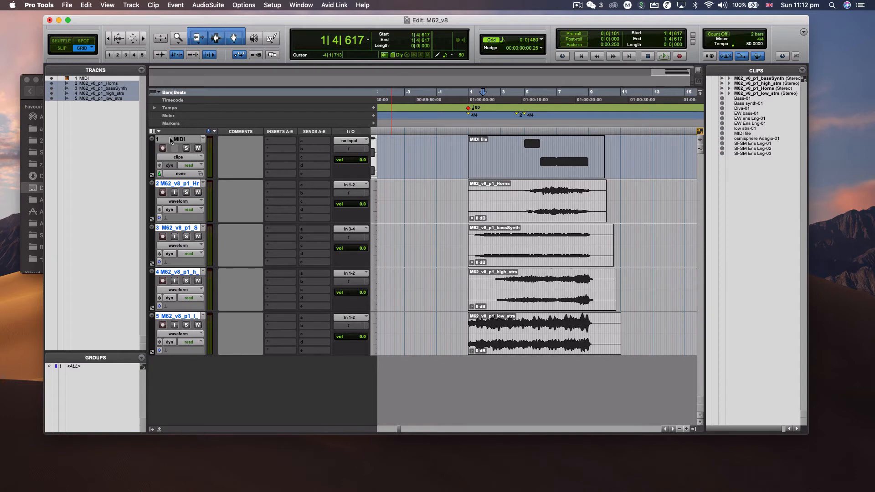
{"action": "left_click", "coordinate": [343, 193]}
{"action": "mouse_move", "coordinate": [358, 193]}
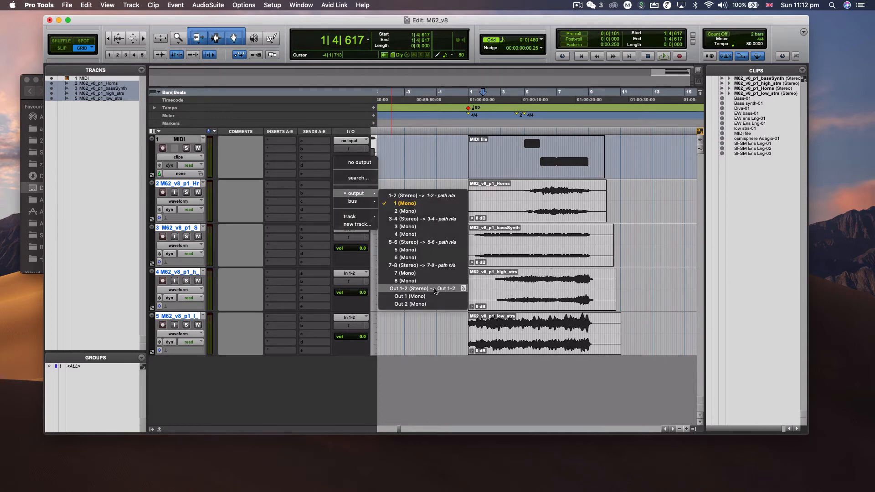
{"action": "left_click", "coordinate": [434, 288]}
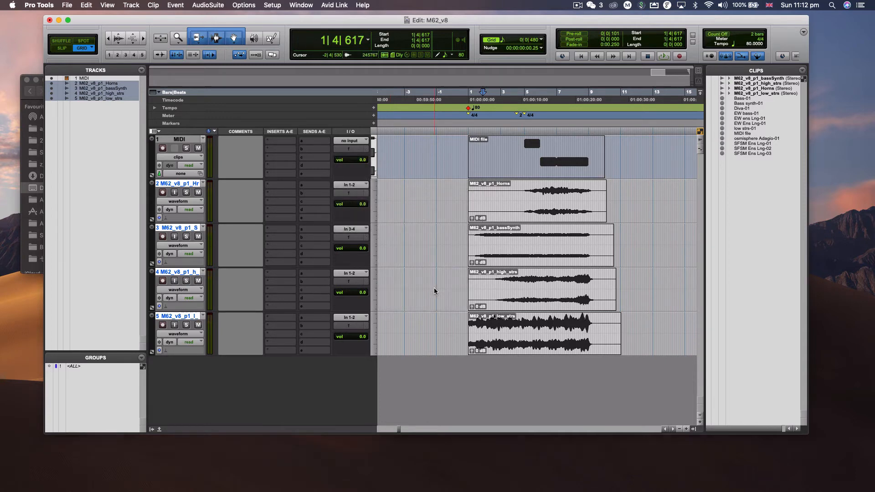
Play back the stems briefly from around bar 3 to check the output routing.
{"action": "left_click", "coordinate": [503, 201]}
{"action": "key", "text": "space"}
{"action": "key", "text": "space"}
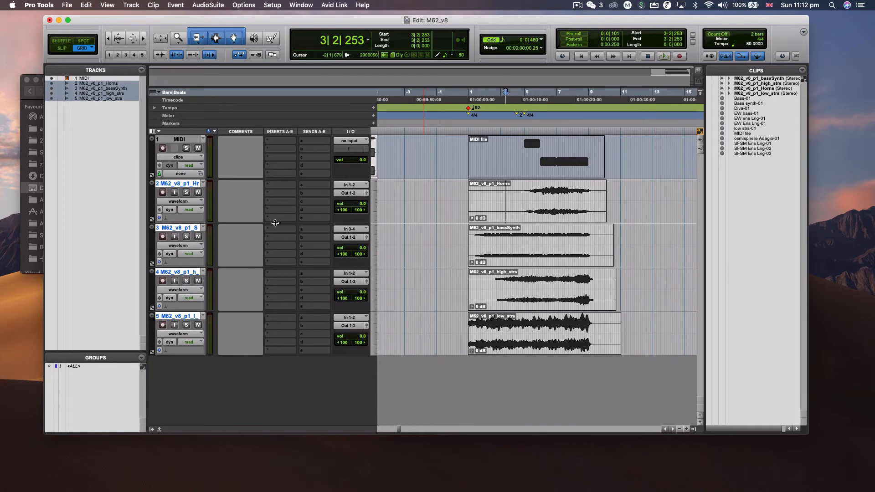
Assign the stem tracks to consecutive mono outputs, starting with 1 (Mono) on the Horns track.
{"action": "left_click", "coordinate": [352, 193]}
{"action": "mouse_move", "coordinate": [360, 193]}
{"action": "left_click", "coordinate": [405, 204], "text": "alt+super"}
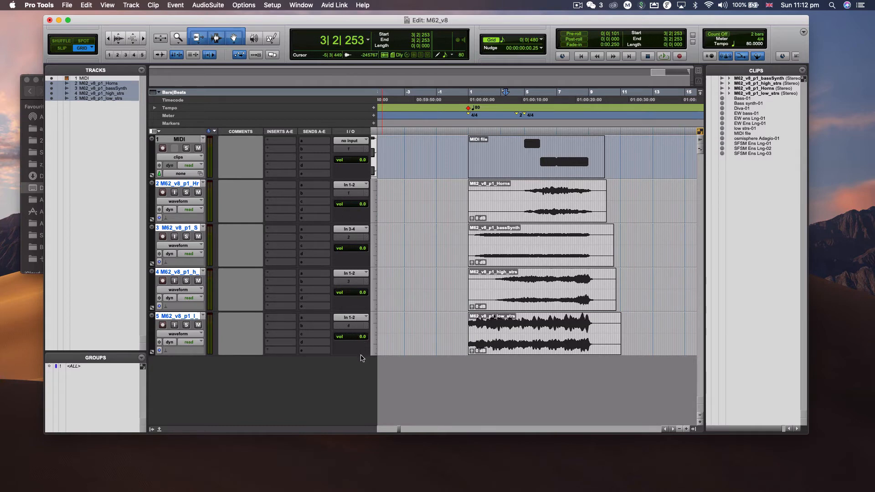
Route the stem tracks from the individual mono outputs back to Out 1-2 (Stereo).
{"action": "left_click", "coordinate": [351, 195]}
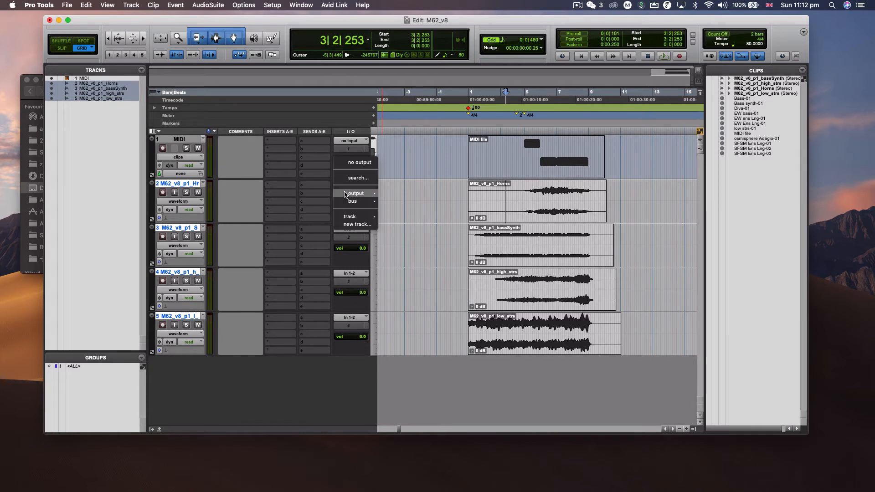
{"action": "mouse_move", "coordinate": [365, 196]}
{"action": "left_click", "coordinate": [401, 199]}
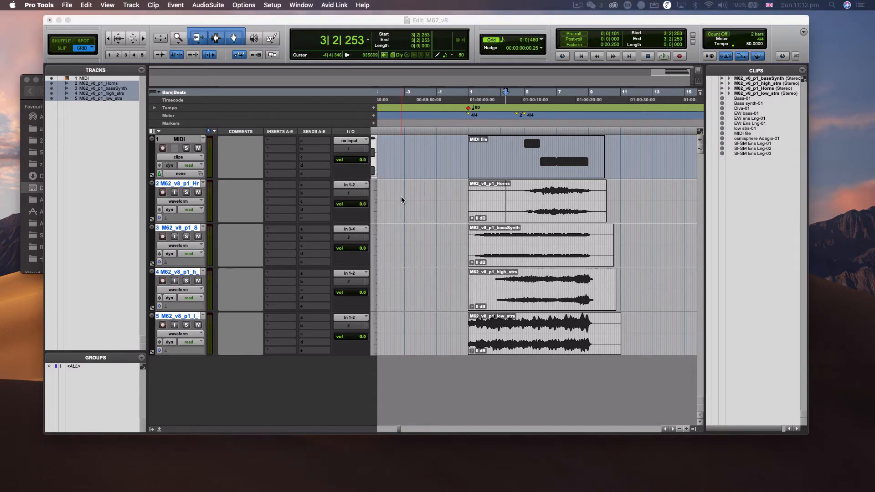
{"action": "left_click", "coordinate": [345, 193]}
{"action": "mouse_move", "coordinate": [354, 194]}
{"action": "left_click", "coordinate": [425, 290]}
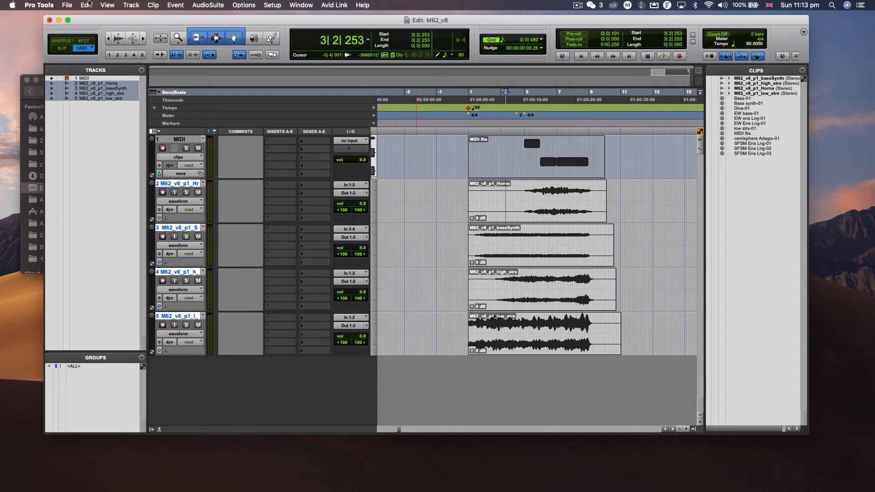
Start an audio import and select a_M62_v8_p1_dian_4clix_to_bar_1_tempo_80.mp3 in the m62v8p1_Clicks folder of z_M62_v8_Final delivery.
{"action": "left_click", "coordinate": [66, 5]}
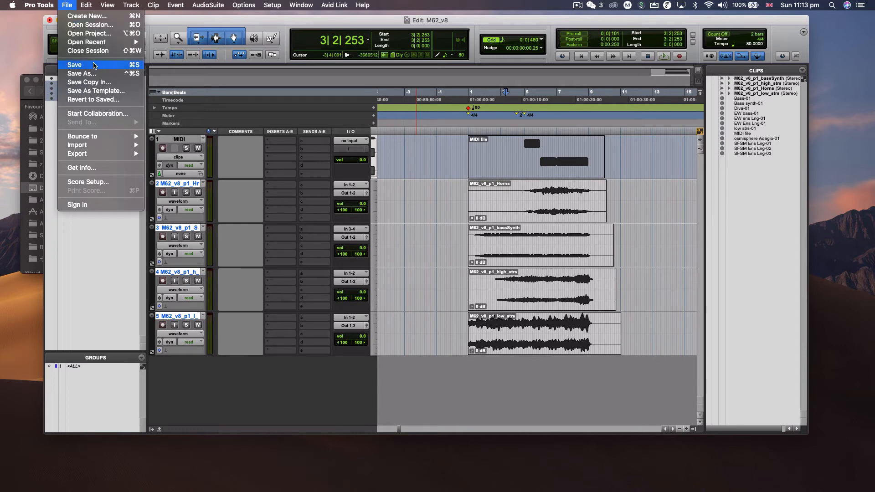
{"action": "mouse_move", "coordinate": [102, 147]}
{"action": "left_click", "coordinate": [164, 159]}
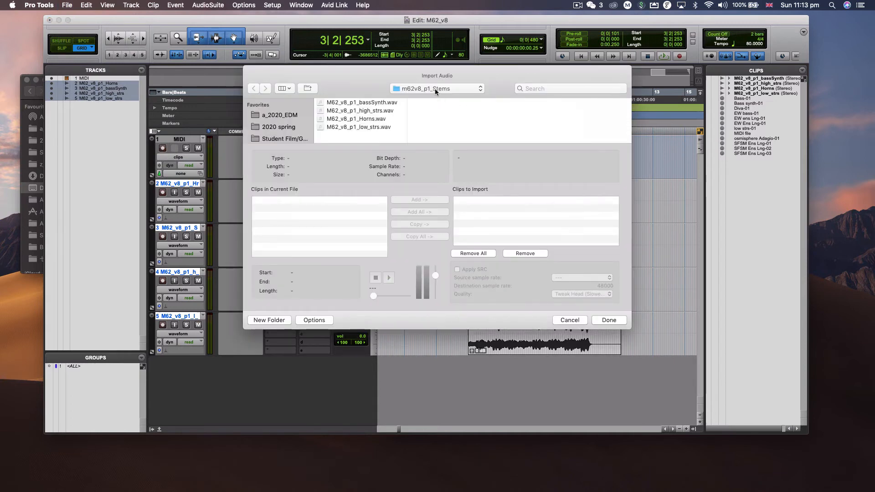
{"action": "left_click", "coordinate": [435, 89]}
{"action": "left_click", "coordinate": [431, 98]}
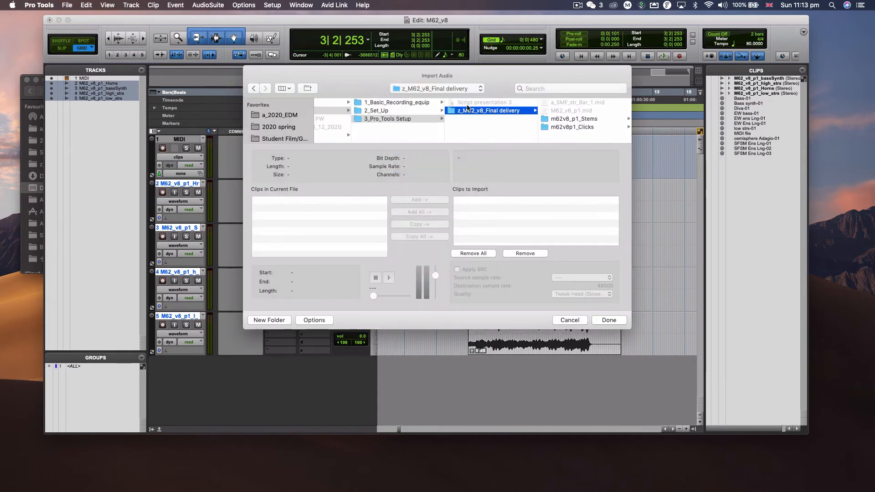
{"action": "left_click", "coordinate": [564, 127]}
{"action": "left_click", "coordinate": [571, 102]}
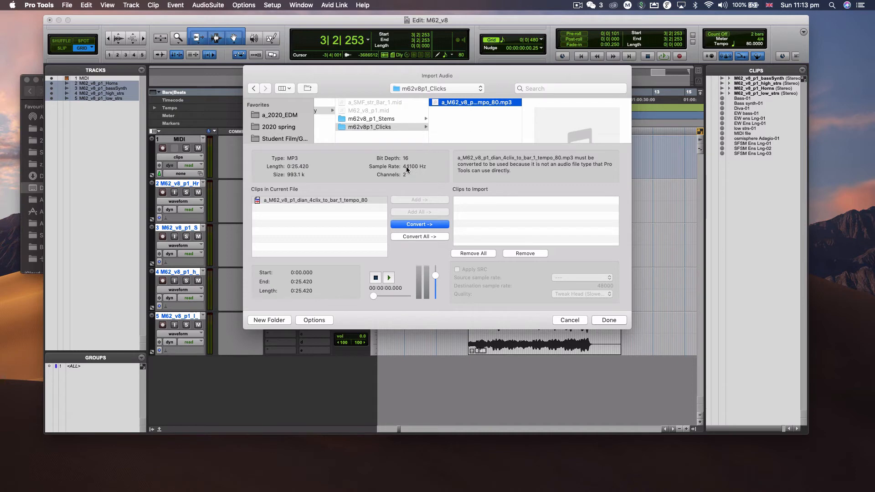
Look into the m62v8_p1_Stems folder, and add the click MP3 from m62v8p1_Clicks to the clips to import with conversion.
{"action": "left_click", "coordinate": [407, 119]}
{"action": "key", "text": "Right"}
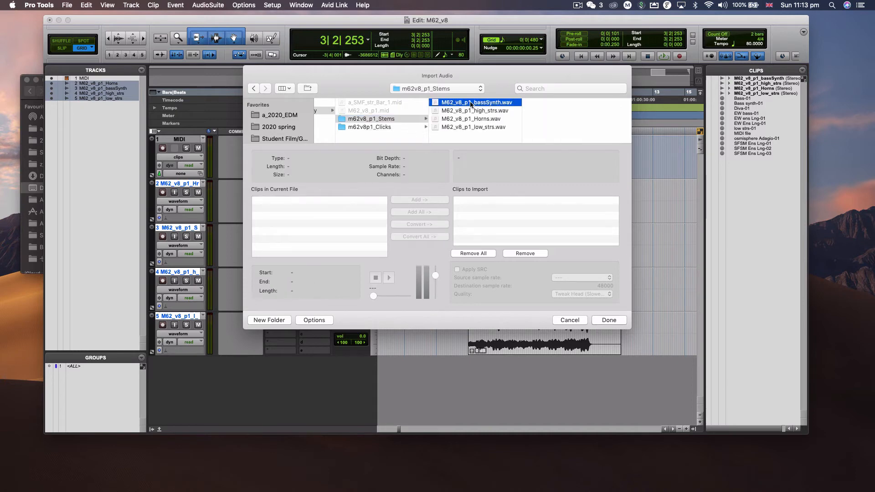
{"action": "left_click", "coordinate": [400, 127]}
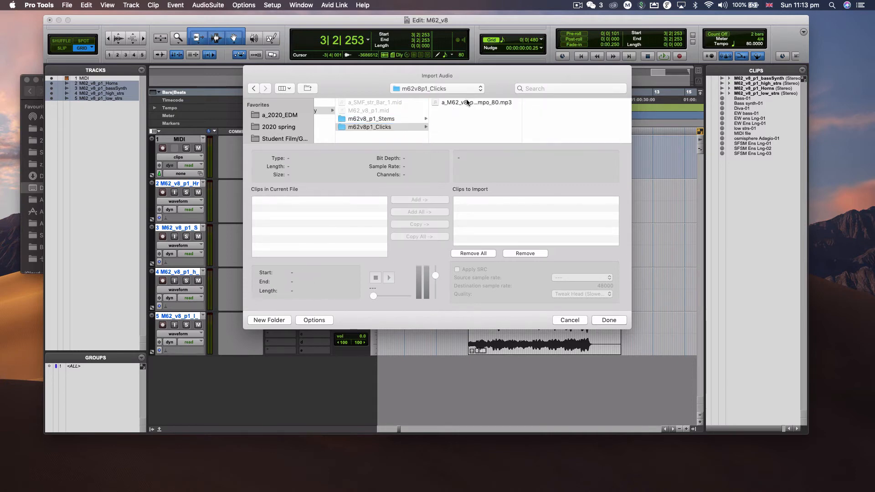
{"action": "key", "text": "Right"}
{"action": "left_click", "coordinate": [422, 225]}
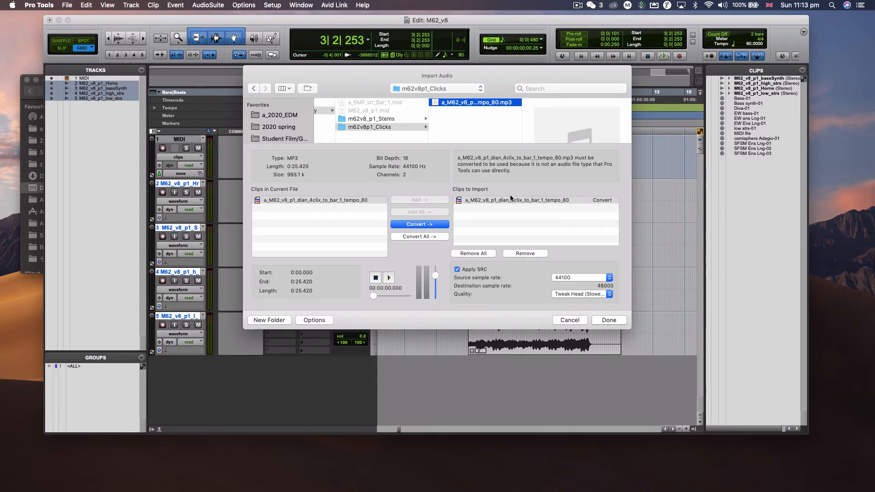
{"action": "left_click", "coordinate": [610, 320]}
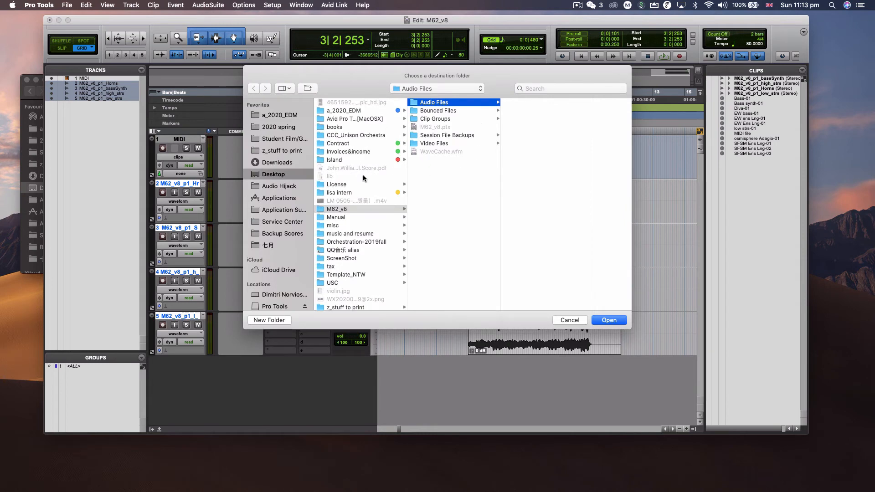
Store the converted click file in the session's Audio Files folder and place it on a new track at Song Start.
{"action": "left_click_drag", "start_coordinate": [446, 76], "coordinate": [426, 76]}
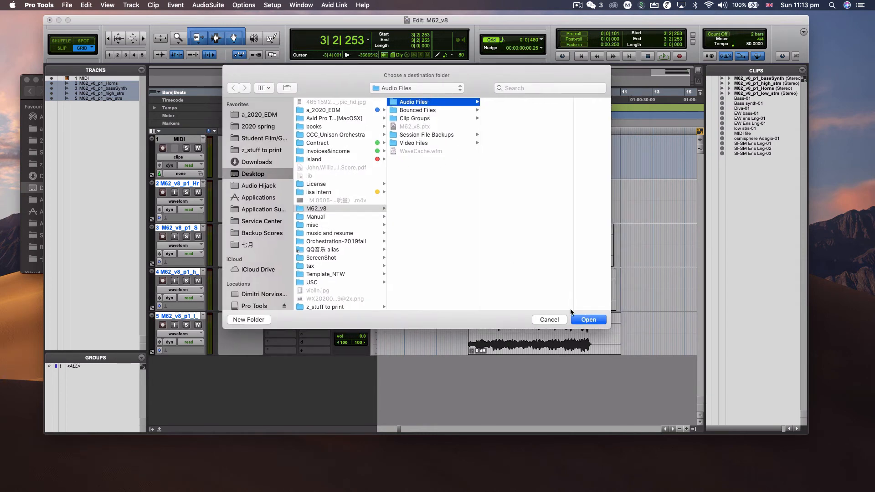
{"action": "left_click", "coordinate": [599, 321]}
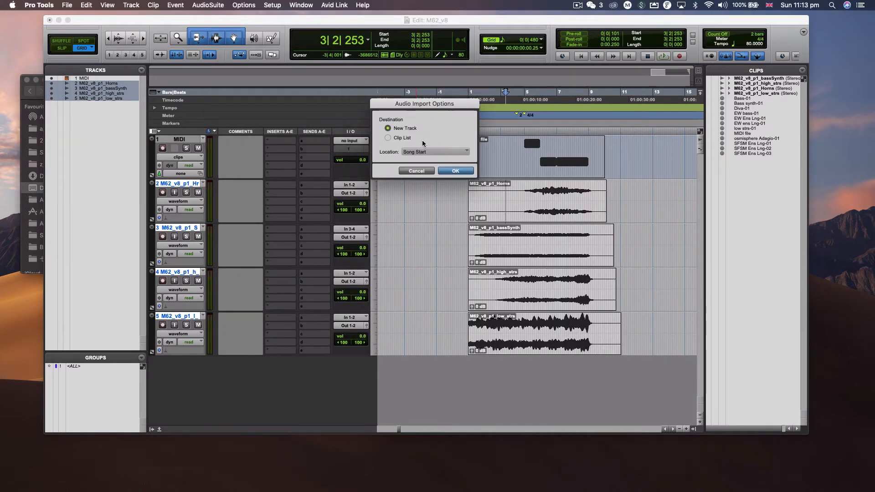
{"action": "left_click", "coordinate": [416, 150]}
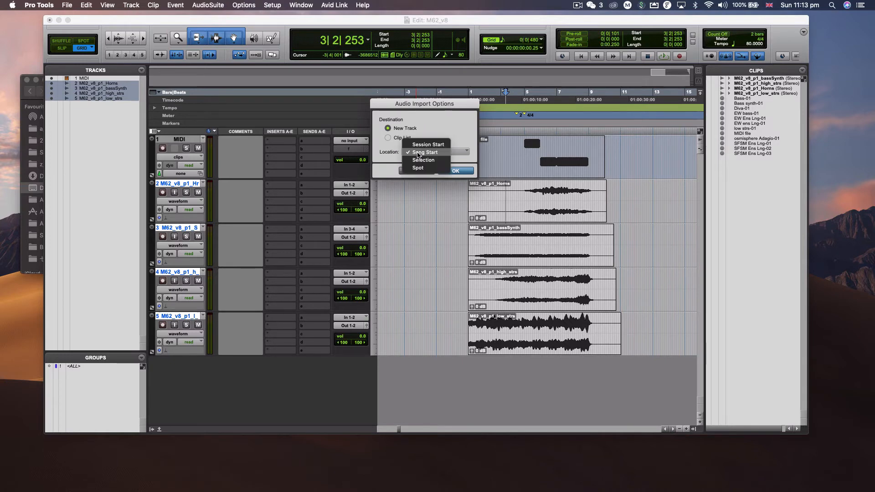
{"action": "left_click", "coordinate": [425, 152]}
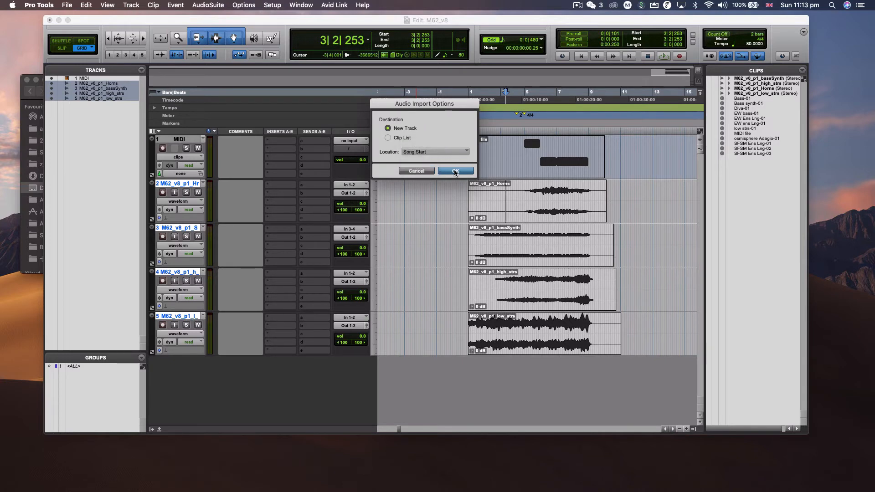
{"action": "left_click", "coordinate": [454, 171]}
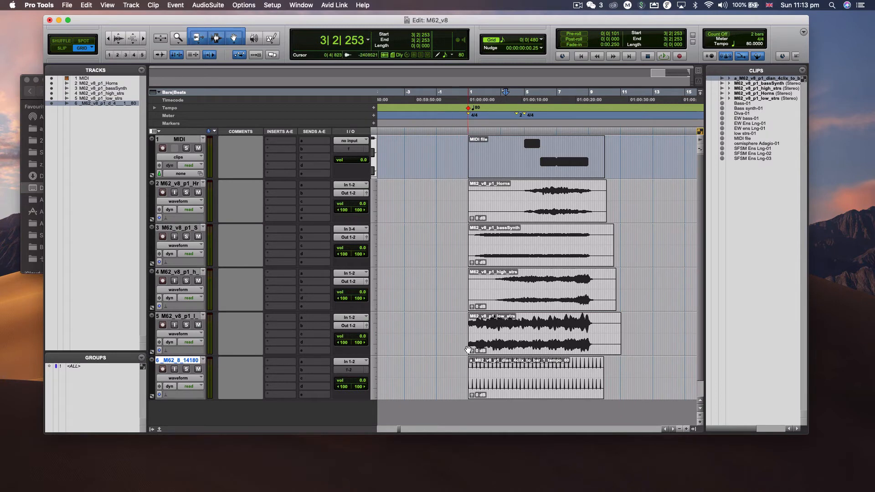
Locate 0|1|000 on the click track and move the click clip one bar earlier to start there.
{"action": "left_click", "coordinate": [462, 377]}
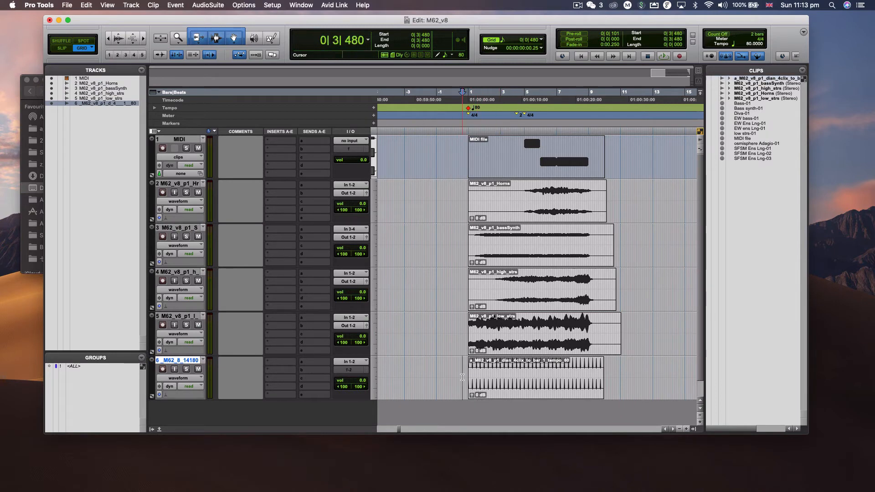
{"action": "key", "text": "super+bracketright"}
{"action": "key", "text": "super+bracketright"}
{"action": "scroll", "coordinate": [506, 377], "scroll_direction": "right", "scroll_amount": 5}
{"action": "scroll", "coordinate": [506, 377], "scroll_direction": "down", "scroll_amount": 1}
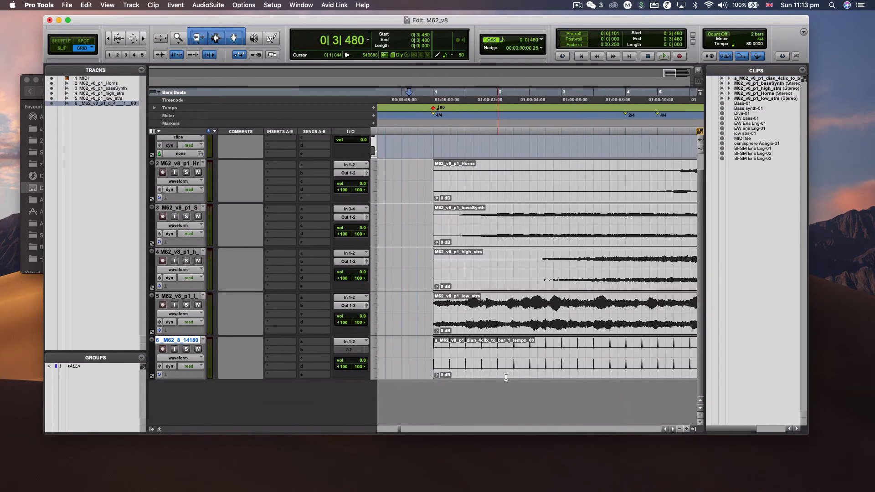
{"action": "left_click", "coordinate": [401, 353]}
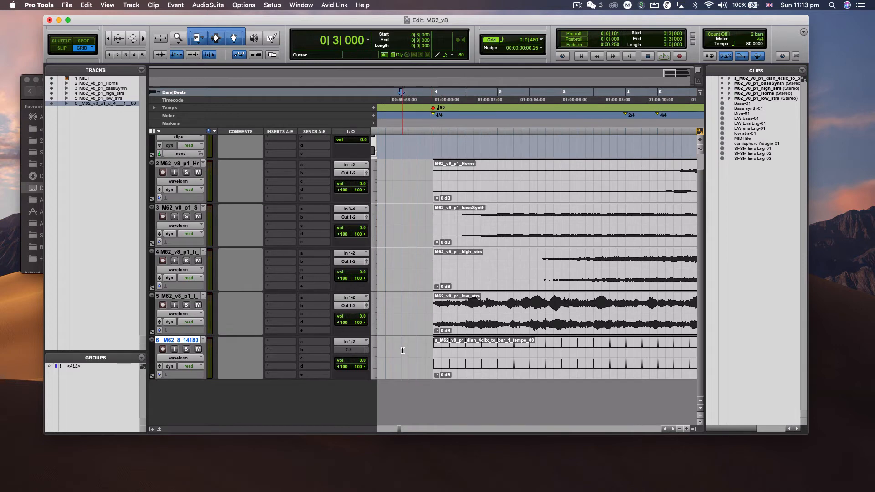
{"action": "scroll", "coordinate": [403, 353], "scroll_direction": "left", "scroll_amount": 1}
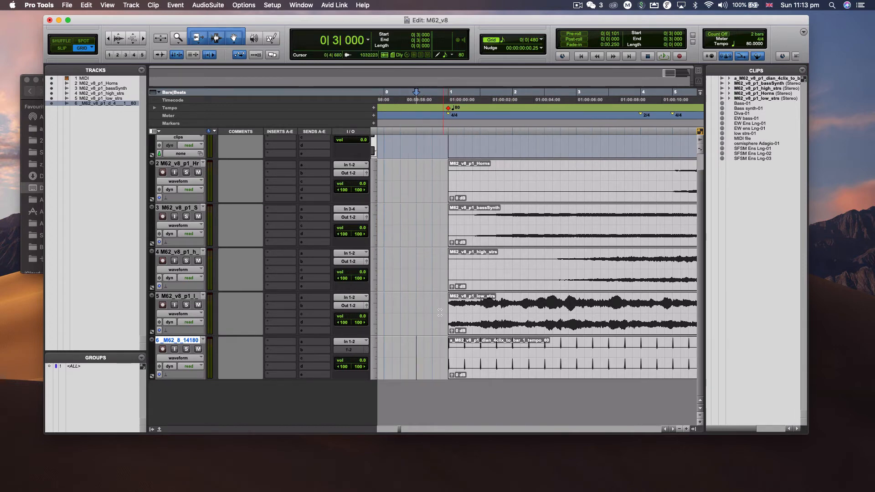
{"action": "left_click", "coordinate": [385, 344]}
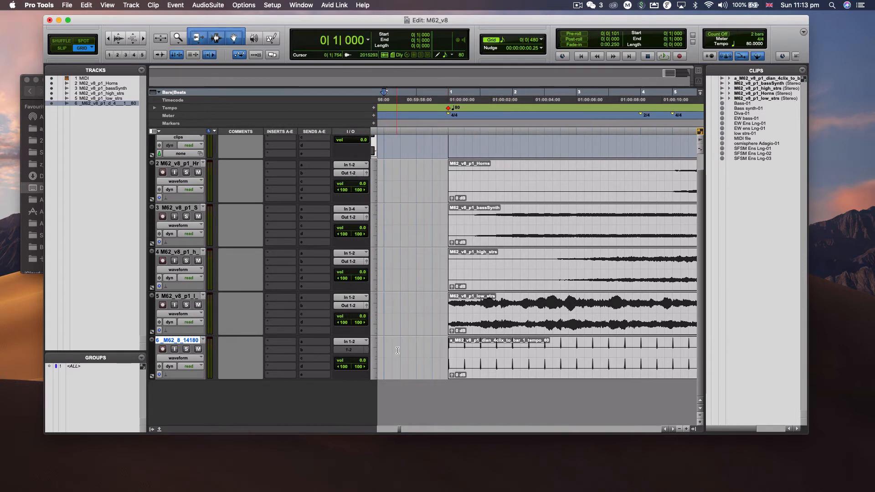
{"action": "scroll", "coordinate": [391, 346], "scroll_direction": "left", "scroll_amount": 1}
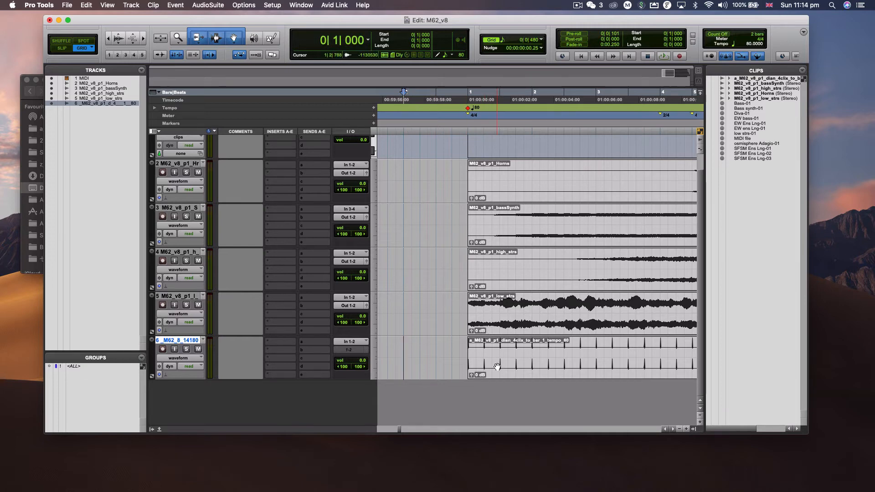
{"action": "left_click_drag", "start_coordinate": [498, 367], "coordinate": [433, 371]}
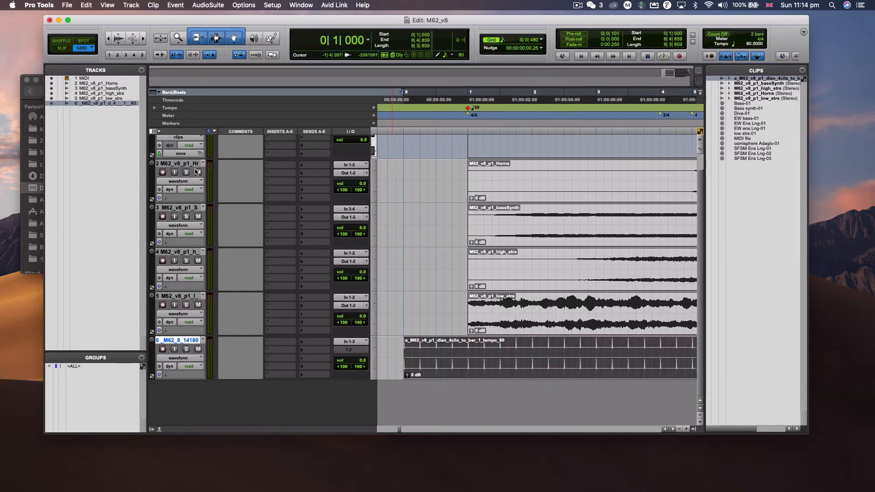
Shift the click clip off the grid to 0|1|273 in Slip mode, and snap it back to 0|1|000 in Grid mode.
{"action": "left_click", "coordinate": [62, 49]}
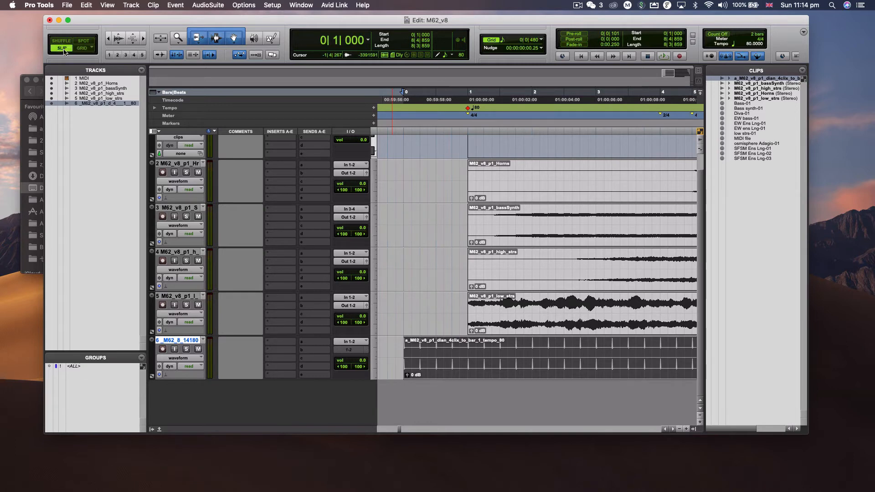
{"action": "left_click", "coordinate": [84, 49]}
{"action": "mouse_move", "coordinate": [435, 368]}
{"action": "left_mouse_down"}
{"action": "mouse_move", "coordinate": [425, 367]}
{"action": "mouse_move", "coordinate": [465, 370]}
{"action": "mouse_move", "coordinate": [438, 368]}
{"action": "left_mouse_up"}
{"action": "left_click", "coordinate": [82, 47]}
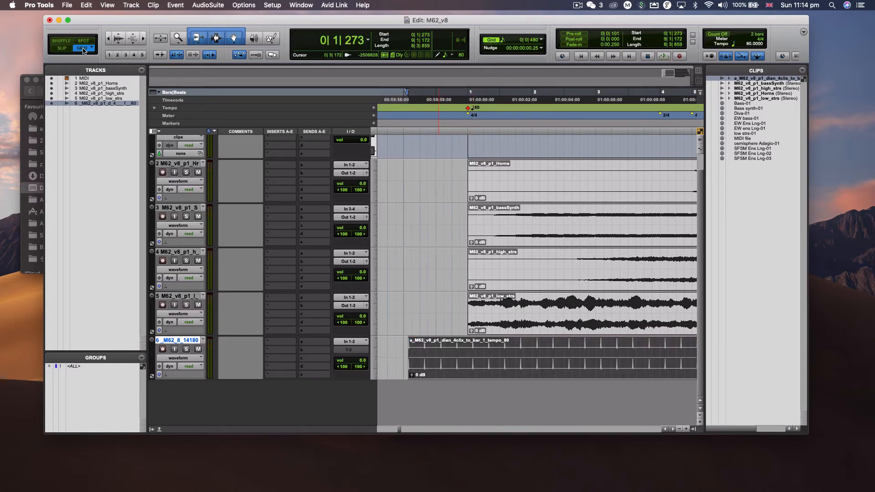
{"action": "left_click", "coordinate": [430, 369]}
{"action": "mouse_move", "coordinate": [430, 370]}
{"action": "left_mouse_down"}
{"action": "mouse_move", "coordinate": [410, 369]}
{"action": "mouse_move", "coordinate": [425, 369]}
{"action": "left_mouse_up"}
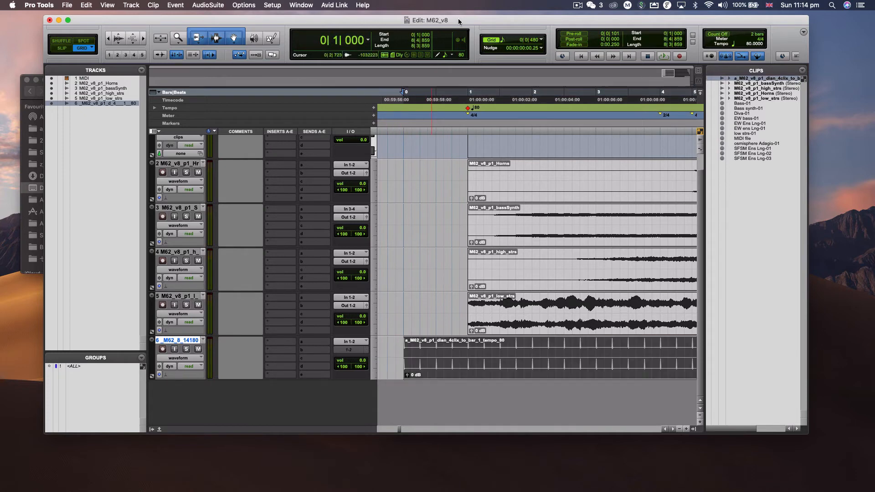
Set the grid value to a 1/4 note.
{"action": "left_click", "coordinate": [452, 56]}
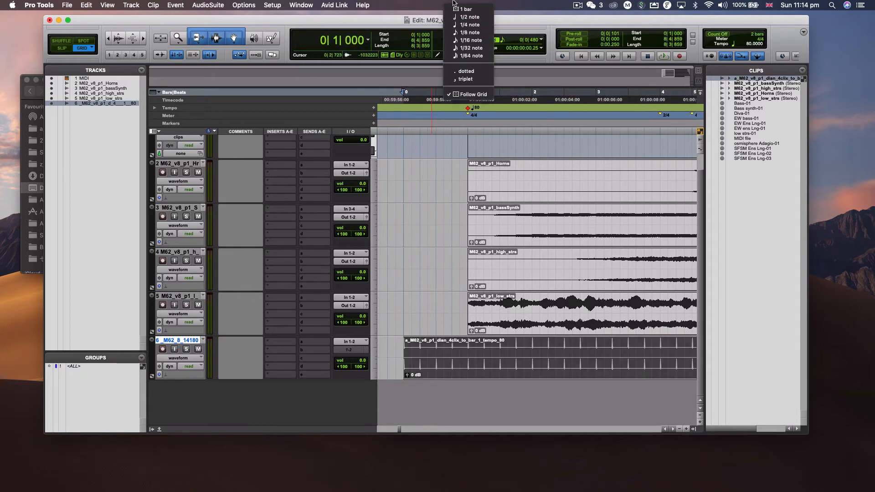
{"action": "left_click", "coordinate": [458, 26]}
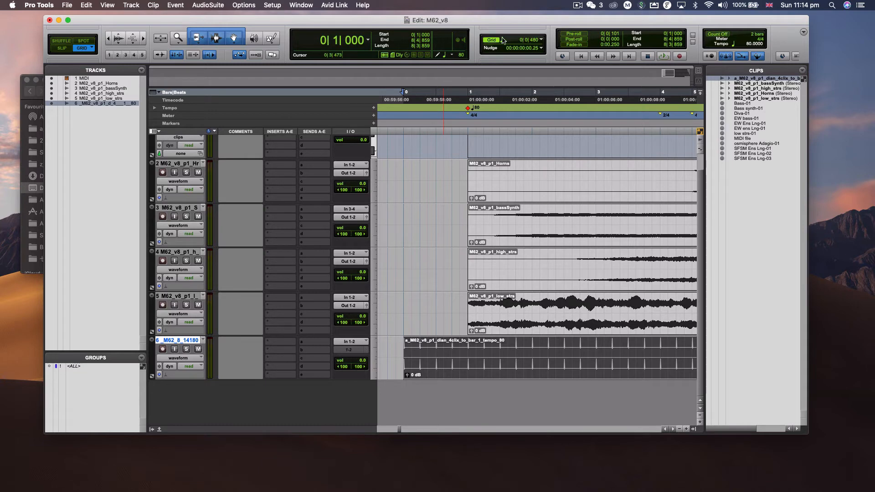
{"action": "left_click", "coordinate": [541, 41]}
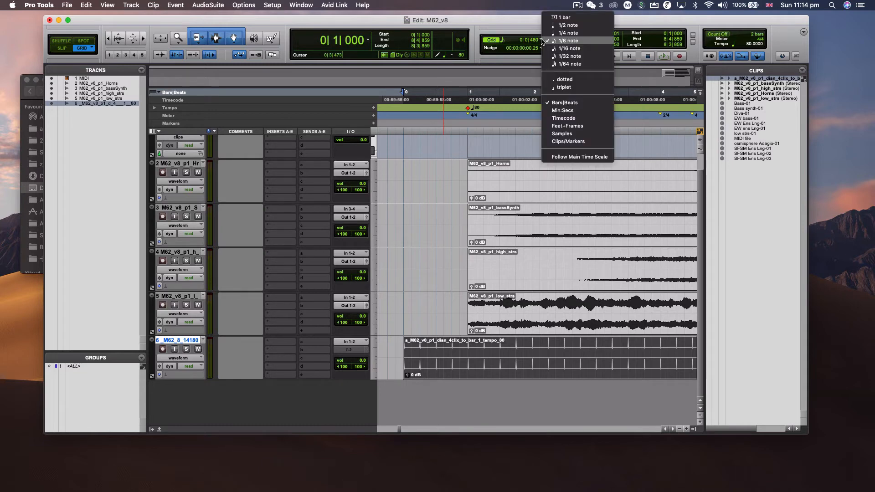
{"action": "left_click", "coordinate": [565, 33]}
Test the quarter-note grid by placing the cursor on beats 2 to 4 of bar 0 and at -1|1|000, and try shifting the click clip earlier.
{"action": "left_click", "coordinate": [419, 174]}
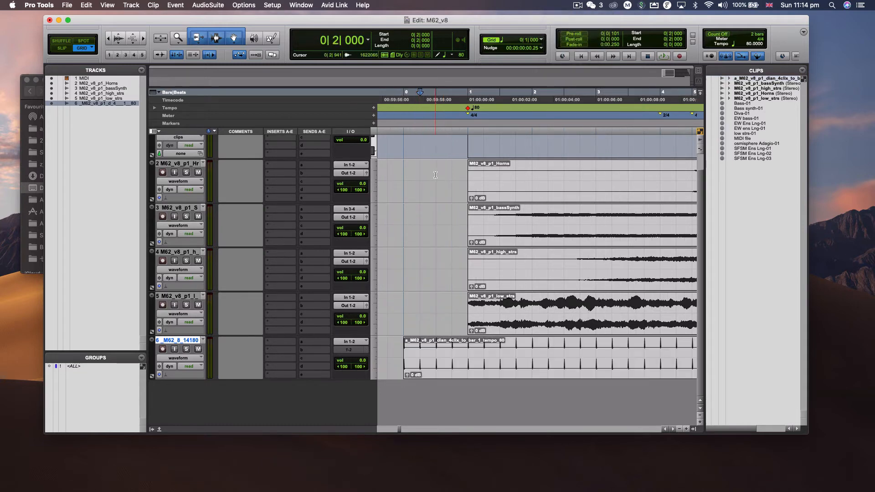
{"action": "left_click", "coordinate": [435, 173]}
{"action": "left_click", "coordinate": [452, 174]}
{"action": "key", "text": "r"}
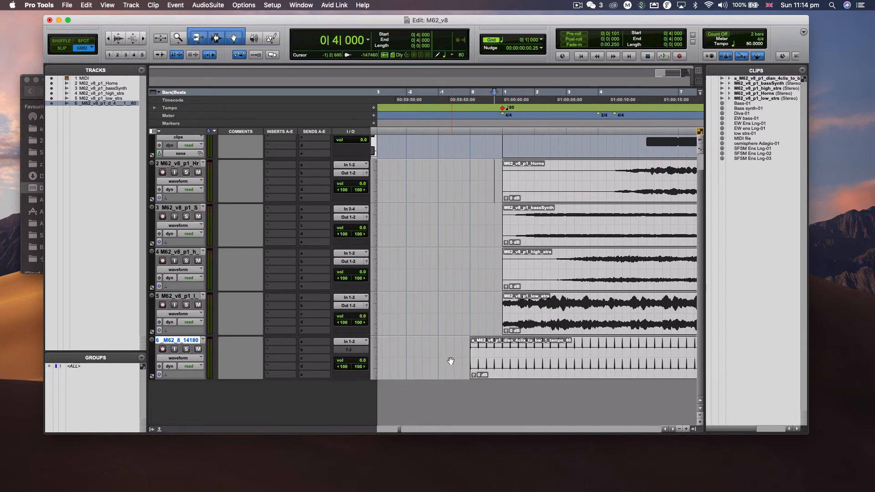
{"action": "left_click", "coordinate": [439, 357]}
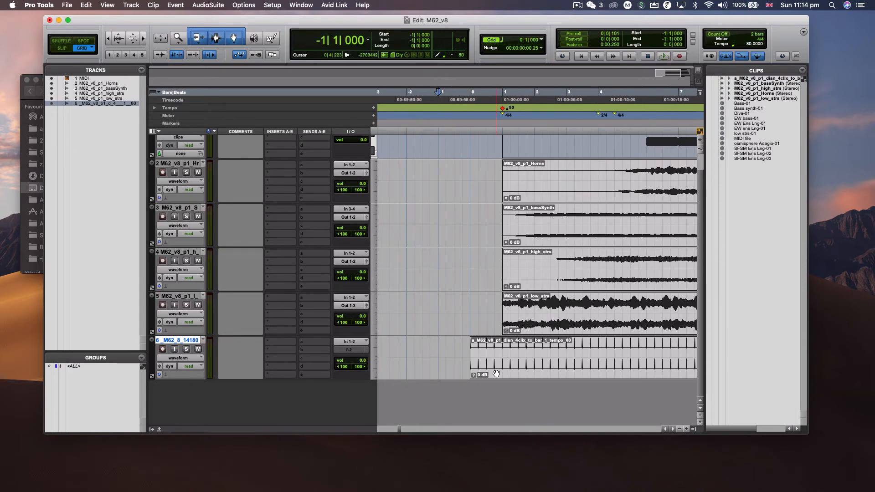
{"action": "mouse_move", "coordinate": [496, 373]}
{"action": "left_mouse_down"}
{"action": "mouse_move", "coordinate": [463, 373]}
{"action": "mouse_move", "coordinate": [481, 371]}
{"action": "left_mouse_up"}
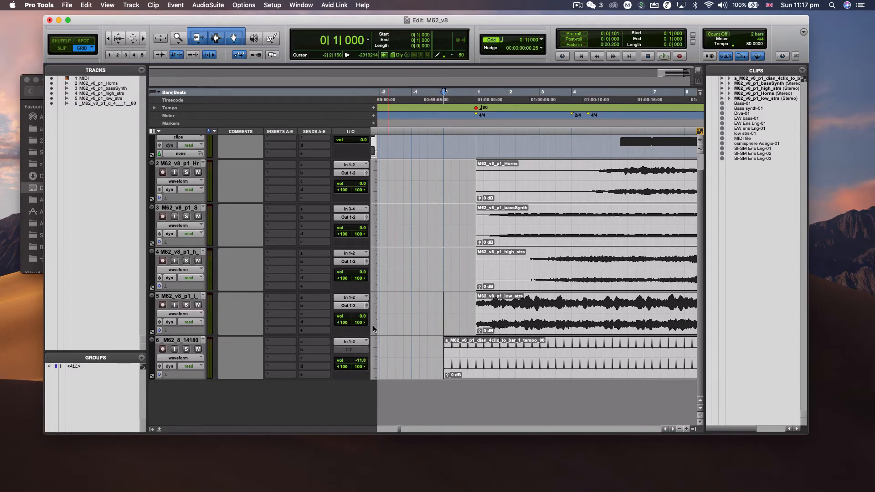
Route the click track's output to Out 1-2 (Stereo).
{"action": "left_click", "coordinate": [341, 351]}
{"action": "mouse_move", "coordinate": [346, 351]}
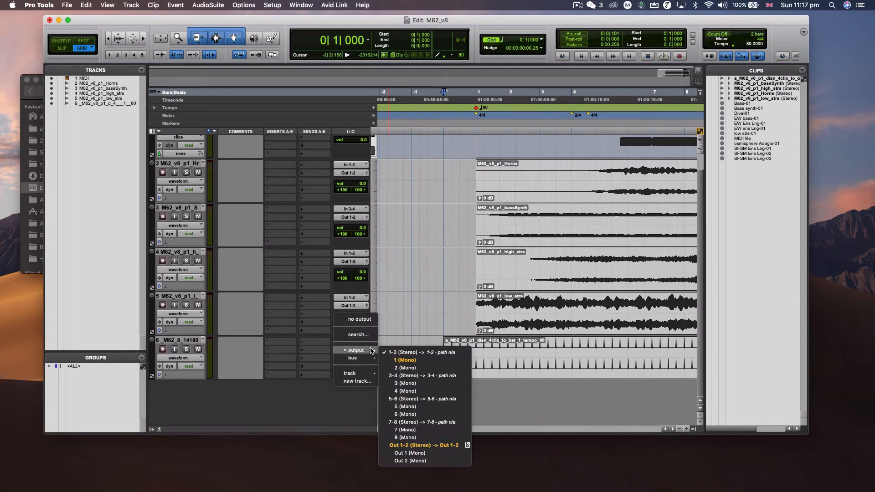
{"action": "left_click", "coordinate": [416, 445]}
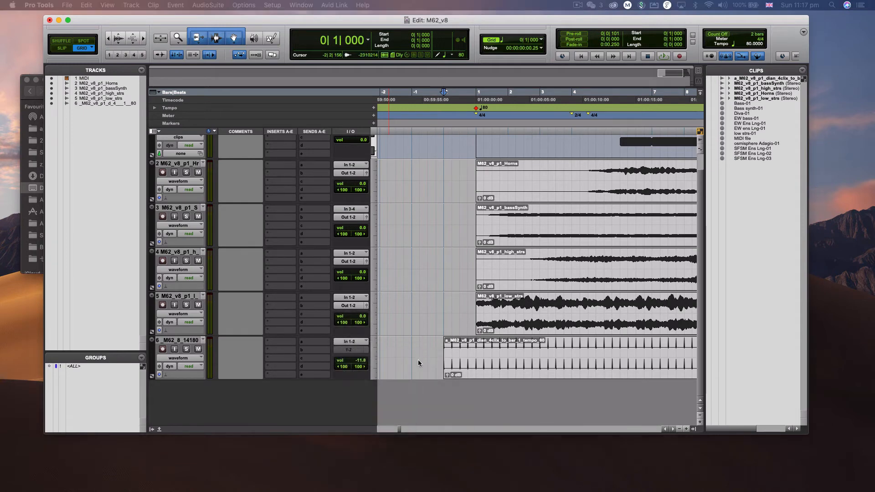
Place the edit cursor at -1|1|000, one bar before the click clip starts.
{"action": "scroll", "coordinate": [459, 322], "scroll_direction": "right", "scroll_amount": 3}
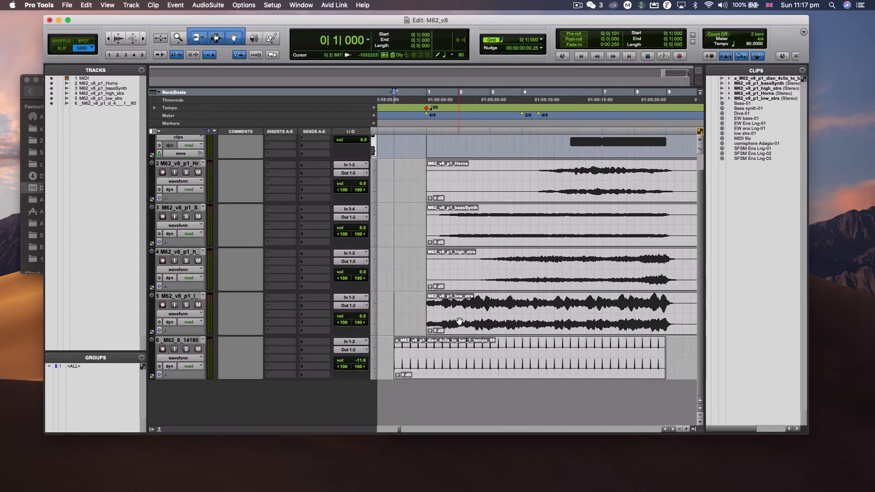
{"action": "key", "text": "super+bracketleft"}
{"action": "left_click", "coordinate": [448, 300]}
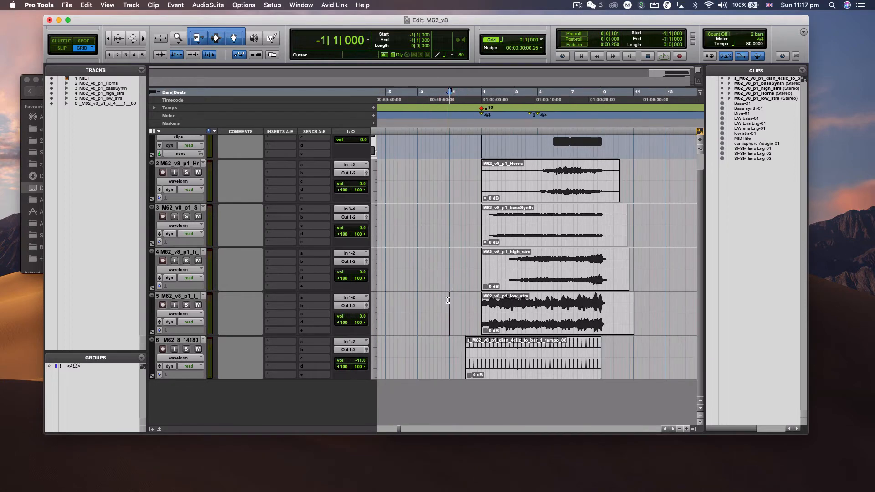
{"action": "key", "text": "super+bracketright"}
{"action": "key", "text": "super+bracketright"}
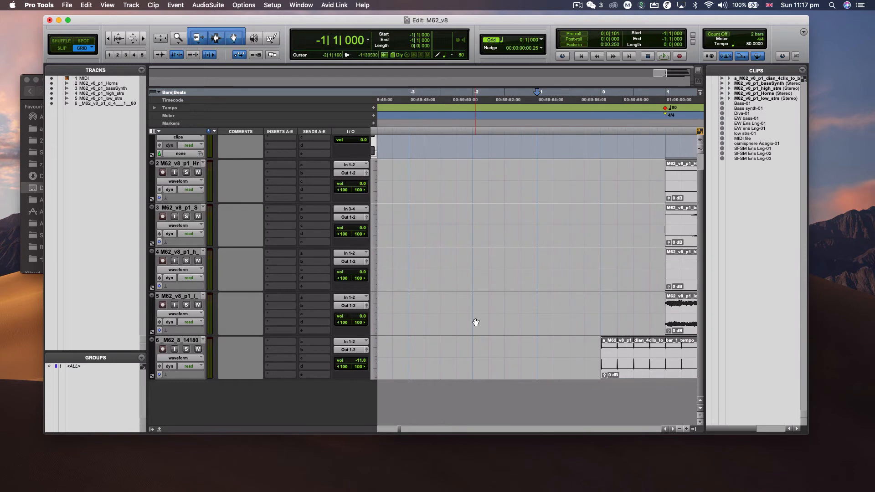
Create a click track and open its Click II plug-in window.
{"action": "key", "text": "super+bracketleft"}
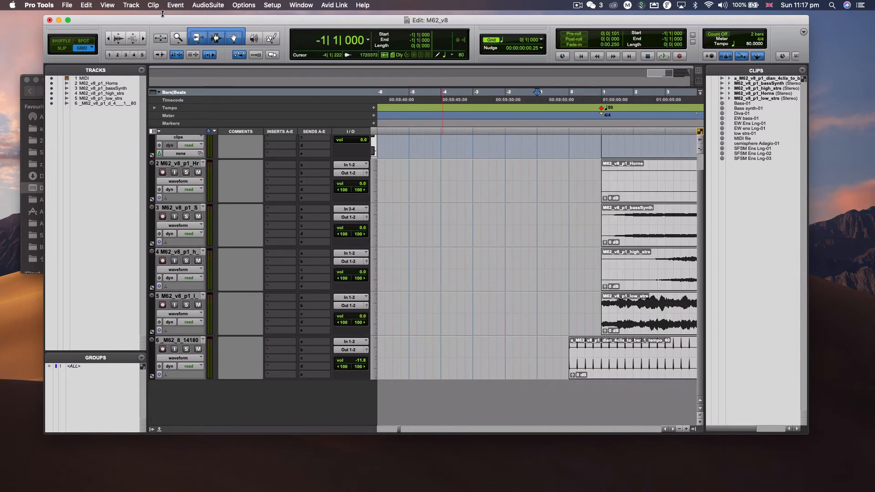
{"action": "left_click", "coordinate": [130, 5]}
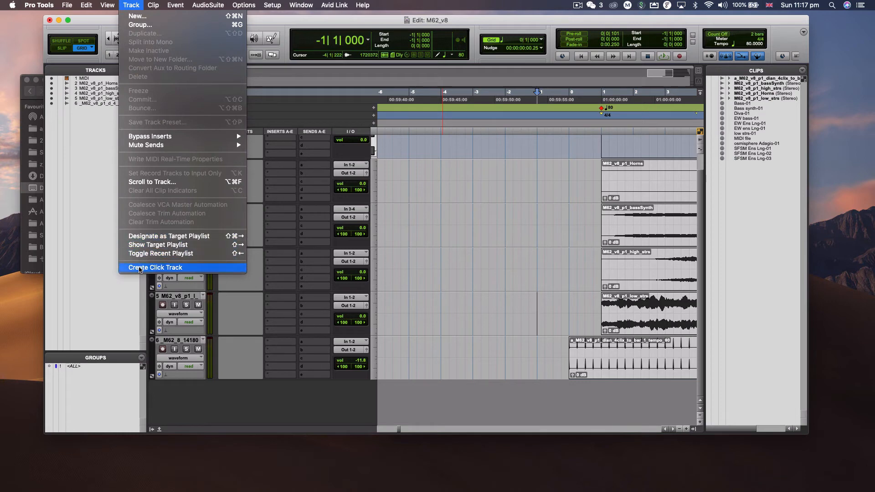
{"action": "left_click", "coordinate": [153, 267]}
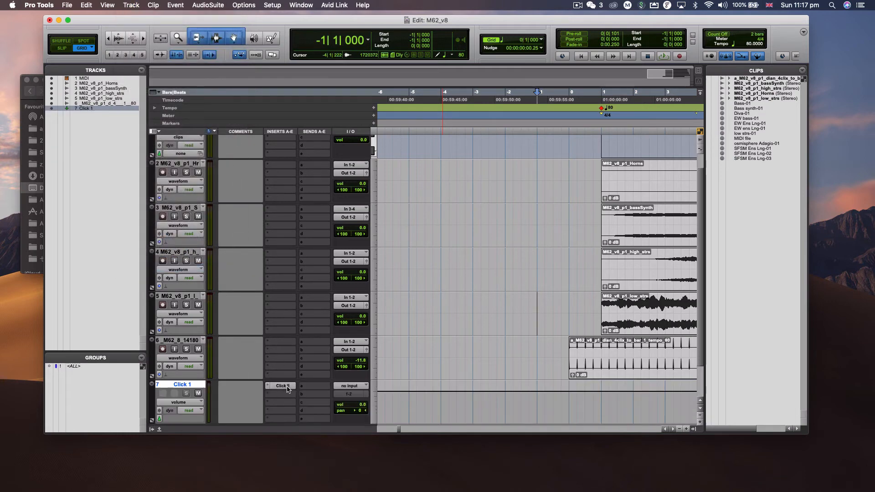
{"action": "left_click", "coordinate": [281, 386]}
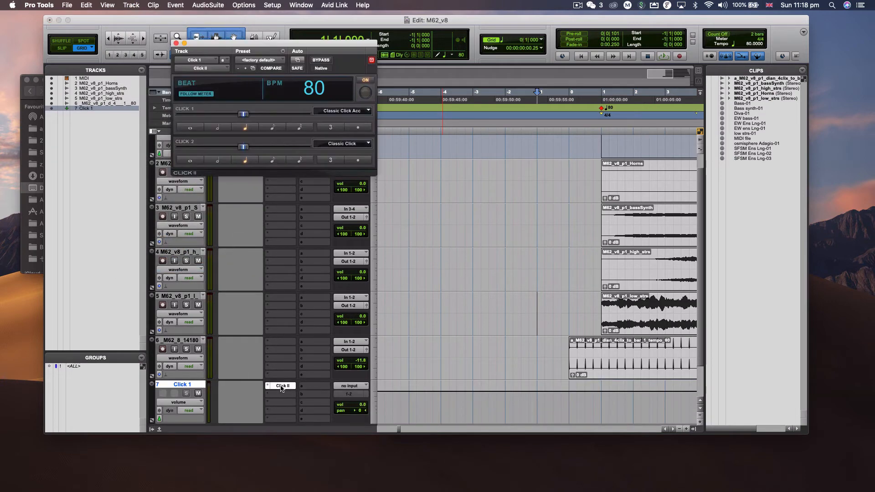
{"action": "left_click_drag", "start_coordinate": [260, 45], "coordinate": [285, 72]}
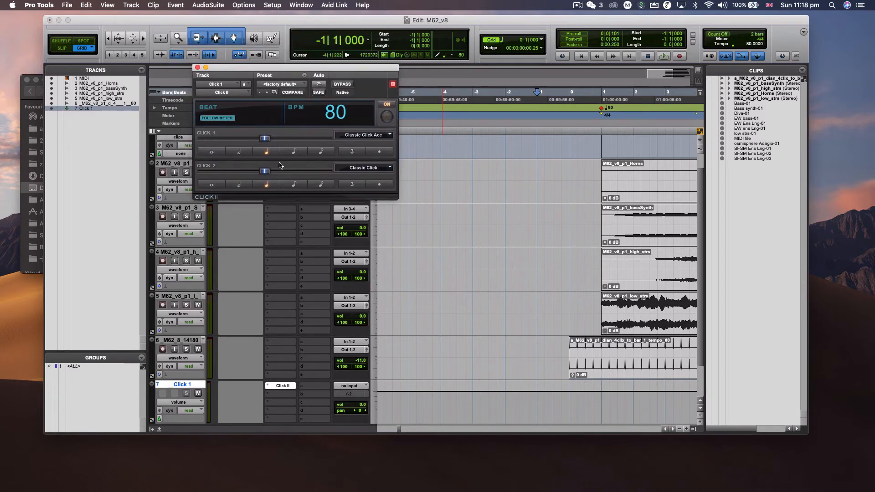
Set both the Click 1 and Click 2 sounds to UREI Click and close the plug-in window.
{"action": "left_click", "coordinate": [357, 134]}
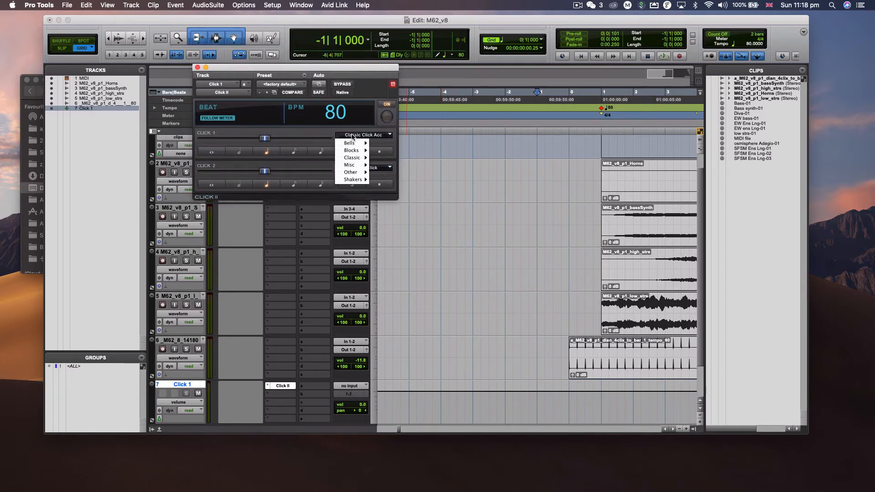
{"action": "mouse_move", "coordinate": [353, 158]}
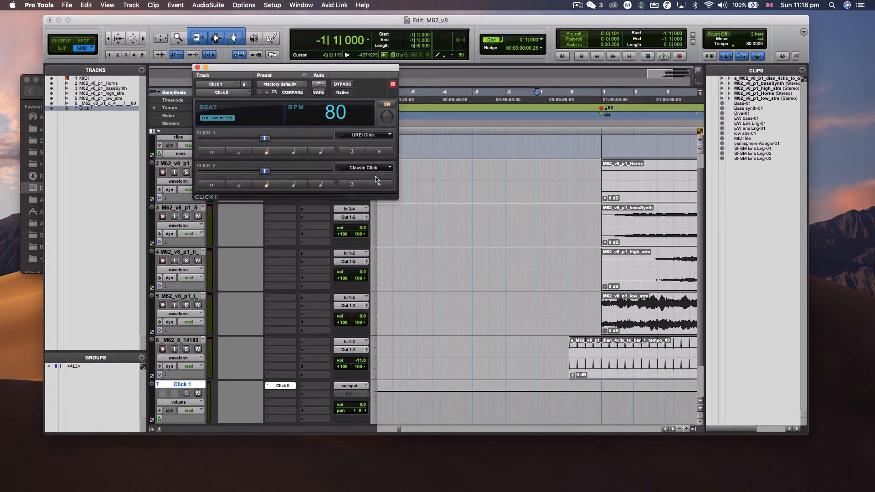
{"action": "left_click", "coordinate": [385, 203]}
{"action": "left_click", "coordinate": [355, 171]}
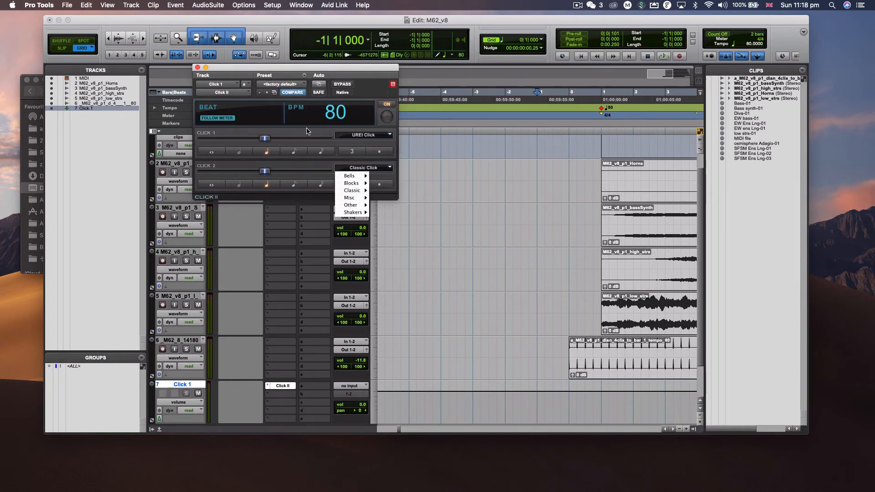
{"action": "left_click", "coordinate": [343, 168]}
{"action": "left_click", "coordinate": [343, 169]}
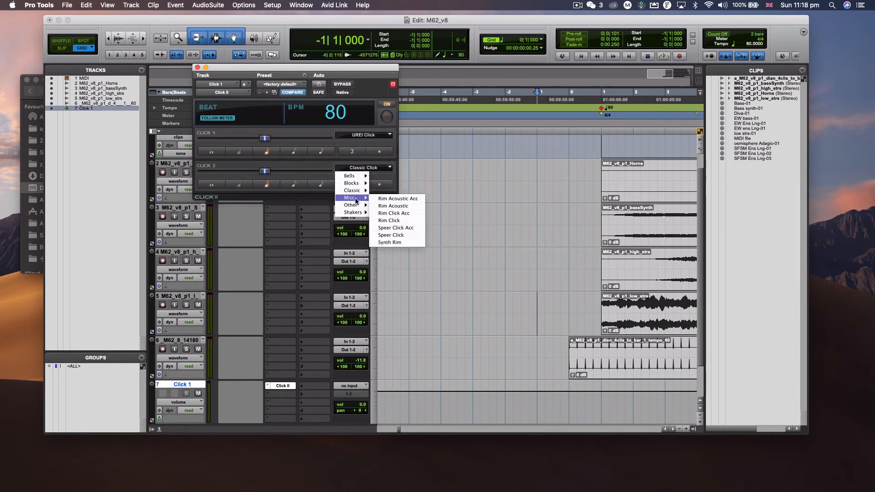
{"action": "mouse_move", "coordinate": [356, 193]}
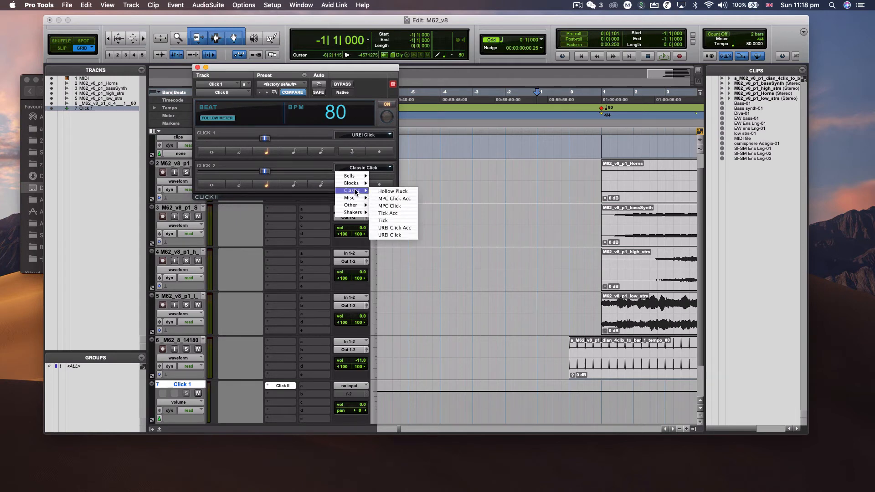
{"action": "left_click", "coordinate": [391, 234]}
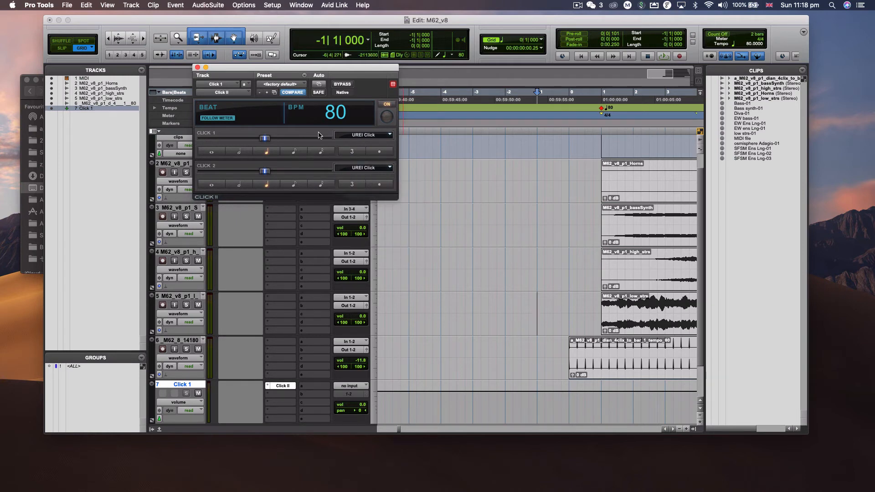
{"action": "left_click", "coordinate": [197, 67]}
Delete the newly created Click 1 track below the imported click audio track.
{"action": "key", "text": "r"}
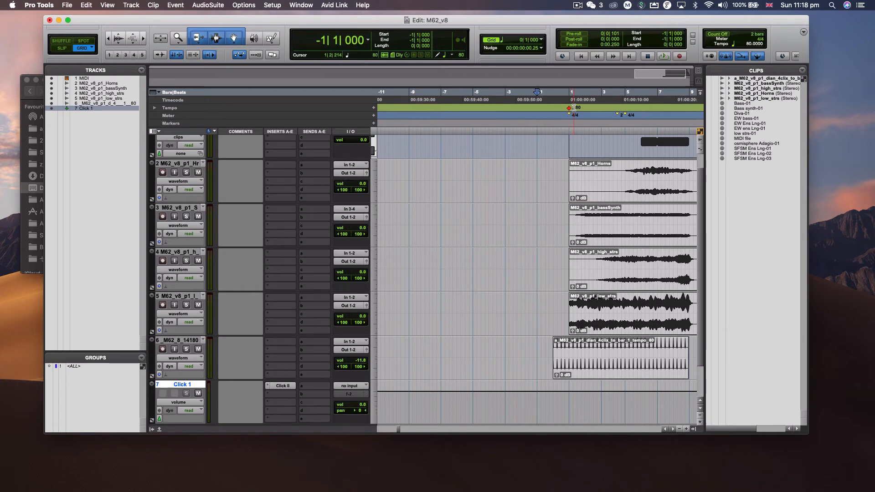
{"action": "scroll", "coordinate": [594, 303], "scroll_direction": "down", "scroll_amount": 1}
{"action": "scroll", "coordinate": [593, 303], "scroll_direction": "right", "scroll_amount": 3}
{"action": "scroll", "coordinate": [593, 306], "scroll_direction": "right", "scroll_amount": 1}
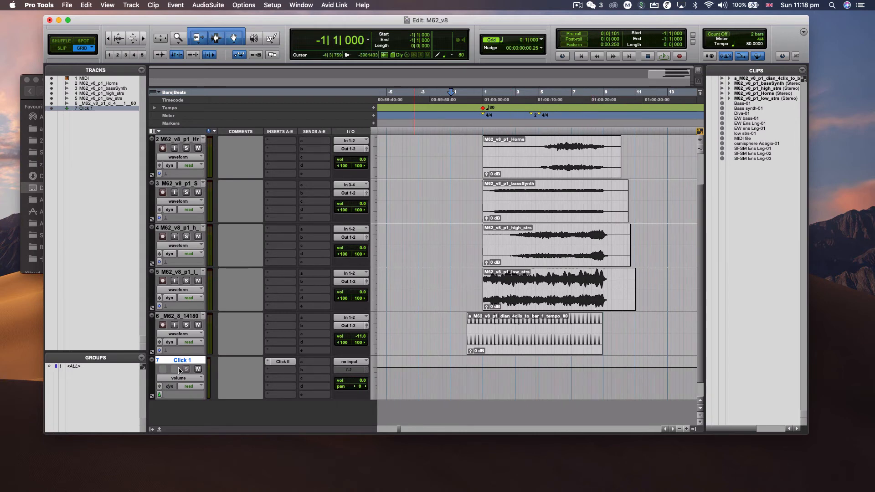
{"action": "right_click", "coordinate": [181, 361]}
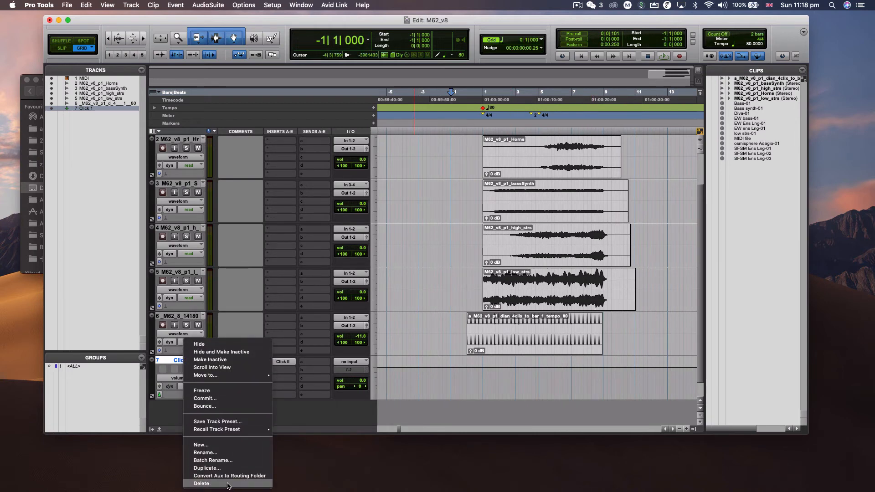
{"action": "left_click", "coordinate": [227, 484]}
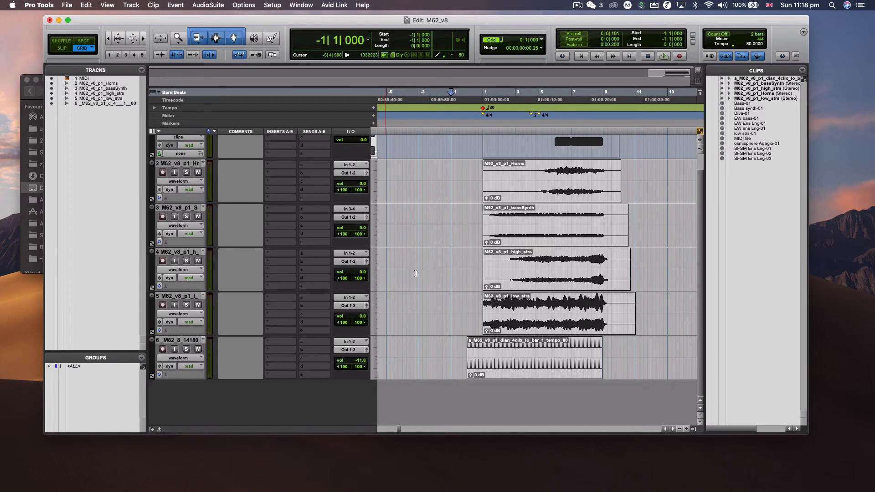
Place the edit cursor at 0|1|000, where the click clip starts.
{"action": "left_click", "coordinate": [466, 312]}
{"action": "key", "text": "super+bracketright"}
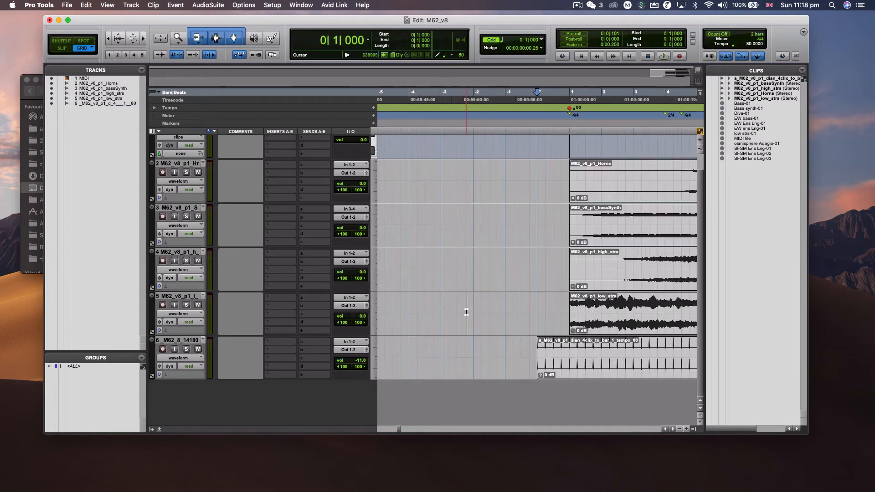
{"action": "key", "text": "super+bracketleft"}
{"action": "key", "text": "super+bracketleft"}
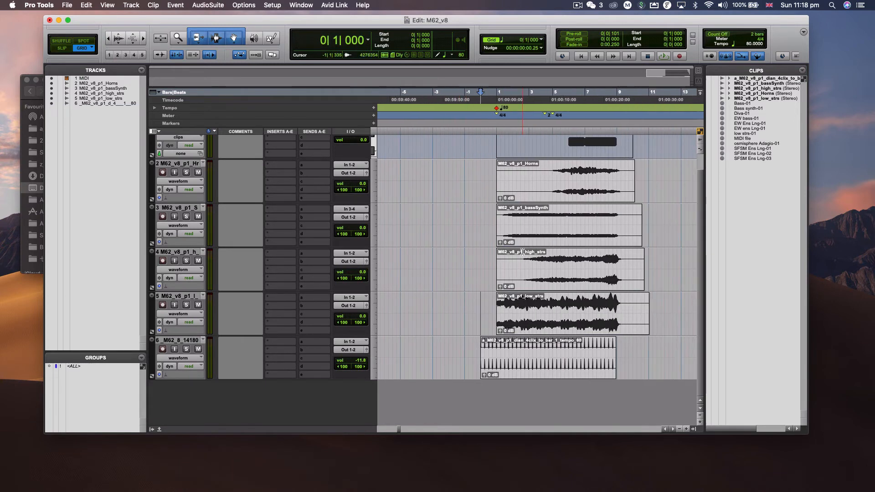
{"action": "scroll", "coordinate": [478, 191], "scroll_direction": "left", "scroll_amount": 2}
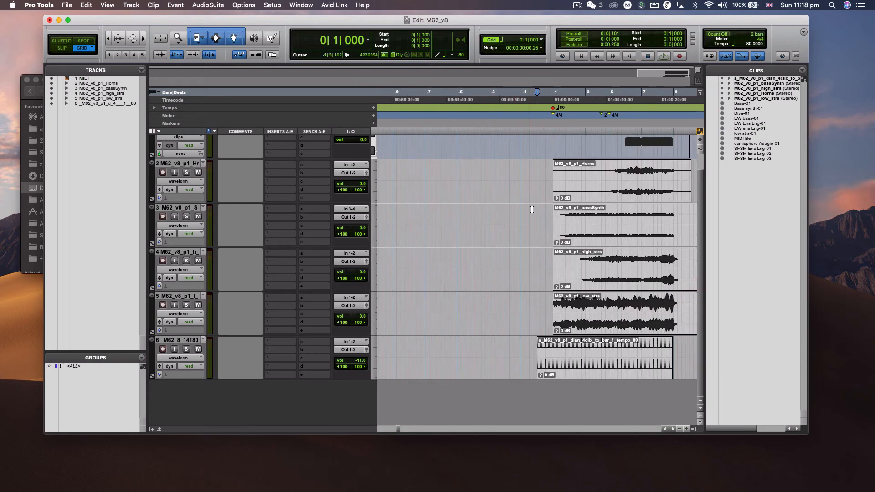
{"action": "scroll", "coordinate": [531, 210], "scroll_direction": "right", "scroll_amount": 5}
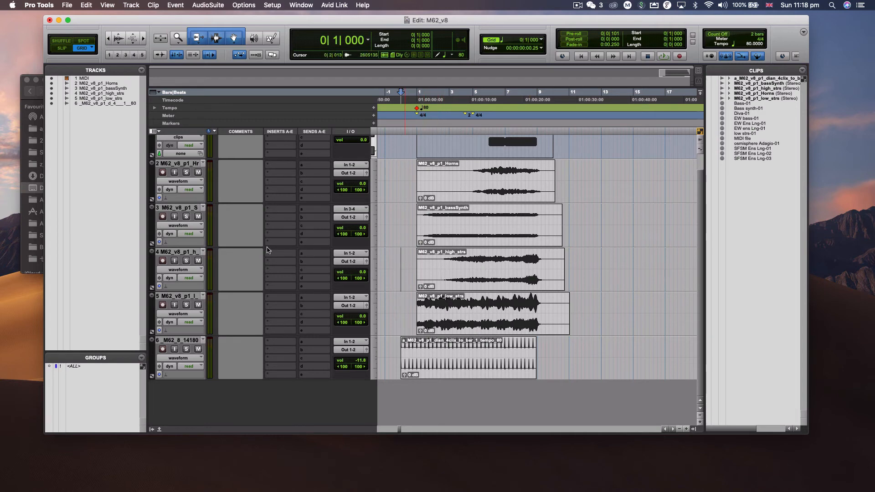
Mute the high strings track and place the edit cursor at -2|2|000, ahead of the click clip.
{"action": "left_click", "coordinate": [198, 262]}
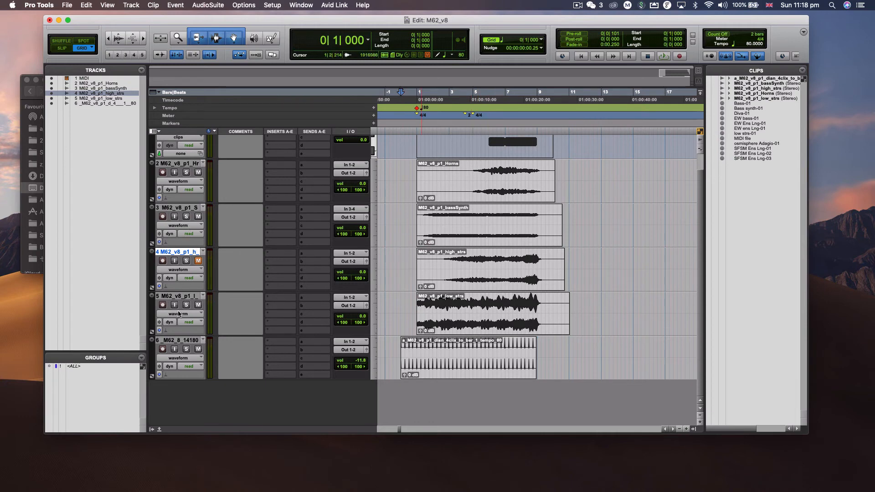
{"action": "key", "text": "r"}
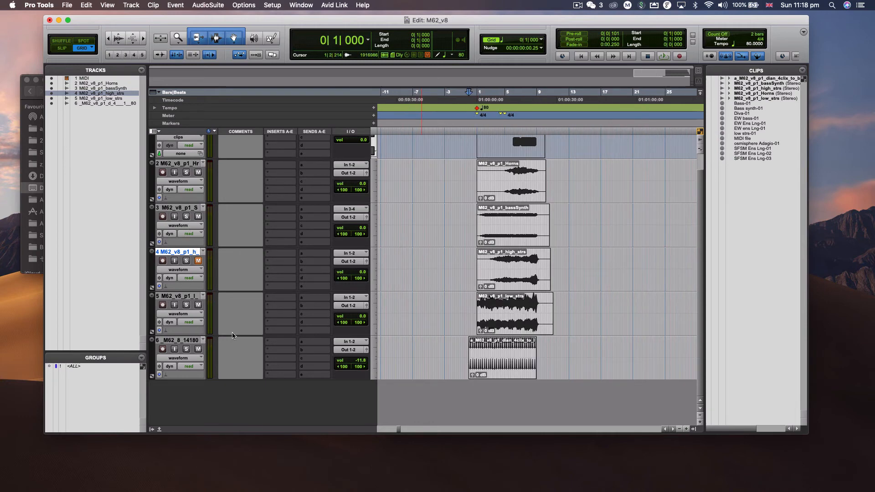
{"action": "left_click", "coordinate": [455, 358]}
{"action": "key", "text": "t"}
{"action": "scroll", "coordinate": [524, 195], "scroll_direction": "right", "scroll_amount": 5}
{"action": "scroll", "coordinate": [524, 195], "scroll_direction": "up", "scroll_amount": 1}
{"action": "scroll", "coordinate": [524, 196], "scroll_direction": "down", "scroll_amount": 1}
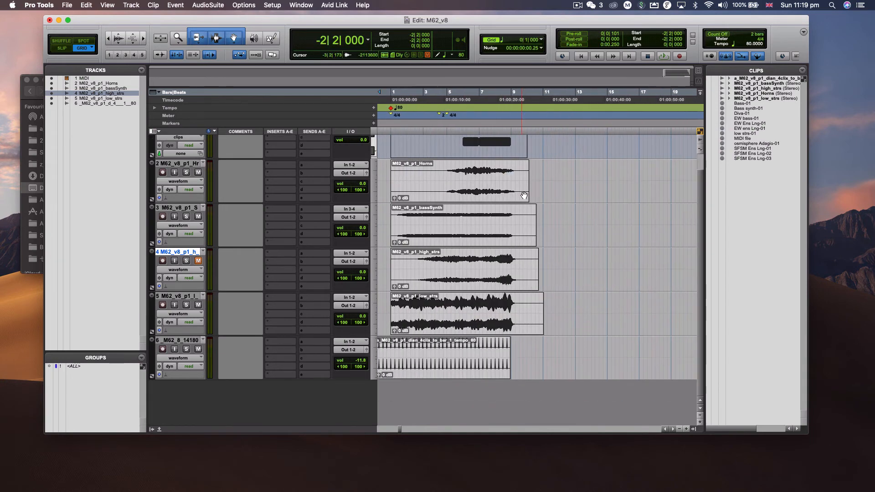
{"action": "scroll", "coordinate": [524, 195], "scroll_direction": "left", "scroll_amount": 4}
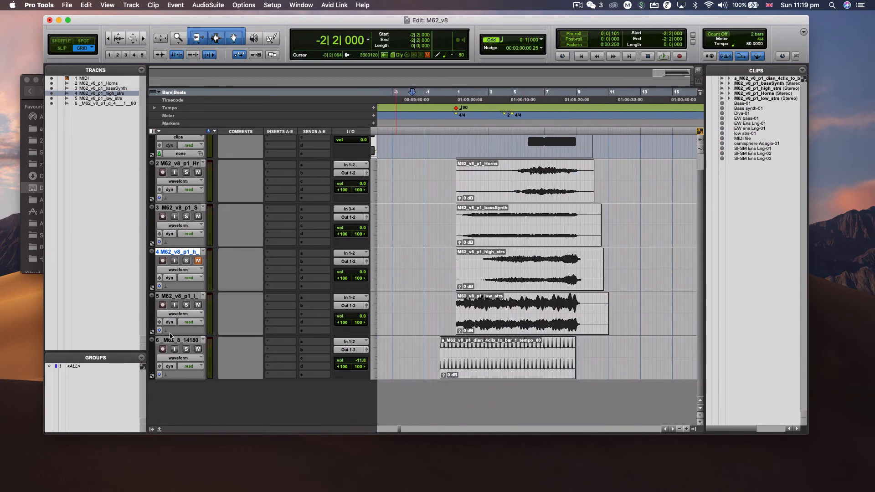
Move the imported click audio track directly below the MIDI track and colour it blue.
{"action": "left_click_drag", "start_coordinate": [191, 340], "coordinate": [197, 159]}
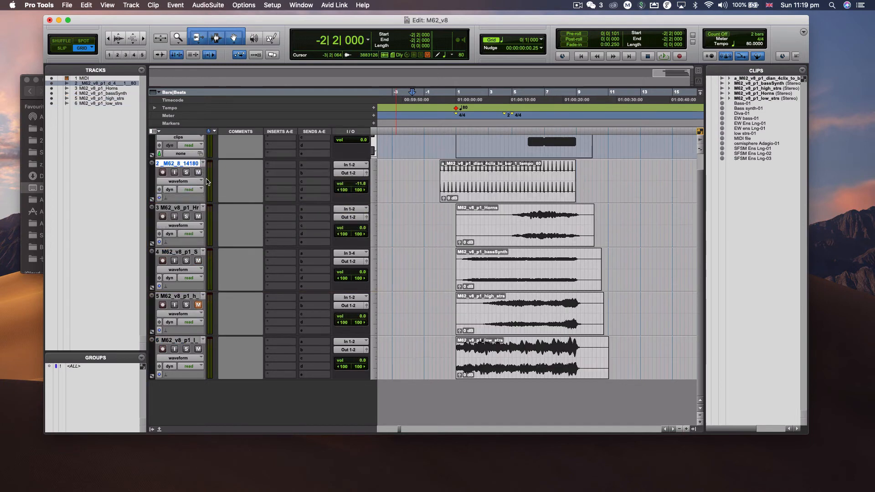
{"action": "scroll", "coordinate": [146, 193], "scroll_direction": "up", "scroll_amount": 1}
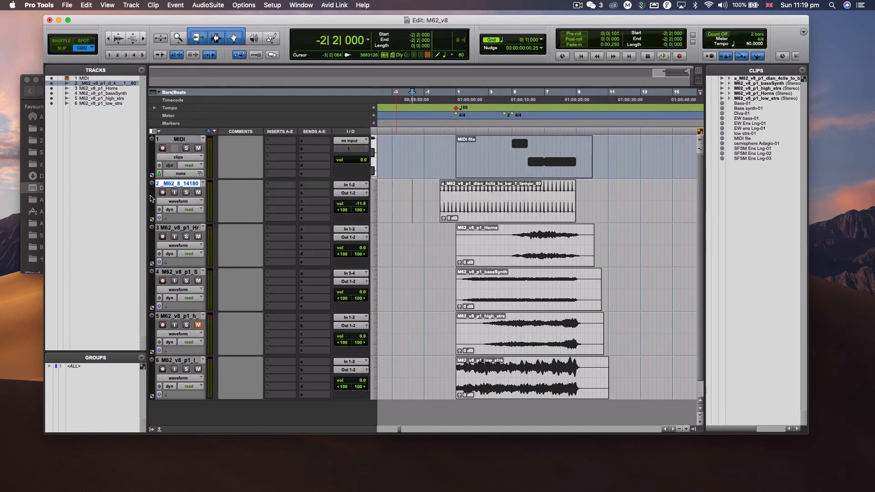
{"action": "key", "text": "super+Tab"}
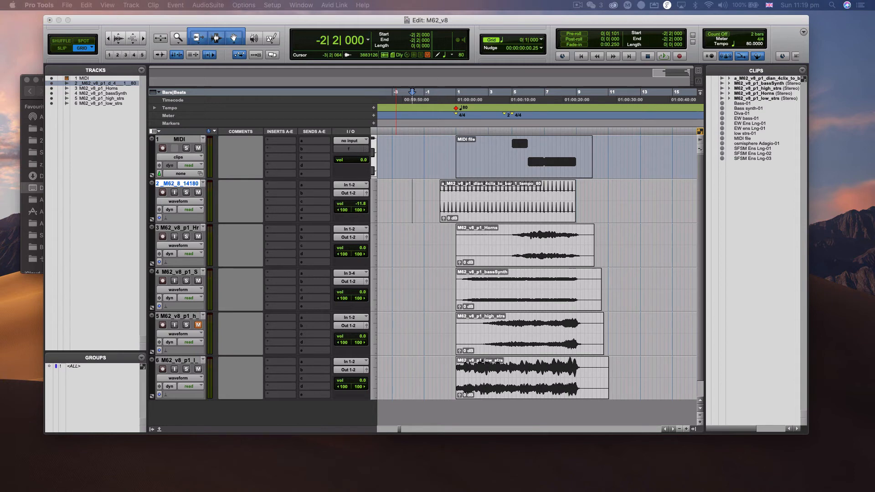
{"action": "left_click_drag", "start_coordinate": [275, 78], "coordinate": [424, 116]}
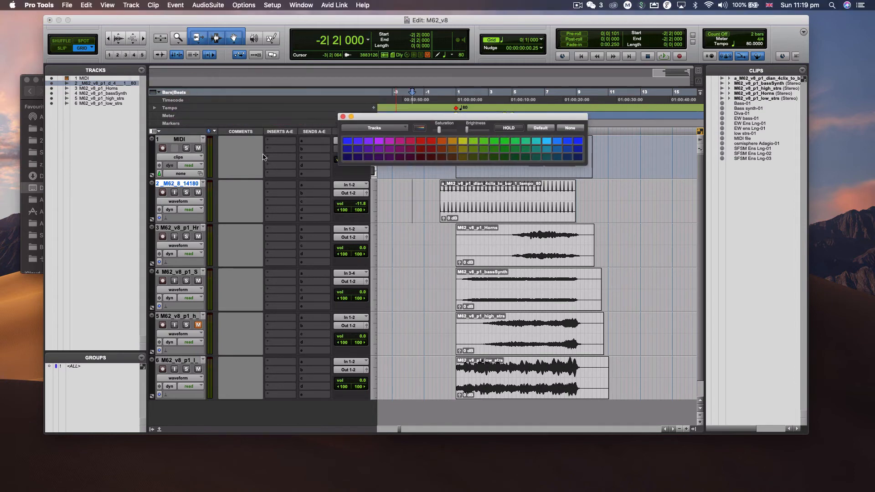
{"action": "left_click", "coordinate": [345, 142]}
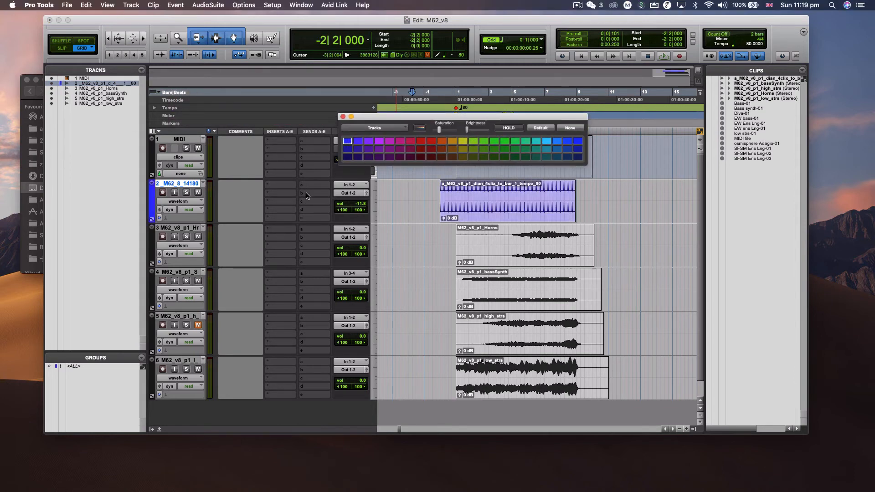
Colour the four stem tracks, from Horns to low_strs, olive yellow and close the colour palette.
{"action": "left_click", "coordinate": [186, 229]}
{"action": "left_click", "coordinate": [173, 361], "text": "shift"}
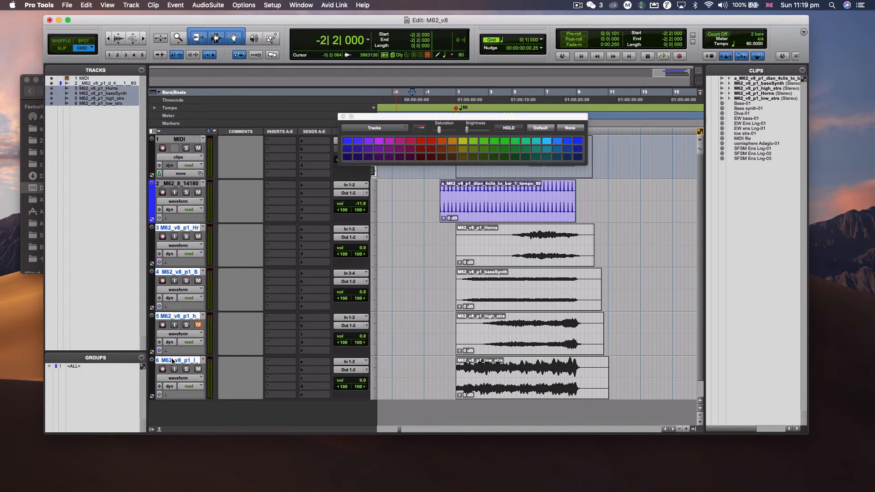
{"action": "left_click", "coordinate": [464, 146]}
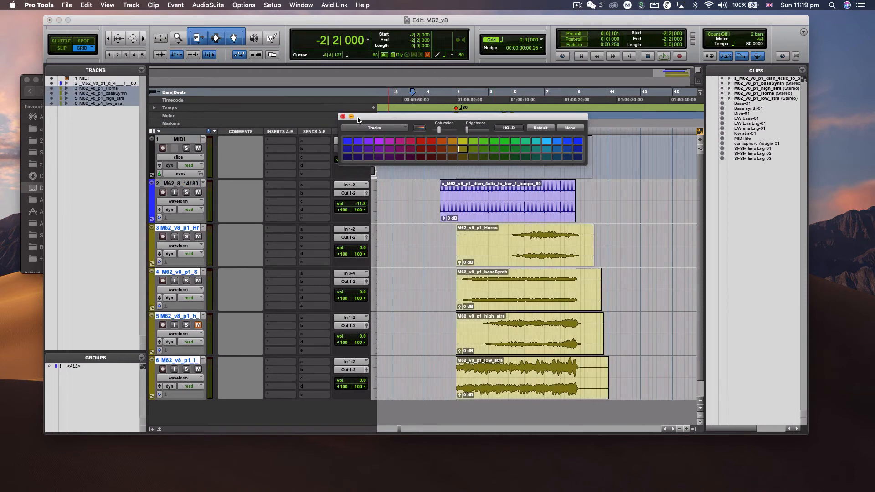
{"action": "left_click", "coordinate": [343, 116]}
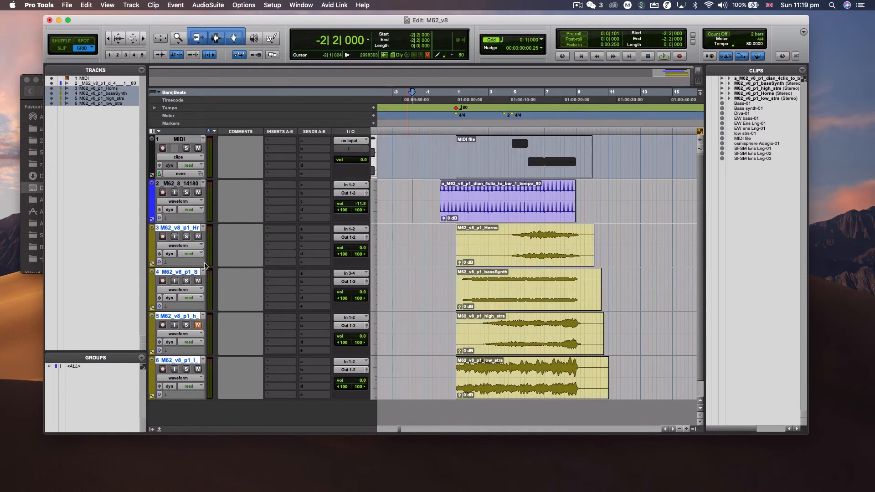
Group the four selected stem tracks as a Mix/Edit group named stems.
{"action": "left_click", "coordinate": [131, 5]}
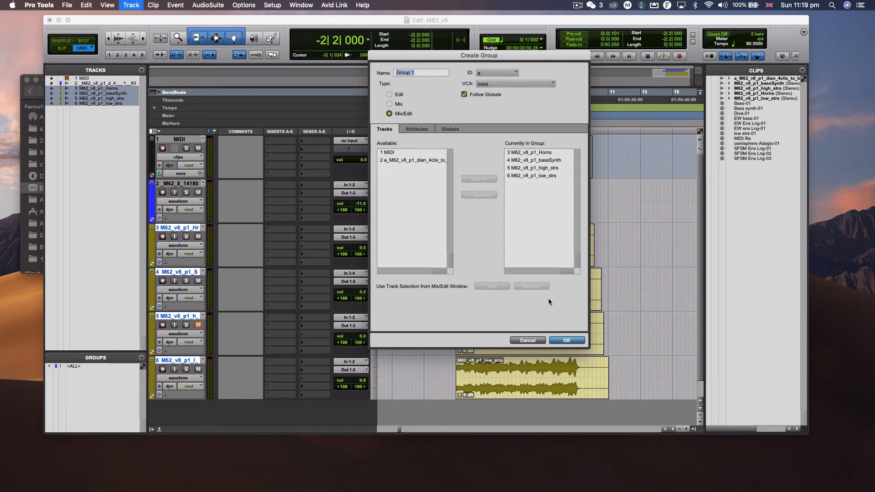
{"action": "type", "text": "stems"}
{"action": "left_click", "coordinate": [566, 340]}
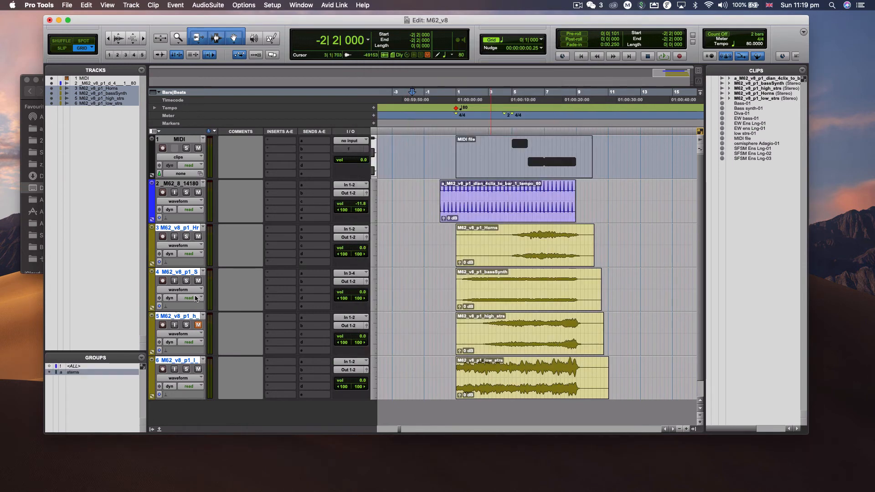
Unmute the high strings track and test the stems group by toggling mute and solo from the Horns track.
{"action": "left_click", "coordinate": [198, 325]}
{"action": "left_click", "coordinate": [198, 236]}
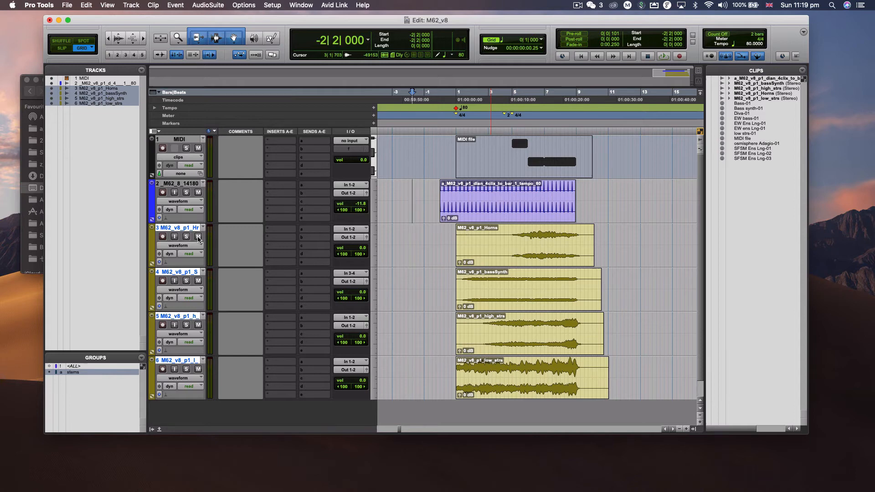
{"action": "left_click", "coordinate": [198, 238]}
{"action": "left_click", "coordinate": [199, 238]}
{"action": "left_click", "coordinate": [185, 237]}
{"action": "left_click", "coordinate": [186, 237]}
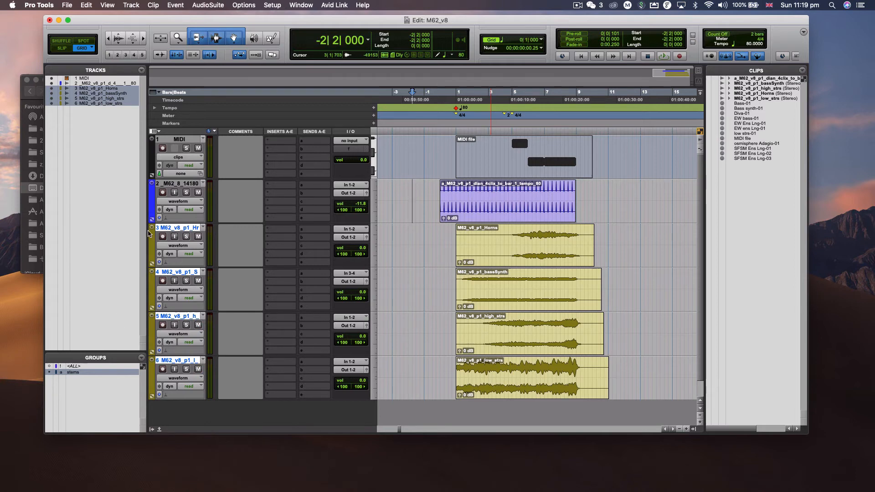
Disable the stems group and test the solo control on the Horns track alone.
{"action": "left_click", "coordinate": [71, 373]}
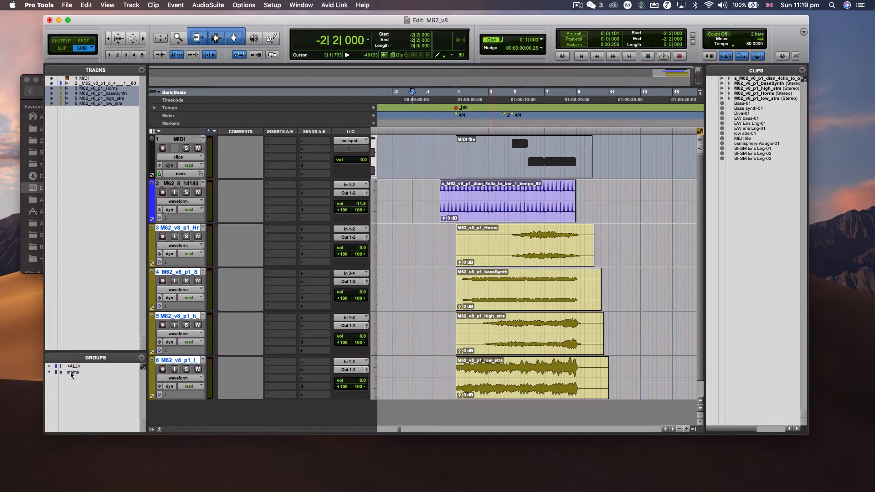
{"action": "left_click", "coordinate": [186, 238]}
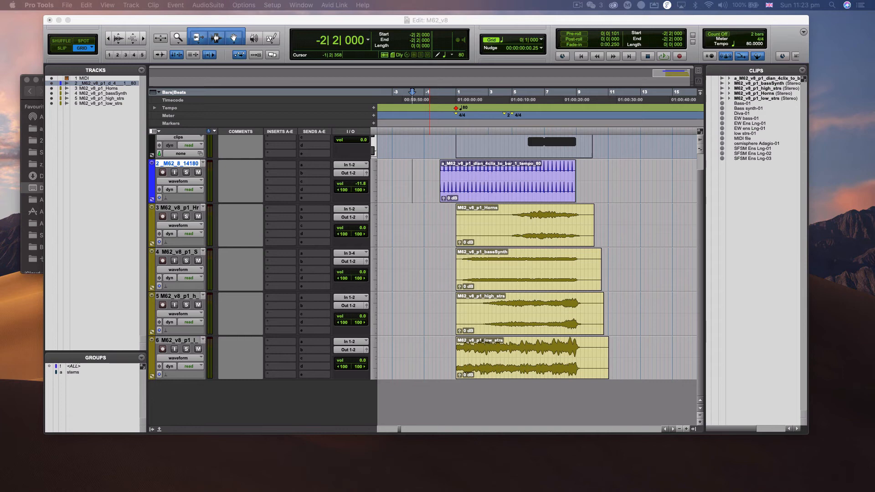
Create one new mono audio track and place it below the low strings stem at the end of the track list.
{"action": "left_click", "coordinate": [216, 406]}
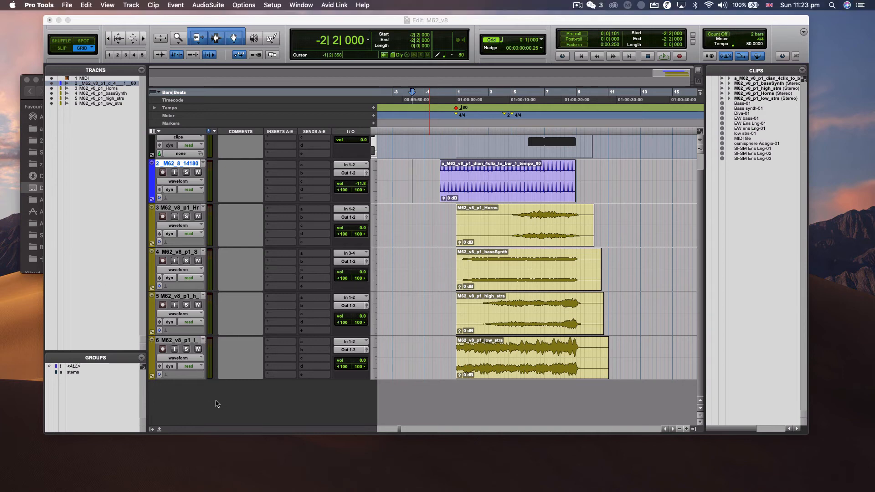
{"action": "left_click", "coordinate": [67, 5]}
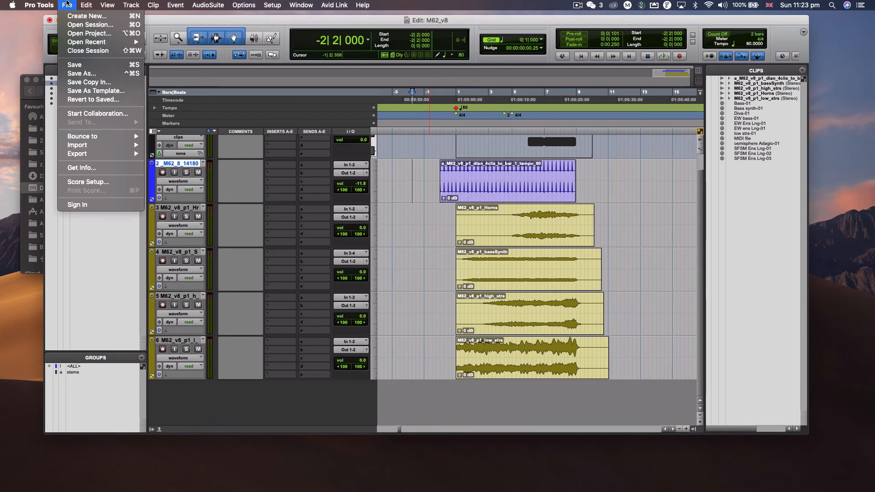
{"action": "mouse_move", "coordinate": [136, 8]}
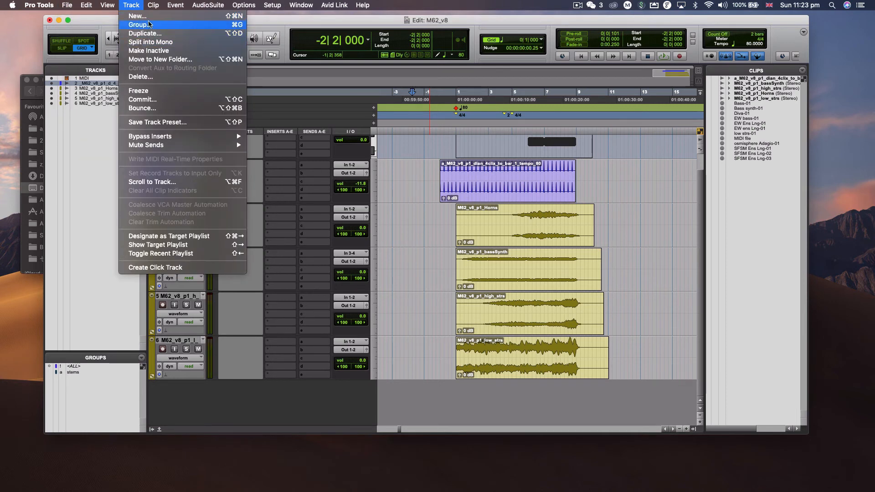
{"action": "key", "text": "Escape"}
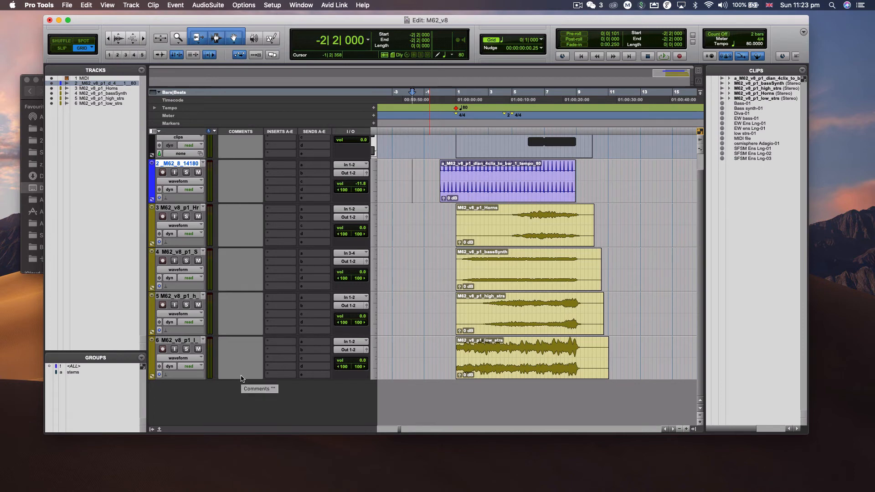
{"action": "key", "text": "super+shift+n"}
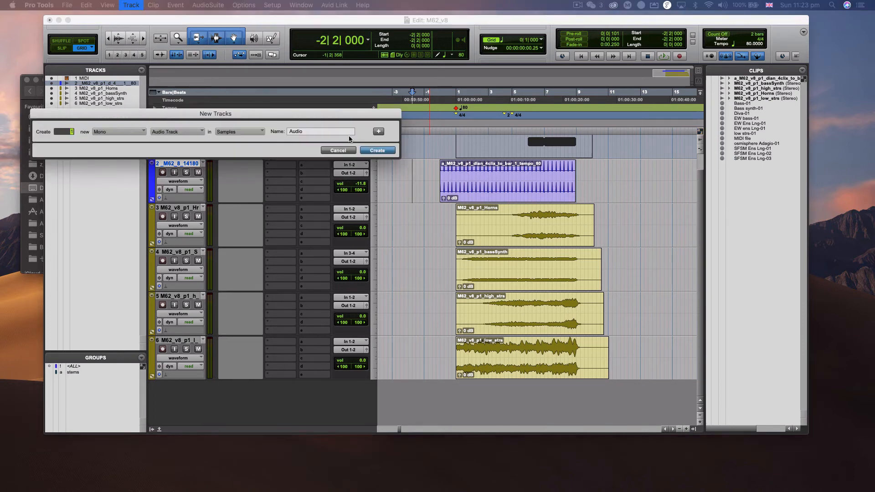
{"action": "left_click_drag", "start_coordinate": [314, 133], "coordinate": [364, 124]}
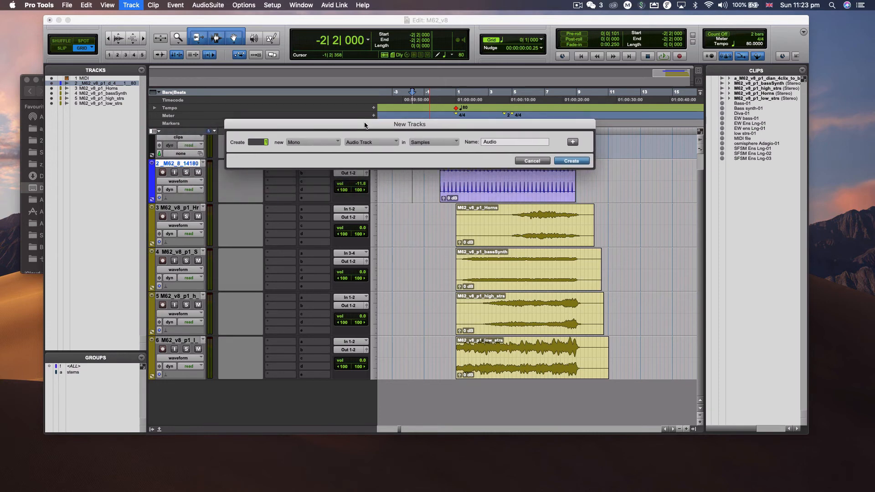
{"action": "left_click", "coordinate": [328, 142]}
{"action": "left_click", "coordinate": [323, 143]}
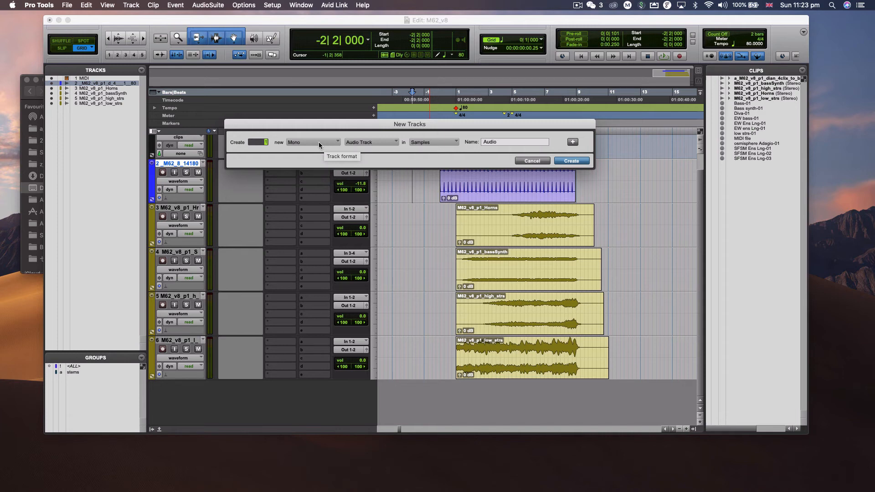
{"action": "left_click", "coordinate": [570, 161]}
{"action": "scroll", "coordinate": [260, 292], "scroll_direction": "down", "scroll_amount": 1}
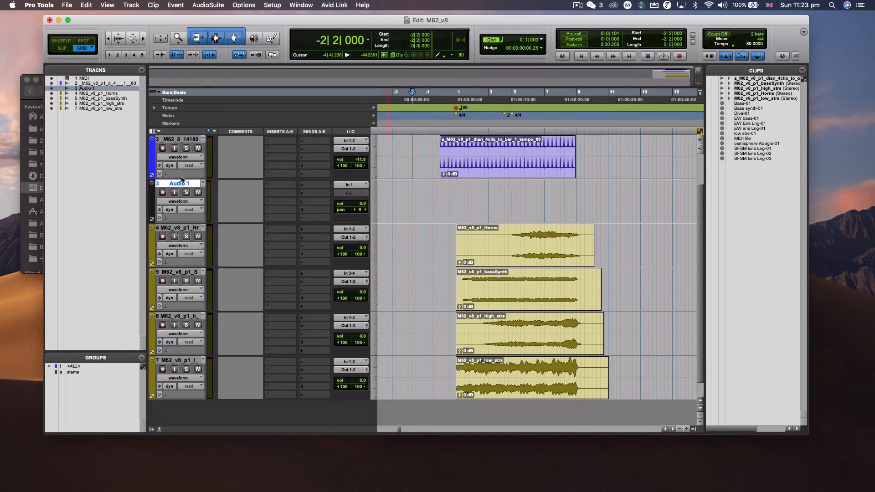
{"action": "left_click_drag", "start_coordinate": [181, 179], "coordinate": [179, 401]}
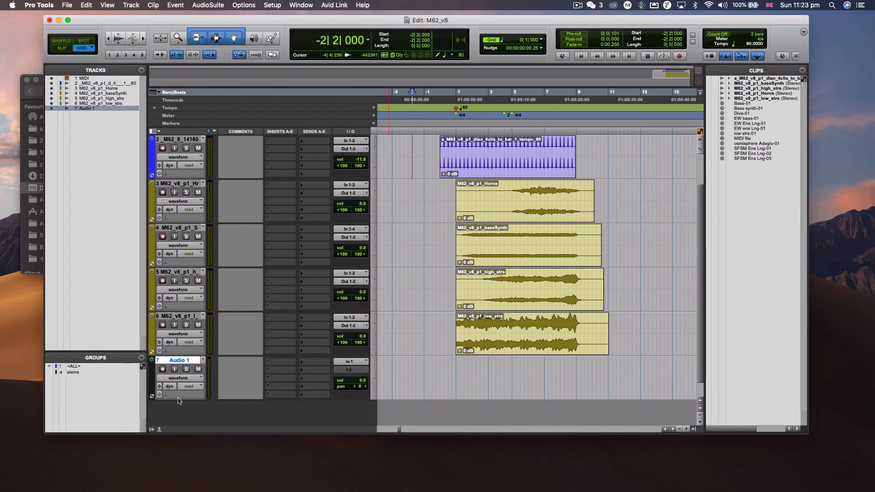
Rename the new audio track Violin 1 _NTW and enter ABC 123, as its comment.
{"action": "double_click", "coordinate": [183, 363]}
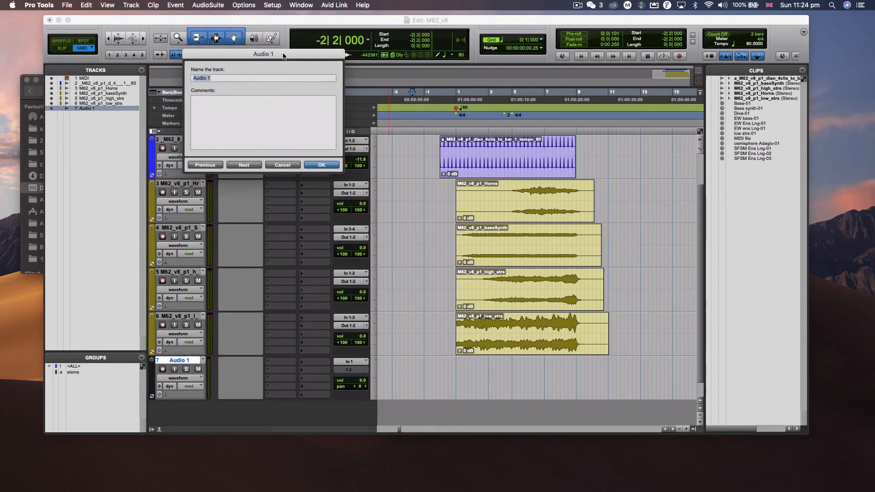
{"action": "type", "text": "AB"}
{"action": "key", "text": "super+a"}
{"action": "type", "text": "Vi"}
{"action": "key", "text": "BackSpace"}
{"action": "type", "text": "iolin 1 _NTW"}
{"action": "left_click", "coordinate": [223, 116]}
{"action": "type", "text": "ABC"}
{"action": "left_click", "coordinate": [327, 165]}
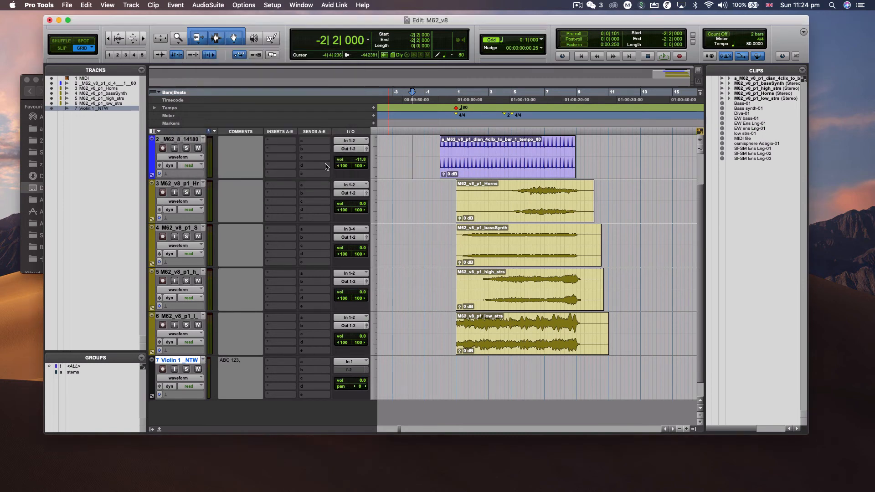
Route the violin track from input In 1 (Mono) to output Out 1-2 (Stereo).
{"action": "left_click", "coordinate": [350, 362]}
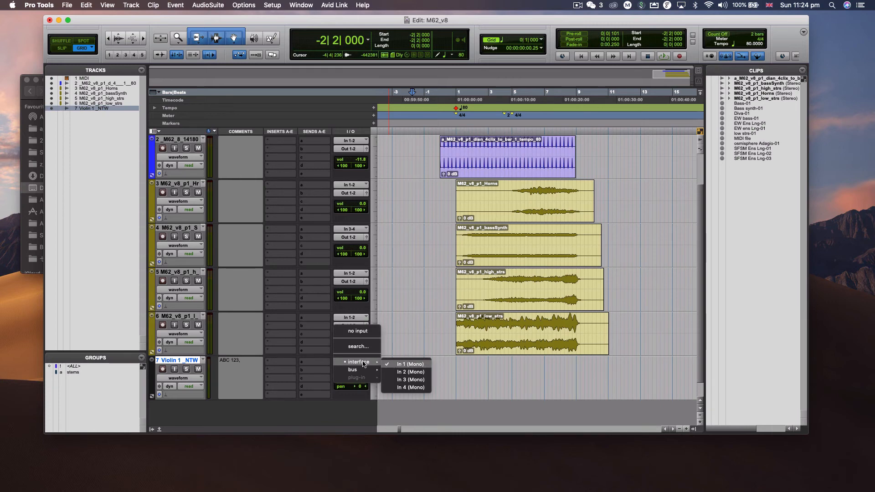
{"action": "left_click", "coordinate": [408, 364]}
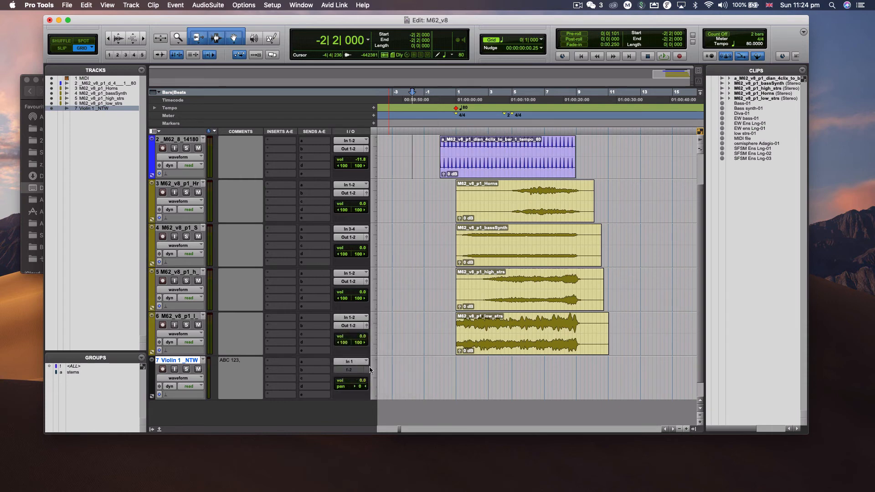
{"action": "left_click", "coordinate": [351, 370]}
{"action": "mouse_move", "coordinate": [355, 371]}
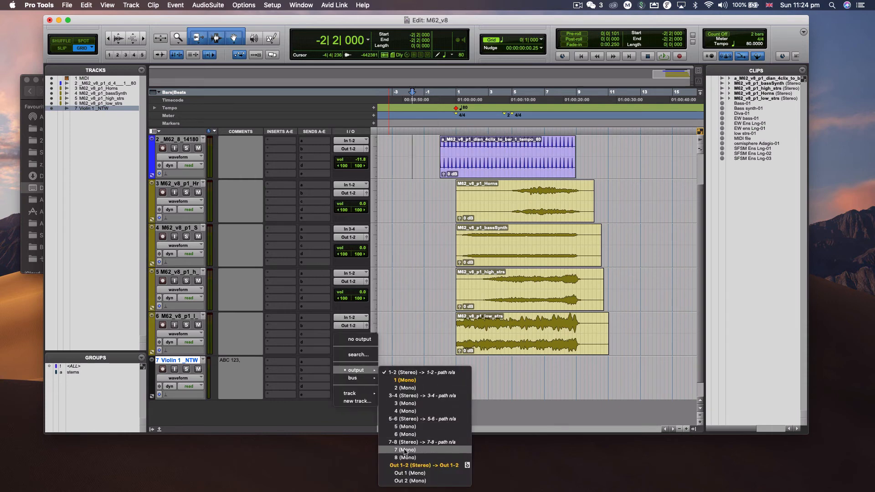
{"action": "left_click", "coordinate": [398, 465]}
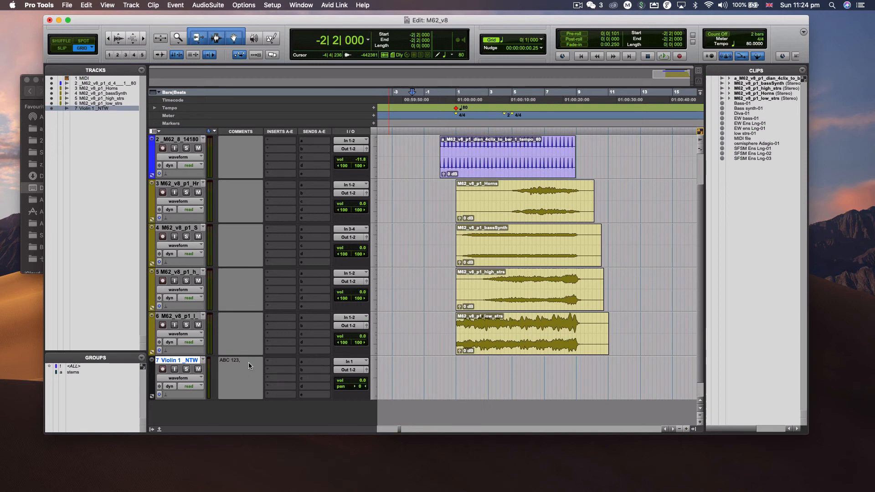
Toggle input monitoring on and off for the violin track and arm the track for recording.
{"action": "left_click", "coordinate": [174, 370]}
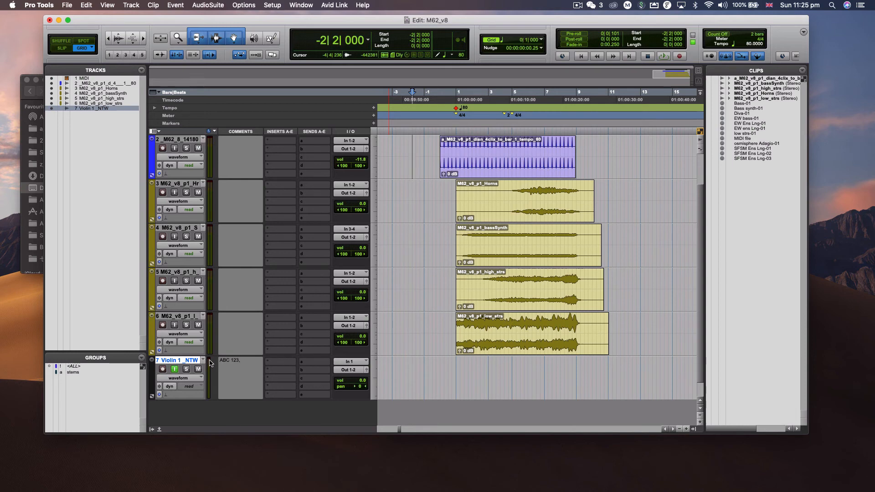
{"action": "left_click", "coordinate": [177, 370]}
{"action": "left_click", "coordinate": [162, 370]}
Record a test take on the violin track starting at bar -3 and stop the transport.
{"action": "left_click", "coordinate": [391, 361]}
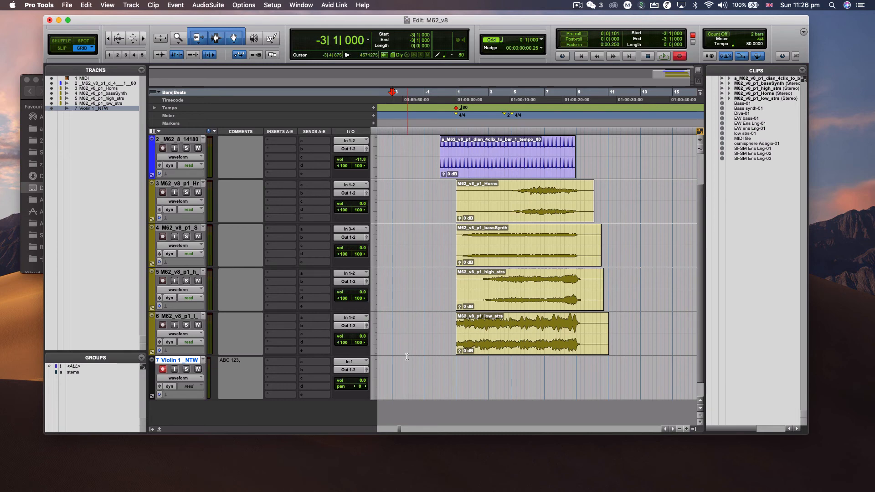
{"action": "key", "text": "space"}
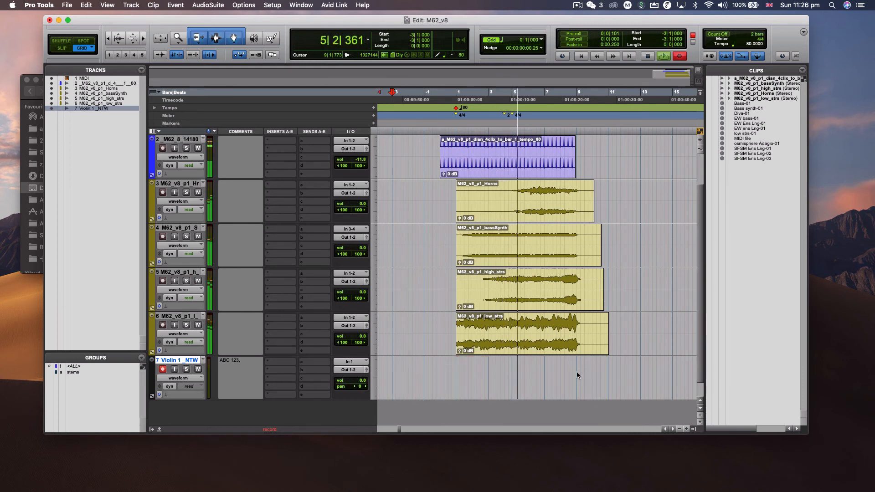
{"action": "key", "text": "space"}
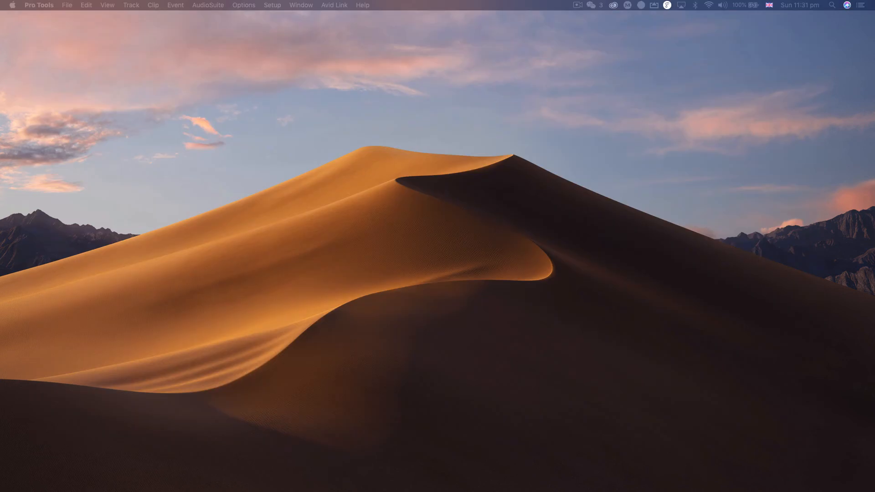
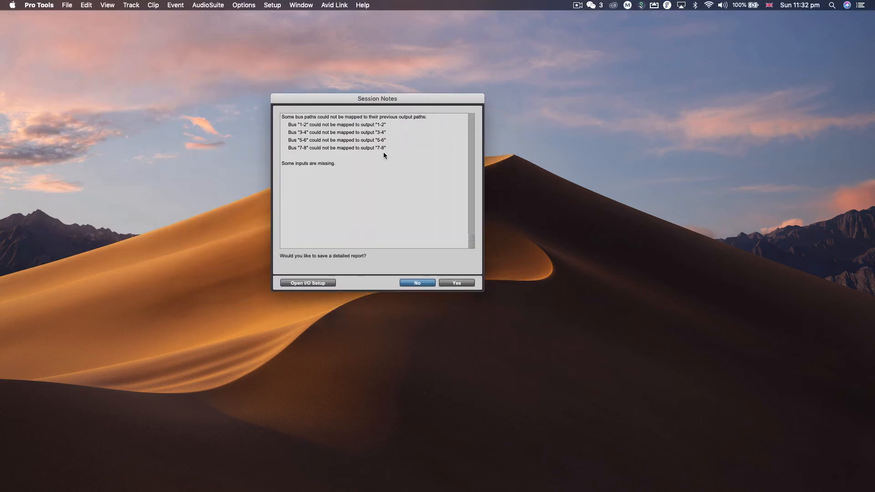
Decline the detailed report for the CCC_AK TributeForTheDaysGone_RecFinal session and review its tracks and microphone comments in the Mix and Edit windows.
{"action": "left_click", "coordinate": [418, 283]}
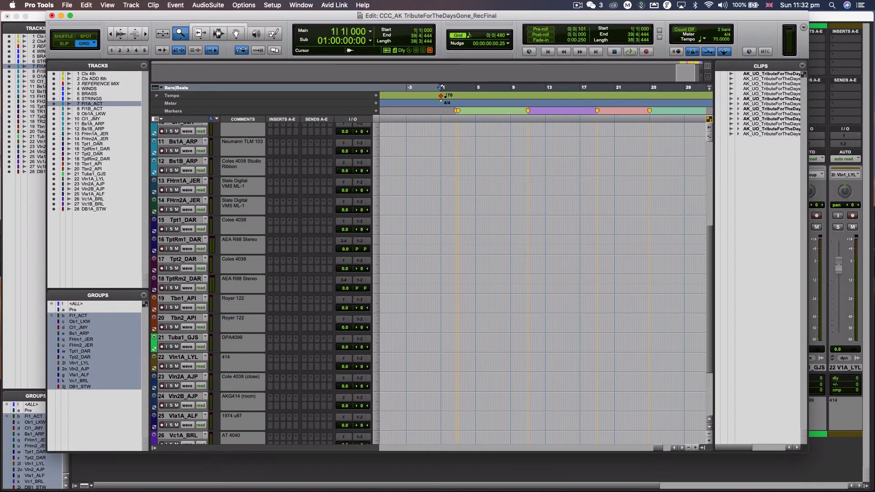
{"action": "key", "text": "super+equal"}
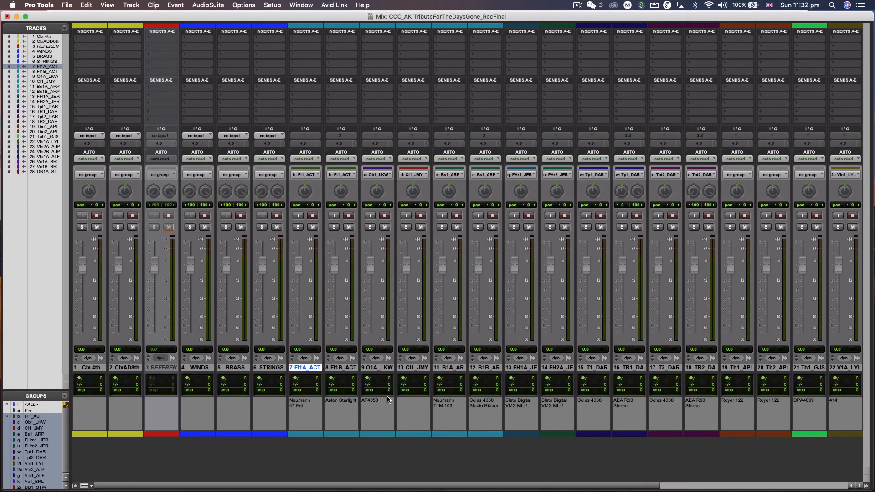
{"action": "key", "text": "super+equal"}
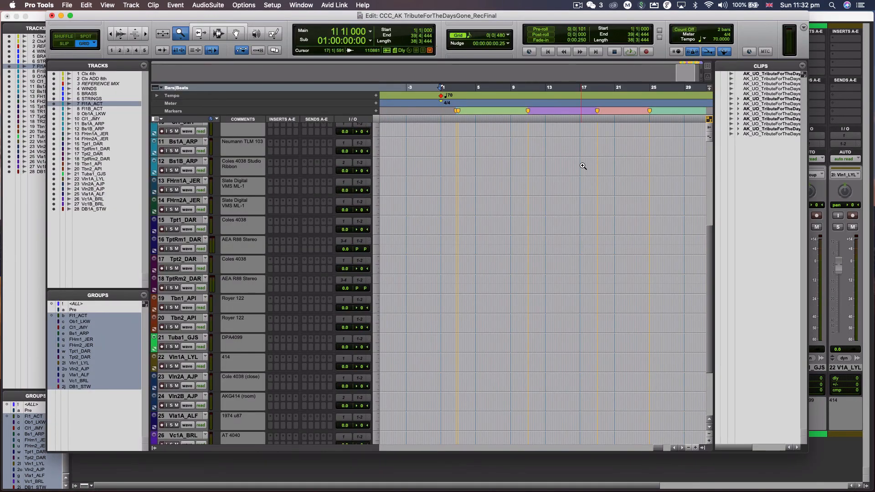
{"action": "scroll", "coordinate": [241, 300], "scroll_direction": "down", "scroll_amount": 5}
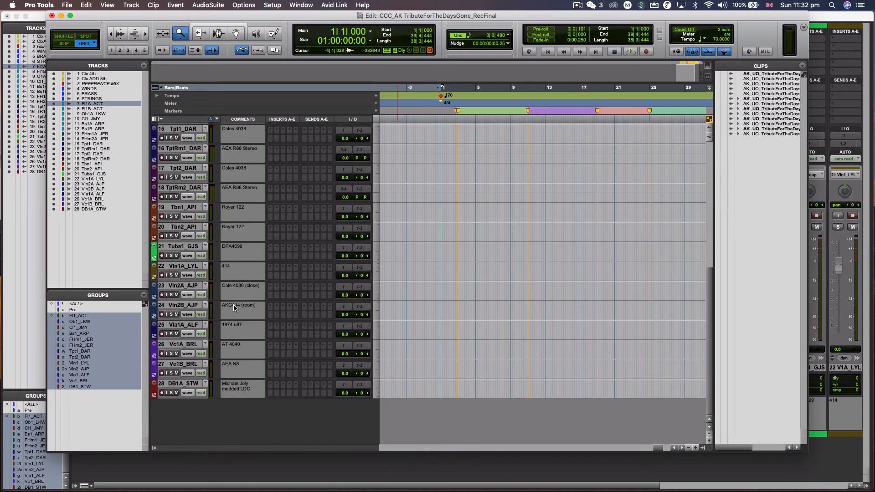
{"action": "scroll", "coordinate": [233, 307], "scroll_direction": "up", "scroll_amount": 5}
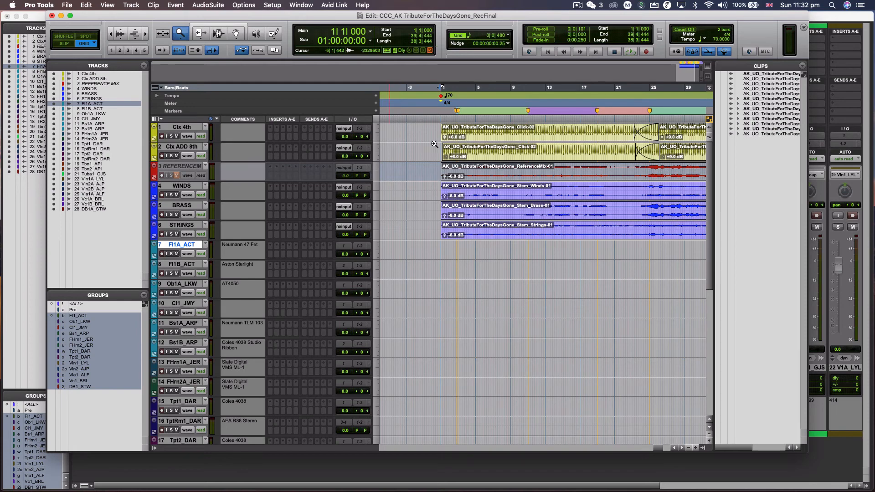
Examine how the quarter and eighth click tracks, reference mix and stem clips line up at the start of bar 1.
{"action": "left_click", "coordinate": [438, 125]}
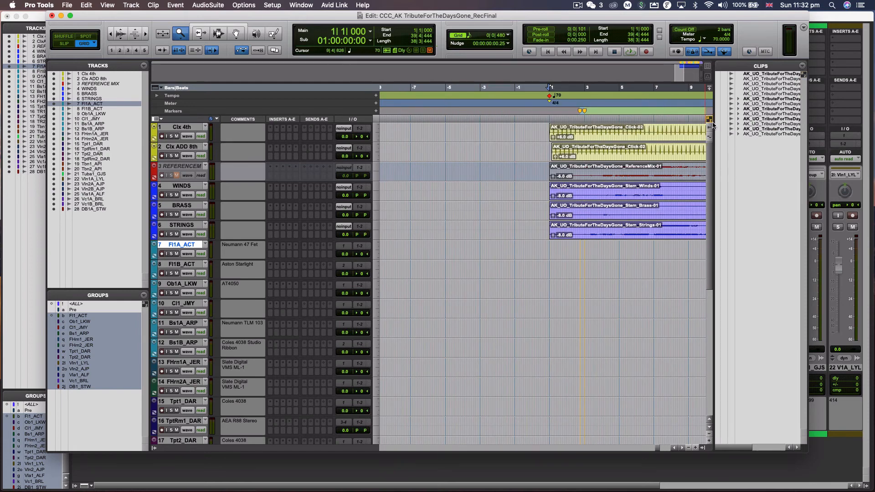
{"action": "key", "text": "super+bracketright"}
{"action": "key", "text": "super+bracketright"}
{"action": "key", "text": "super+bracketleft"}
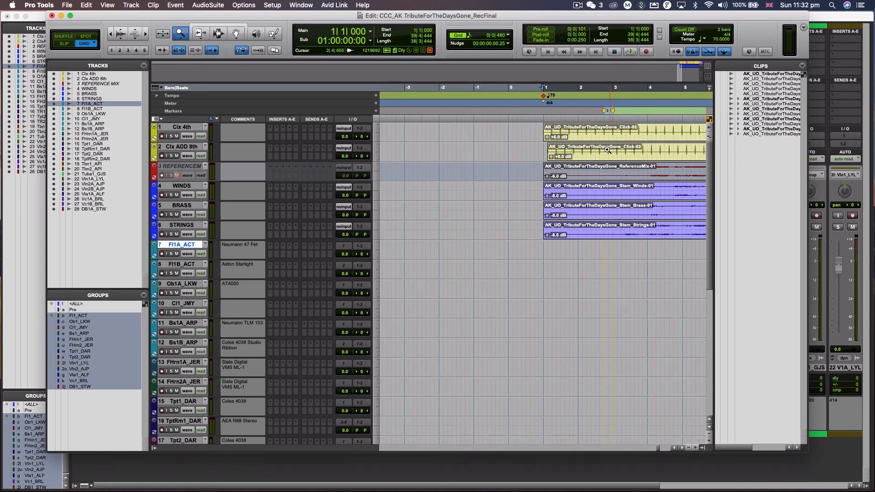
{"action": "key", "text": "r"}
{"action": "key", "text": "t"}
{"action": "key", "text": "t"}
{"action": "scroll", "coordinate": [607, 156], "scroll_direction": "right", "scroll_amount": 6}
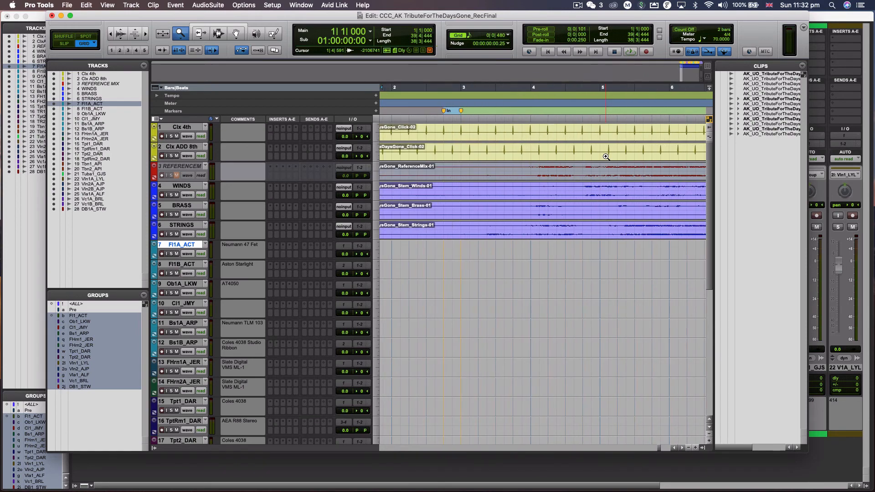
{"action": "scroll", "coordinate": [514, 168], "scroll_direction": "left", "scroll_amount": 6}
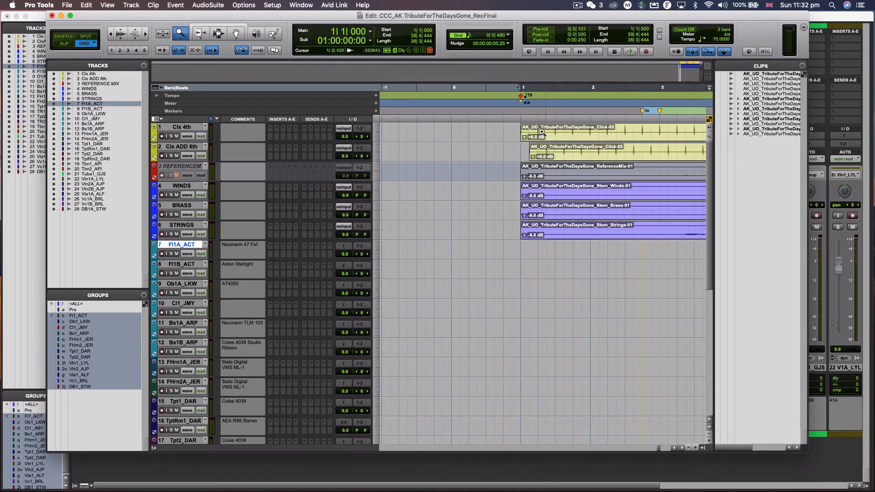
{"action": "key", "text": "t"}
{"action": "scroll", "coordinate": [565, 143], "scroll_direction": "right", "scroll_amount": 3}
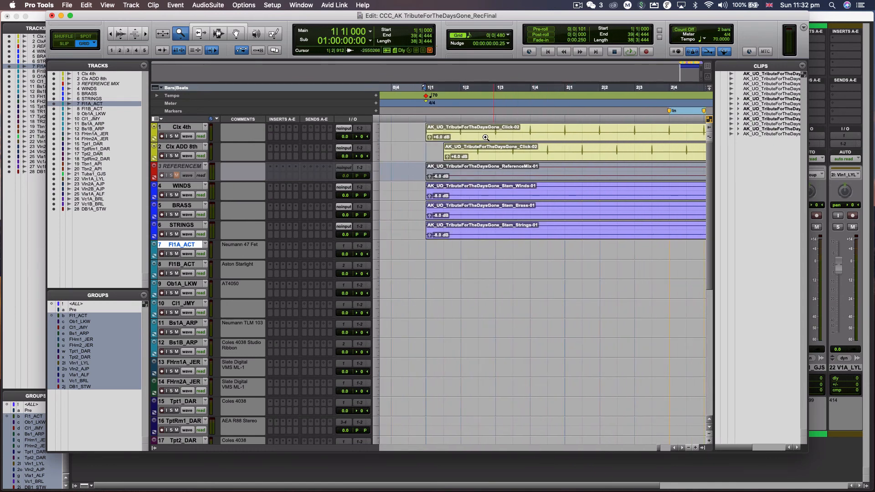
{"action": "key", "text": "r"}
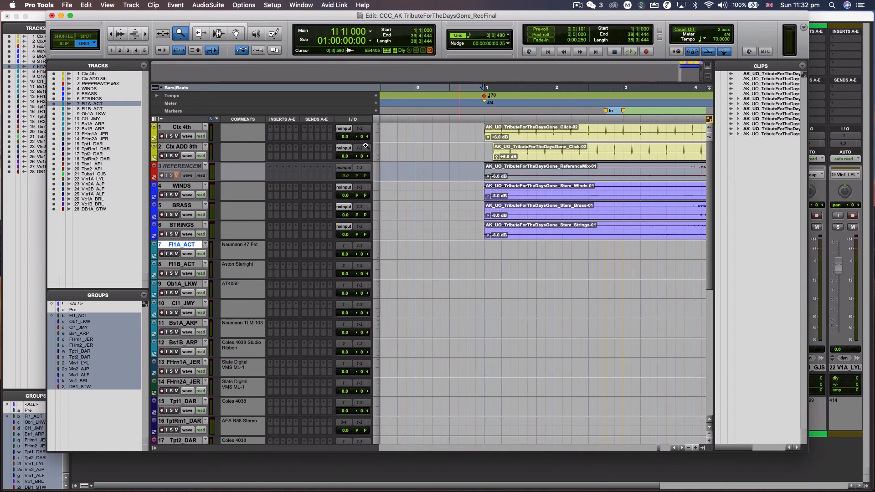
{"action": "scroll", "coordinate": [444, 171], "scroll_direction": "right", "scroll_amount": 3}
{"action": "key", "text": "r"}
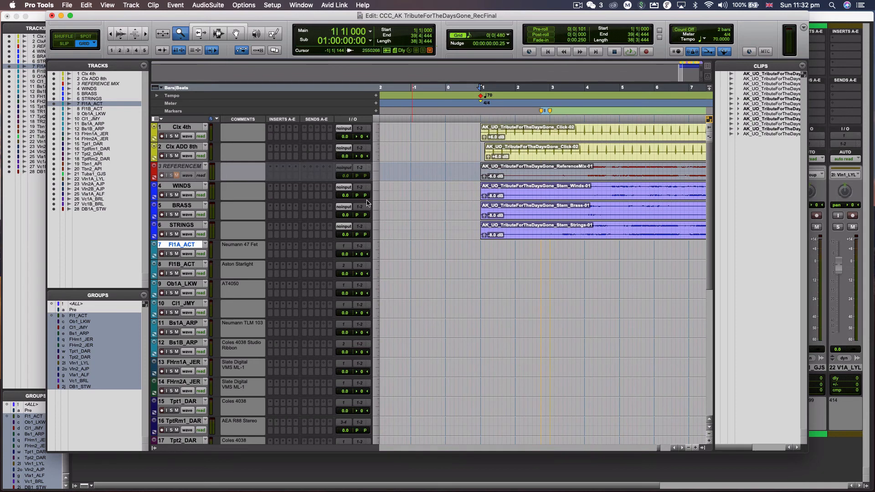
{"action": "scroll", "coordinate": [368, 204], "scroll_direction": "right", "scroll_amount": 4}
{"action": "key", "text": "r"}
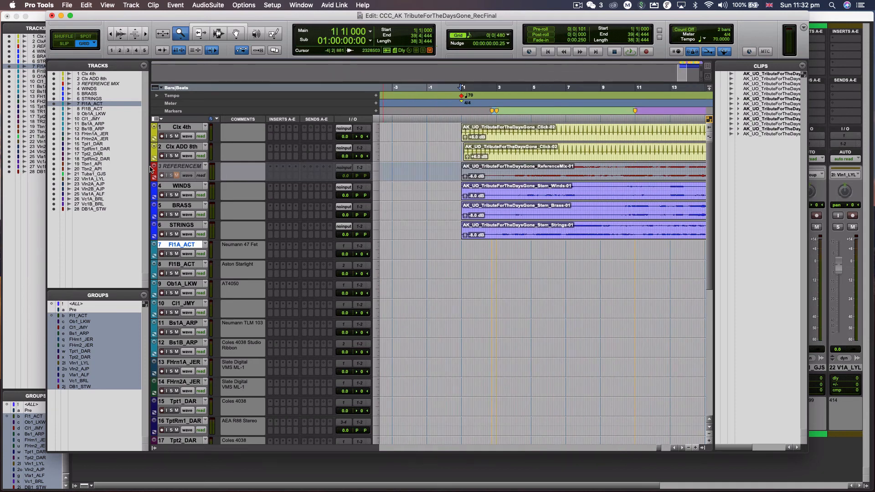
Select both click tracks and deactivate every active track group from Fl1_ACT through DB1_STW.
{"action": "left_click", "coordinate": [184, 128]}
{"action": "left_click", "coordinate": [183, 146], "text": "shift"}
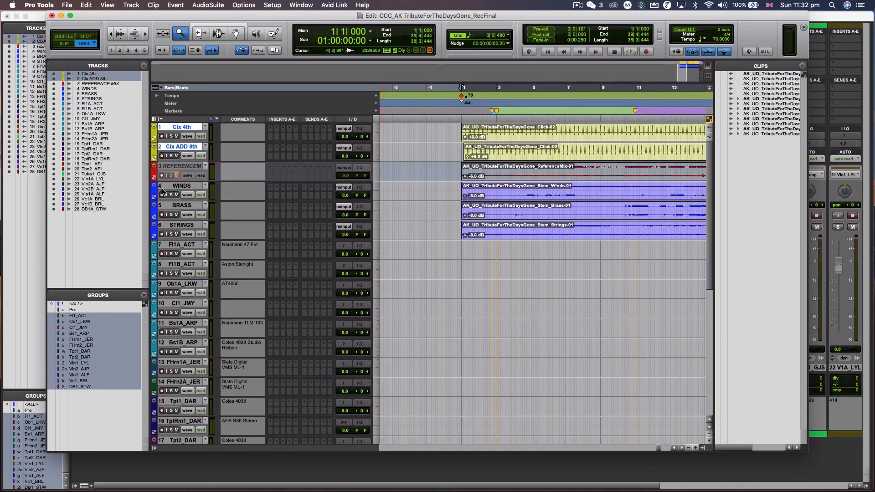
{"action": "left_click", "coordinate": [78, 315]}
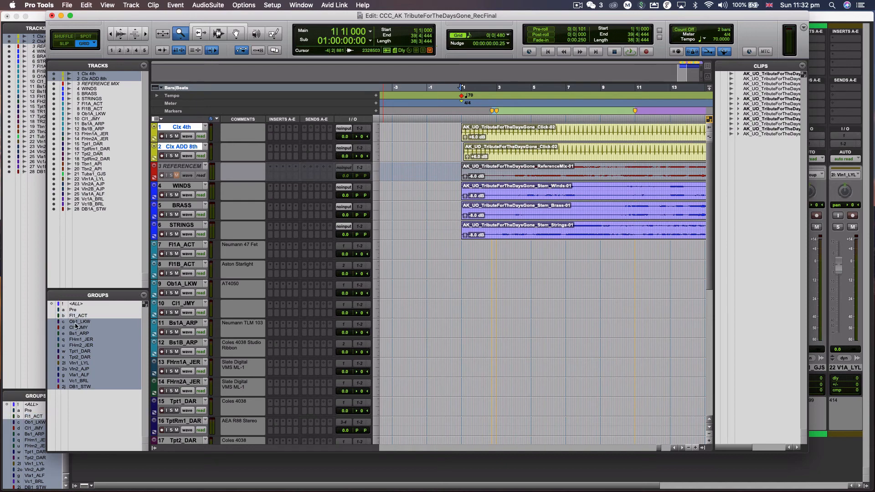
{"action": "left_click", "coordinate": [75, 323]}
{"action": "left_click", "coordinate": [75, 333]}
{"action": "left_click", "coordinate": [74, 339]}
{"action": "left_click", "coordinate": [77, 323]}
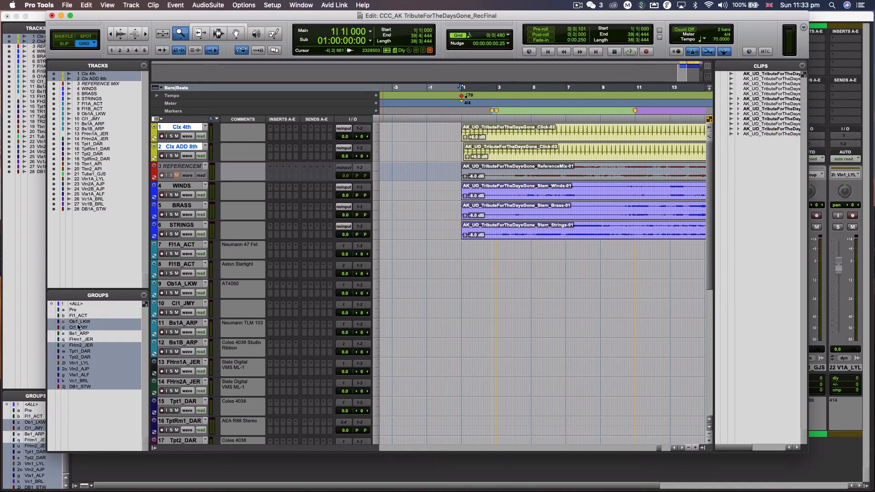
{"action": "left_click", "coordinate": [78, 327]}
{"action": "left_click", "coordinate": [78, 321]}
{"action": "left_click", "coordinate": [75, 345]}
{"action": "left_click", "coordinate": [73, 357]}
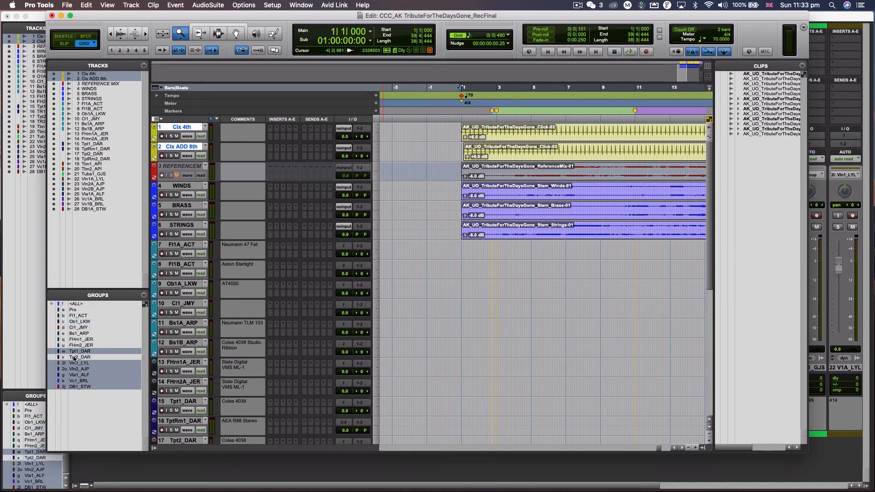
{"action": "left_click", "coordinate": [75, 351]}
{"action": "left_click", "coordinate": [75, 363]}
{"action": "left_click", "coordinate": [75, 369]}
{"action": "left_click", "coordinate": [75, 375]}
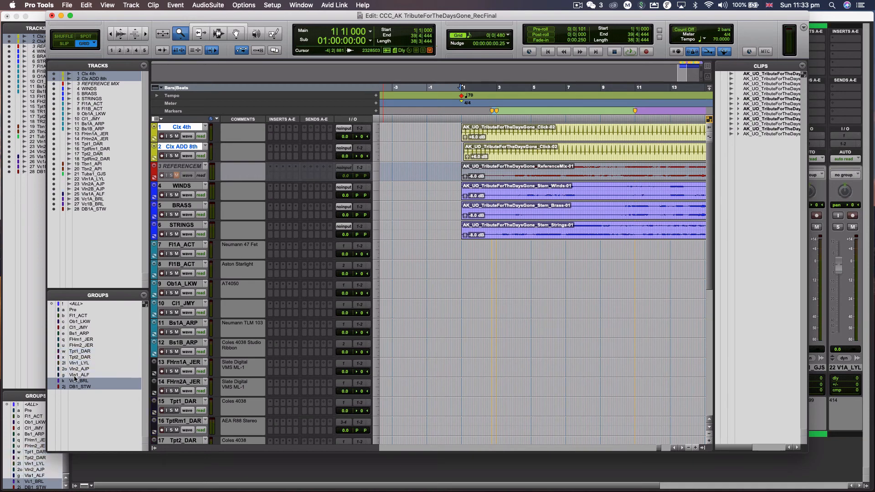
{"action": "left_click", "coordinate": [75, 381]}
{"action": "left_click", "coordinate": [76, 387]}
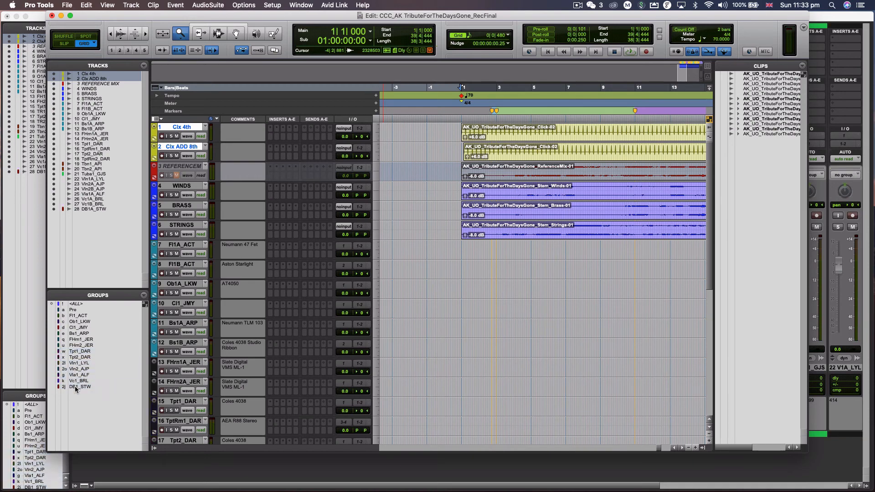
Select the reference mix track, enable the Smart Tool and place the edit cursor at 4|3|480 in its clip.
{"action": "left_click", "coordinate": [181, 170]}
{"action": "scroll", "coordinate": [545, 185], "scroll_direction": "down", "scroll_amount": 1}
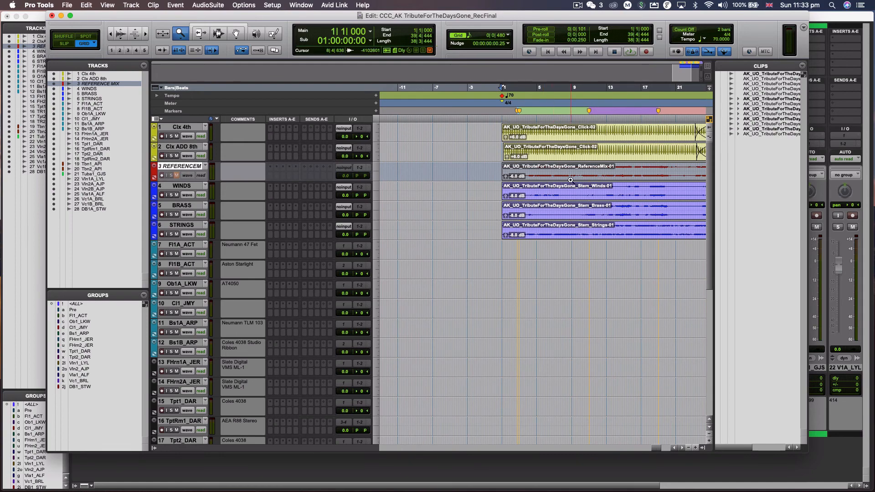
{"action": "scroll", "coordinate": [571, 180], "scroll_direction": "right", "scroll_amount": 3}
{"action": "left_click", "coordinate": [206, 25]}
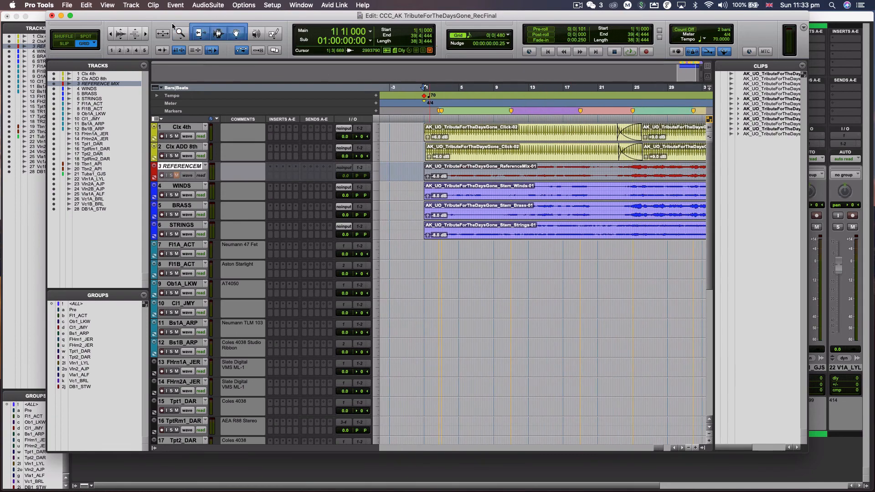
{"action": "left_click", "coordinate": [456, 169]}
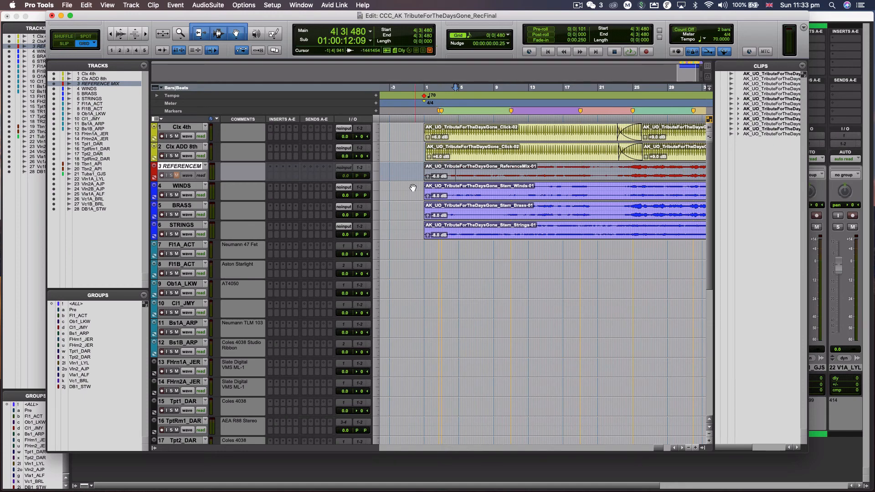
Make the inactive reference mix track active again.
{"action": "scroll", "coordinate": [498, 244], "scroll_direction": "right", "scroll_amount": 3}
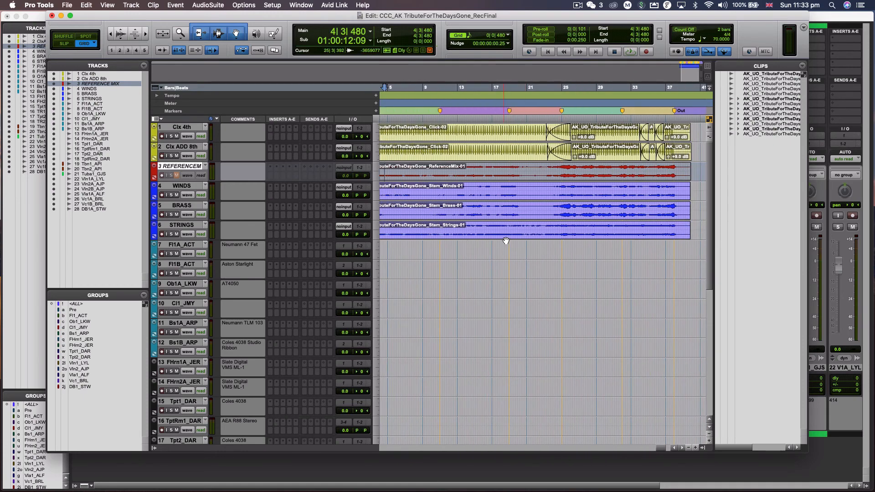
{"action": "key", "text": "r"}
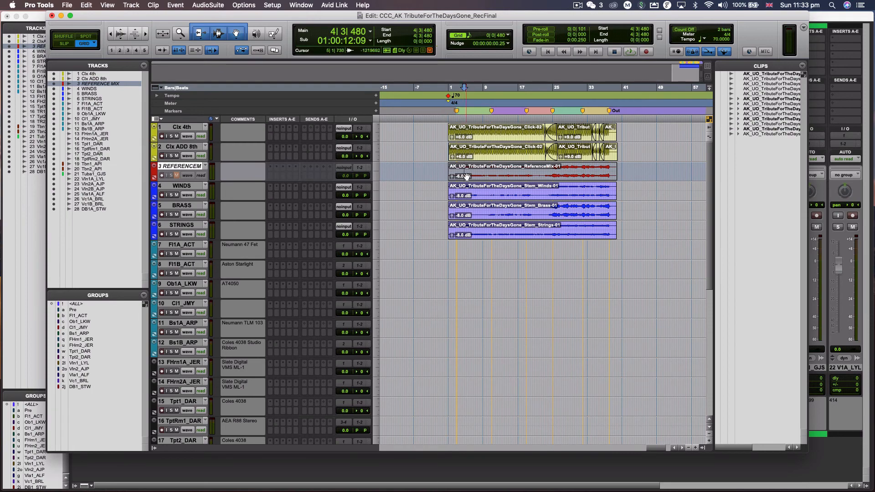
{"action": "key", "text": "t"}
{"action": "key", "text": "r"}
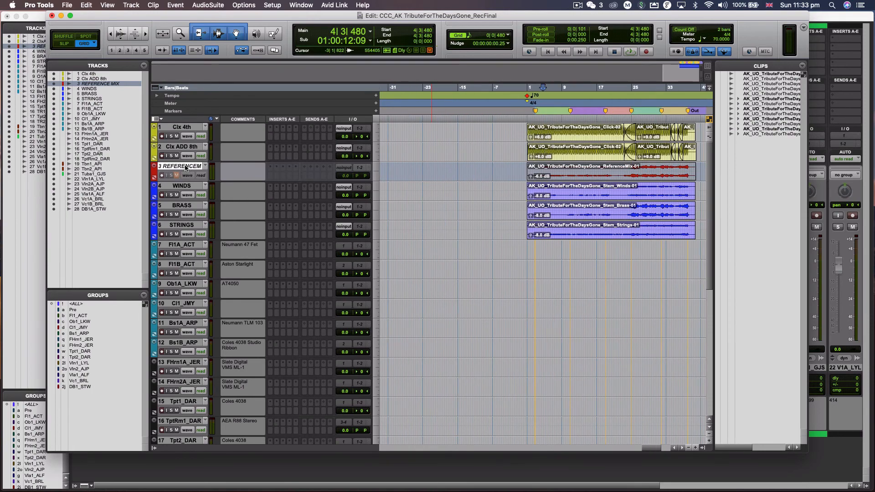
{"action": "right_click", "coordinate": [185, 167]}
{"action": "right_click", "coordinate": [185, 167]}
{"action": "right_click", "coordinate": [180, 165]}
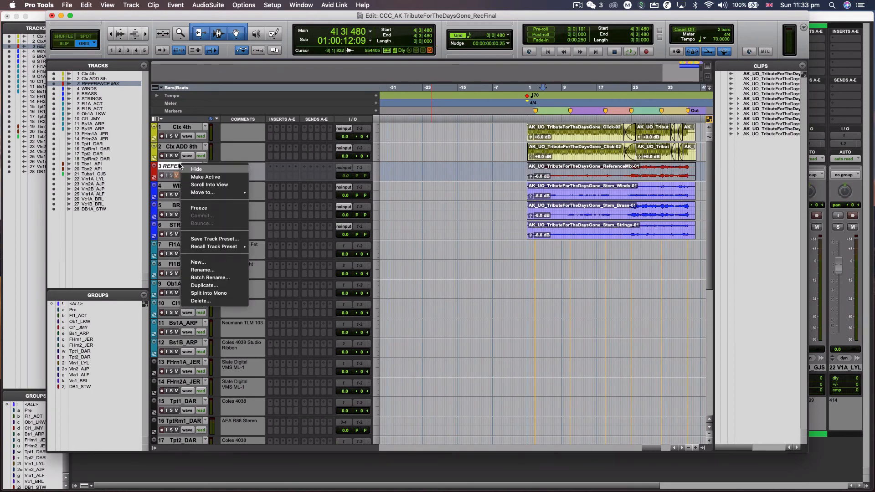
{"action": "left_click", "coordinate": [171, 164]}
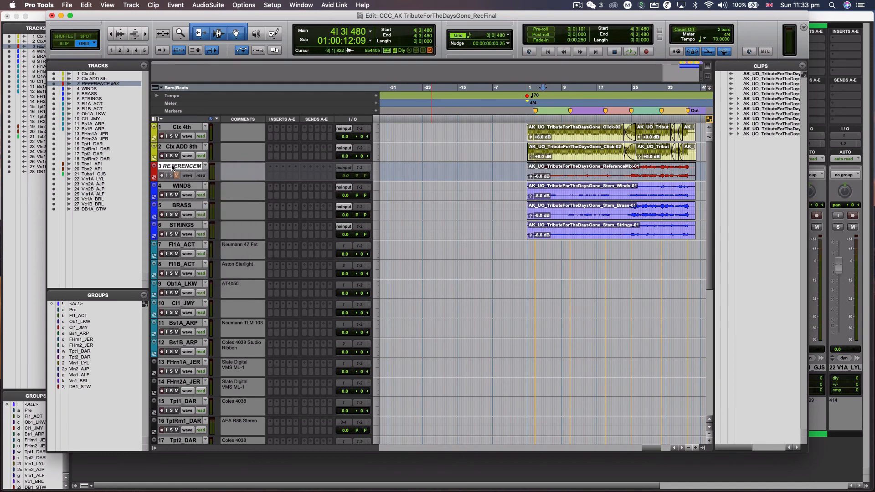
{"action": "right_click", "coordinate": [172, 165]}
{"action": "left_click", "coordinate": [183, 177]}
Check which output paths are available for the reference mix track without changing its assignment.
{"action": "left_click", "coordinate": [368, 170]}
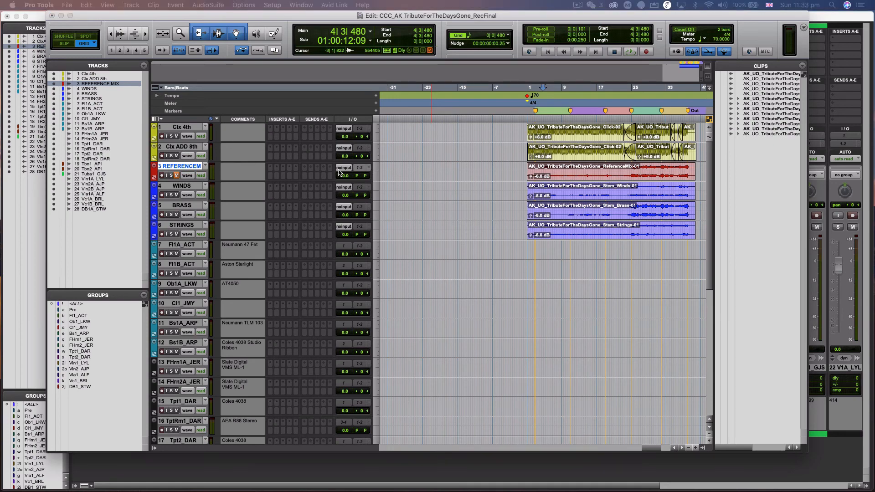
{"action": "left_click", "coordinate": [364, 169]}
{"action": "mouse_move", "coordinate": [367, 171]}
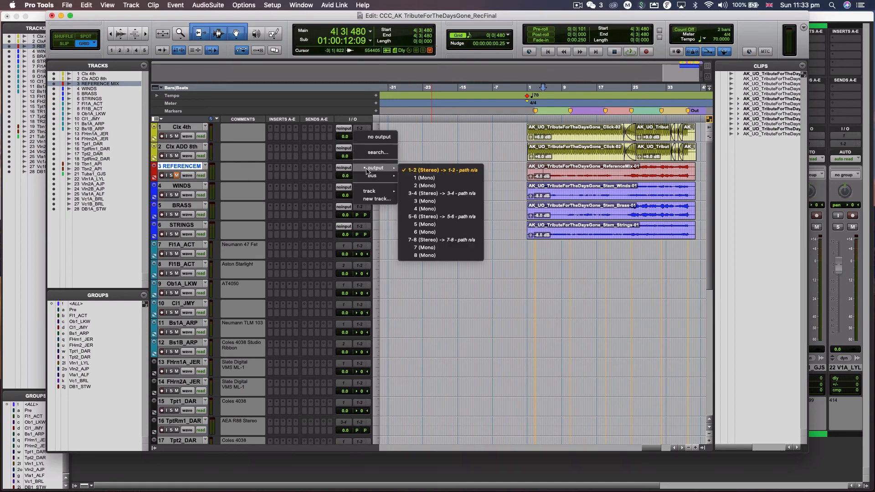
{"action": "key", "text": "Escape"}
In the I/O Setup, delete the existing Out 1-2 output path and recreate the default output paths.
{"action": "left_click", "coordinate": [272, 5]}
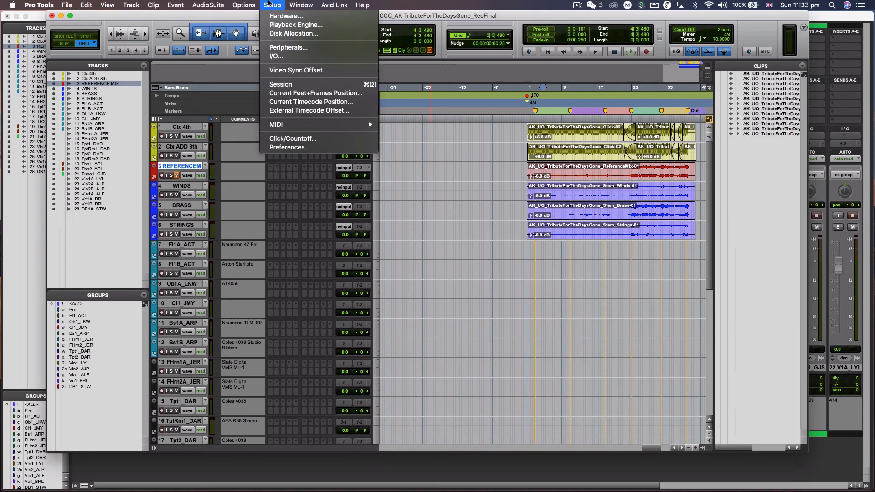
{"action": "left_click", "coordinate": [280, 56]}
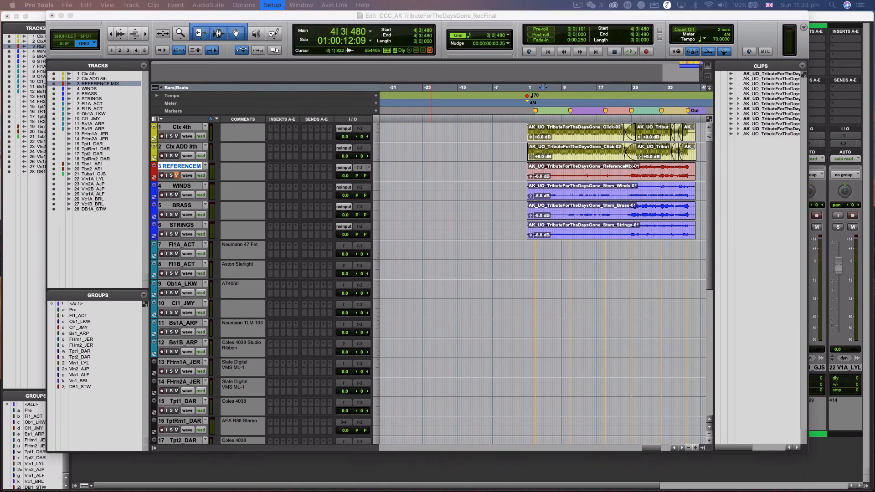
{"action": "left_click_drag", "start_coordinate": [117, 33], "coordinate": [541, 21]}
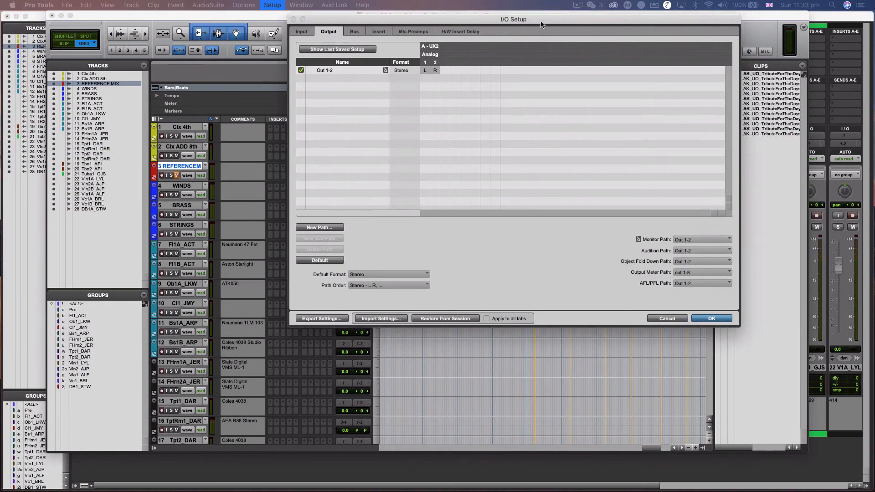
{"action": "left_click", "coordinate": [338, 70]}
{"action": "key", "text": "Delete"}
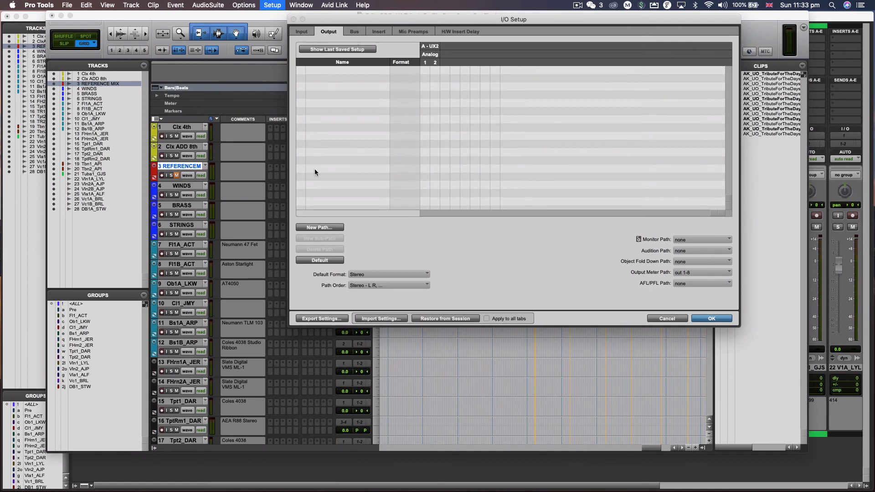
{"action": "left_click", "coordinate": [319, 261]}
Delete the In 1-2 and In 3-4 input paths, recreate the default inputs and confirm the I/O setup.
{"action": "left_click", "coordinate": [302, 31]}
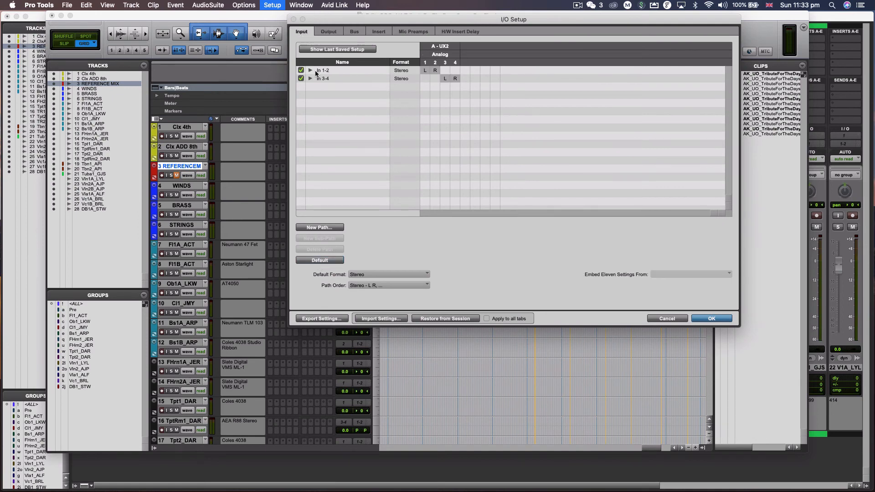
{"action": "left_click", "coordinate": [325, 78]}
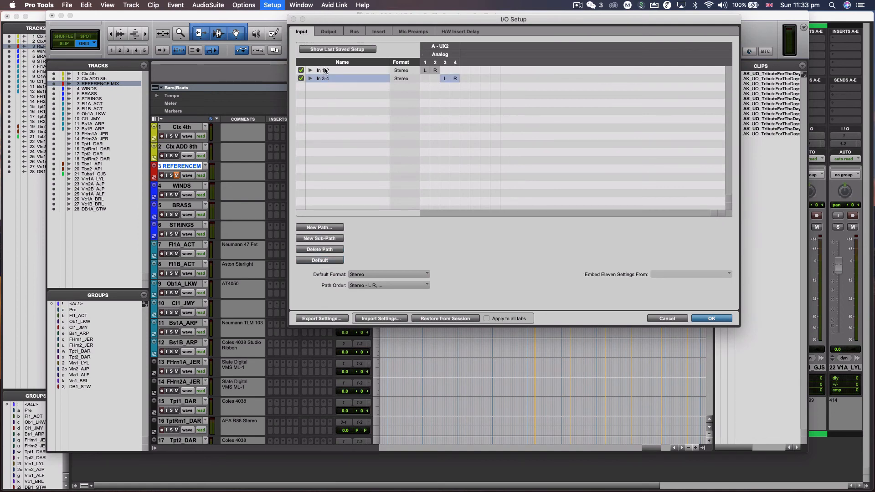
{"action": "left_click", "coordinate": [325, 70], "text": "shift"}
{"action": "key", "text": "Delete"}
{"action": "left_click", "coordinate": [325, 261]}
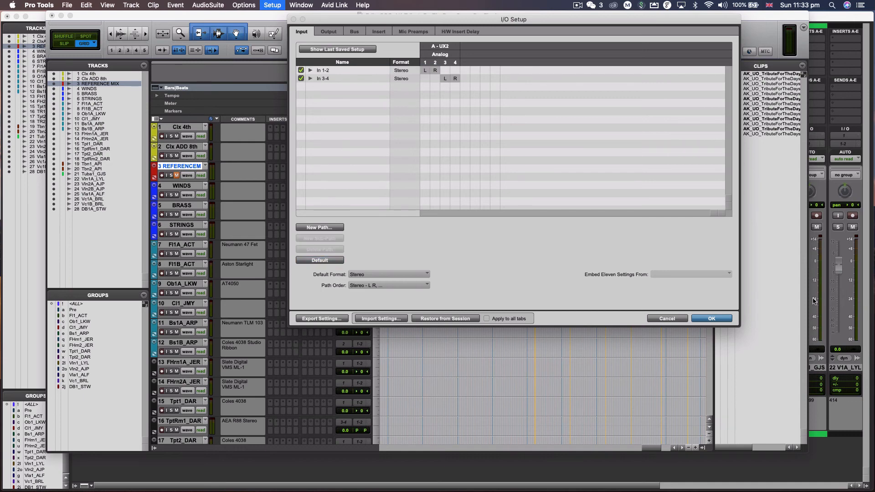
{"action": "left_click", "coordinate": [722, 318]}
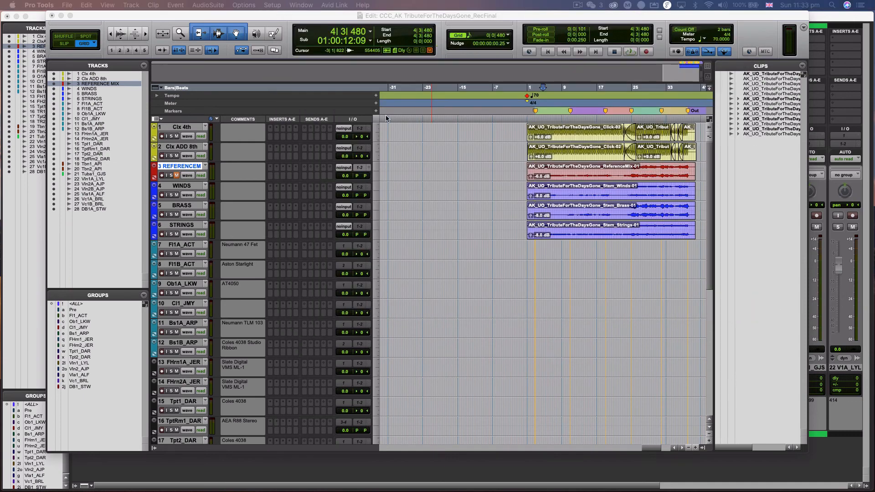
Select all tracks in the session and route their outputs to the stereo path Out 1-2.
{"action": "left_click", "coordinate": [175, 127]}
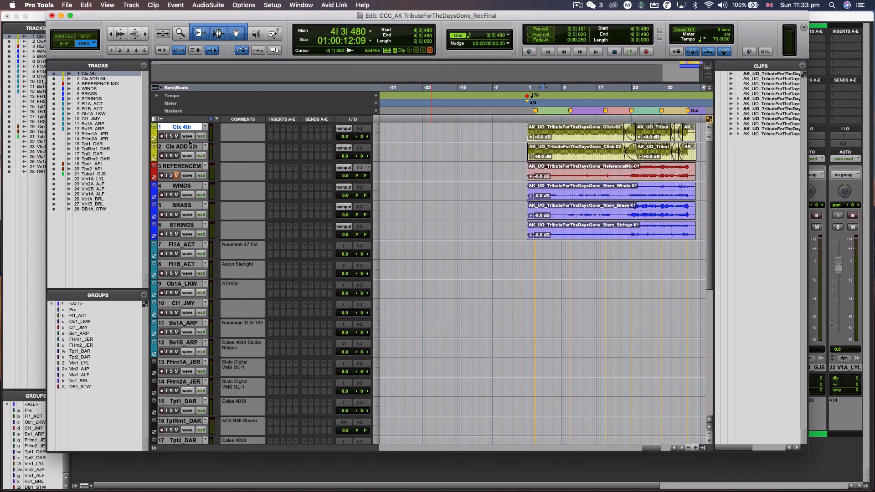
{"action": "scroll", "coordinate": [178, 295], "scroll_direction": "down", "scroll_amount": 5}
{"action": "left_click", "coordinate": [181, 382], "text": "alt"}
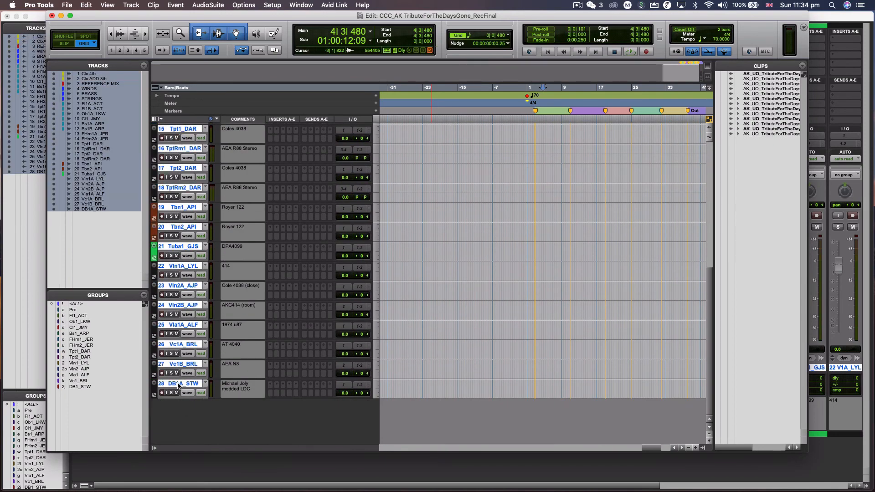
{"action": "scroll", "coordinate": [291, 257], "scroll_direction": "up", "scroll_amount": 5}
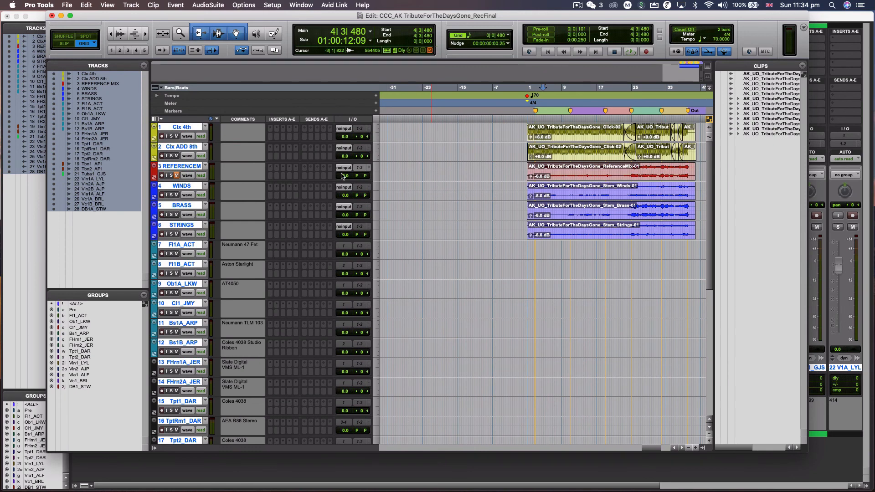
{"action": "left_click", "coordinate": [362, 129]}
{"action": "mouse_move", "coordinate": [379, 130]}
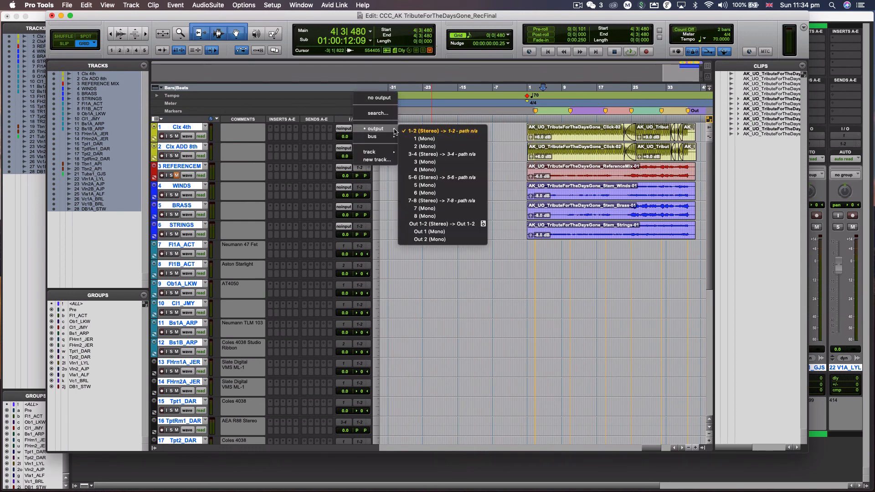
{"action": "left_click", "coordinate": [424, 225]}
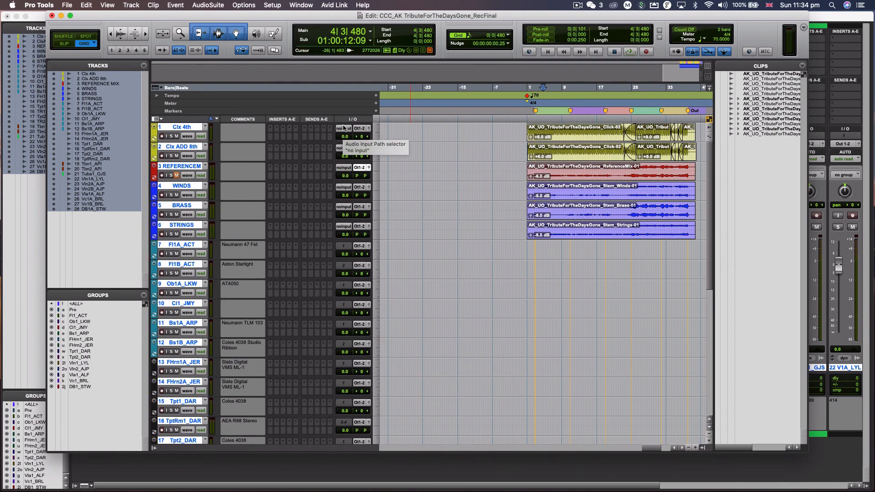
Set the selected tracks to no input, place the edit cursor at 6|4|000 and deselect all tracks.
{"action": "left_click", "coordinate": [342, 128], "text": "alt+shift"}
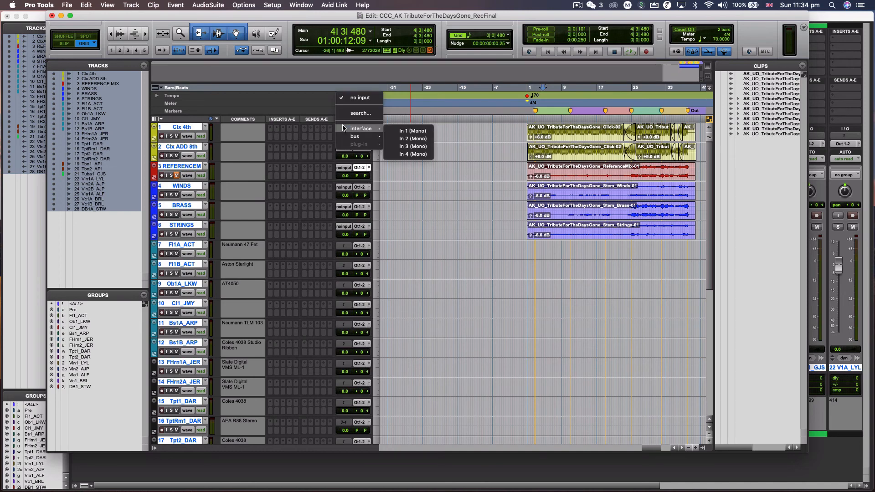
{"action": "left_click", "coordinate": [355, 97], "text": "alt+shift"}
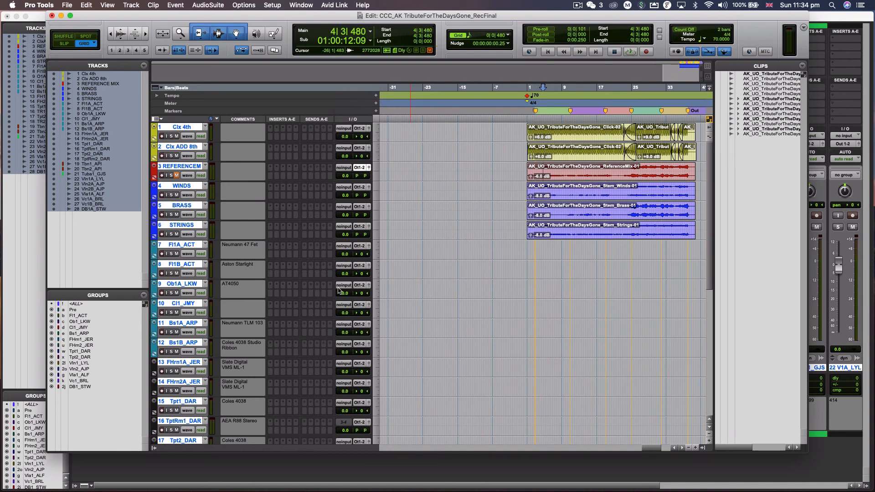
{"action": "scroll", "coordinate": [475, 293], "scroll_direction": "right", "scroll_amount": 3}
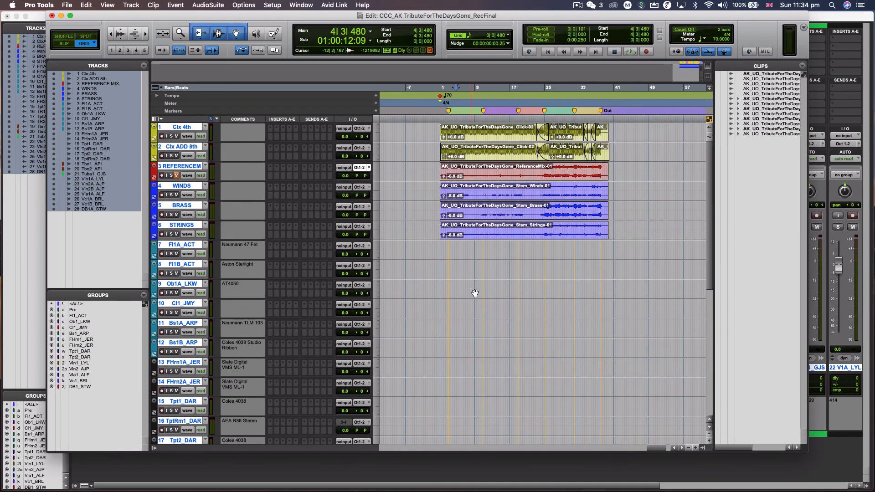
{"action": "left_click", "coordinate": [465, 99]}
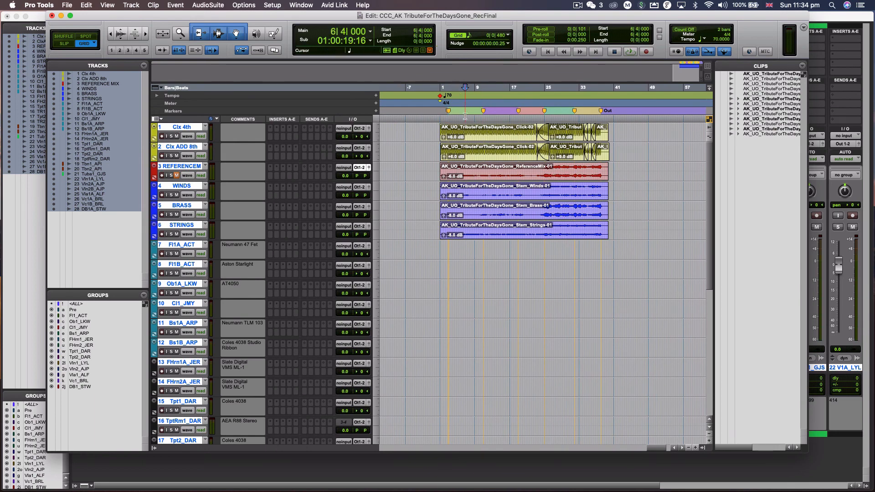
{"action": "left_click", "coordinate": [185, 207], "text": "alt"}
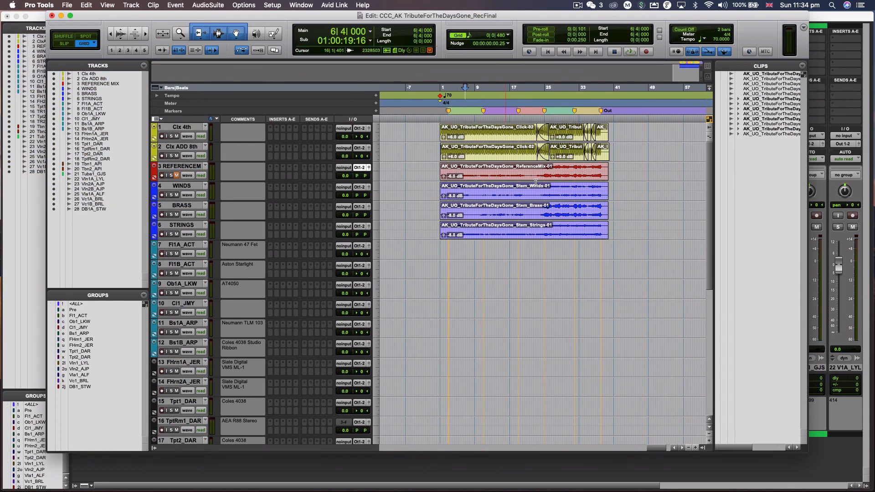
Examine the Clx 4th and Clx ADD 8th click clips and the stems along the timeline, in detail and in overview.
{"action": "left_click", "coordinate": [178, 147]}
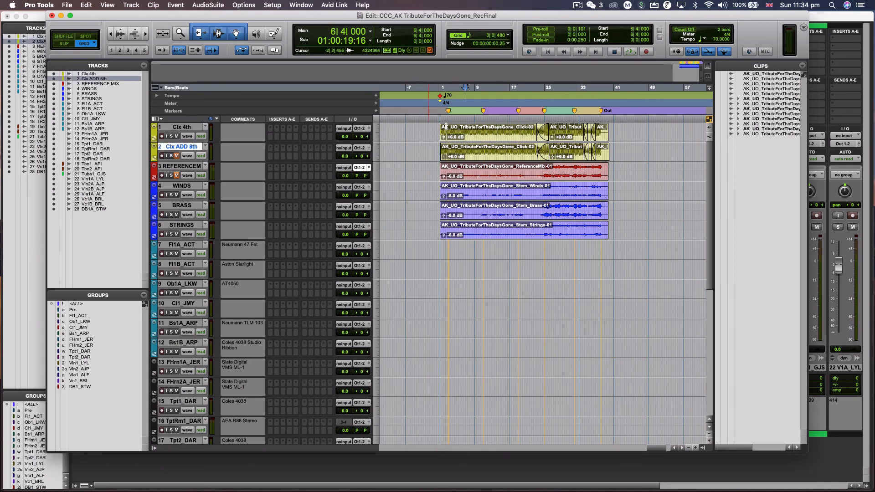
{"action": "key", "text": "super+bracketright"}
{"action": "key", "text": "super+bracketright"}
{"action": "key", "text": "super+bracketright"}
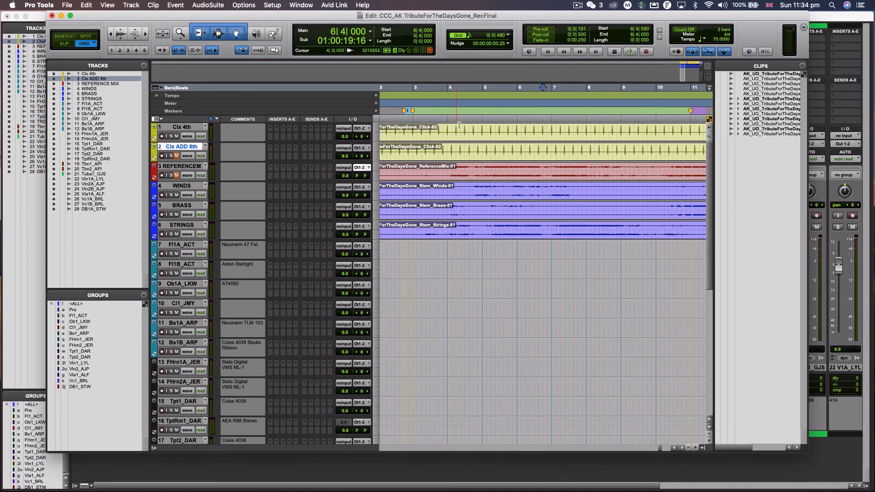
{"action": "key", "text": "super+bracketleft"}
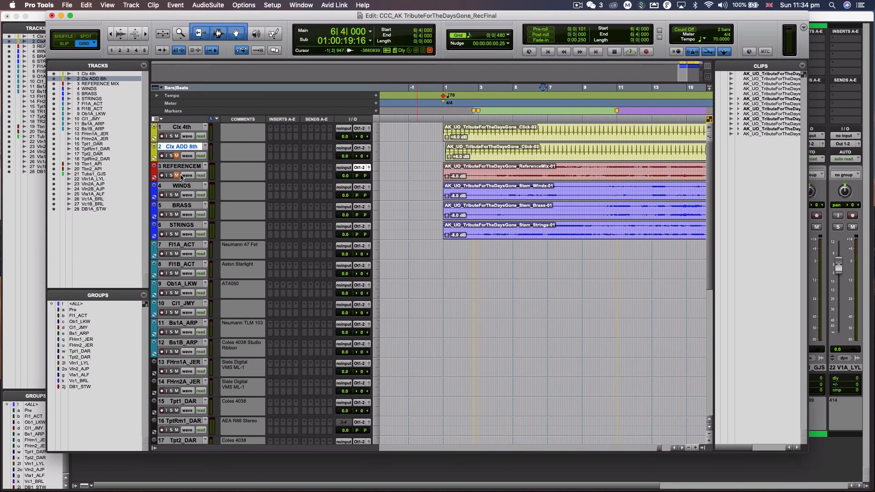
{"action": "key", "text": "super+bracketleft"}
{"action": "scroll", "coordinate": [469, 234], "scroll_direction": "right", "scroll_amount": 3}
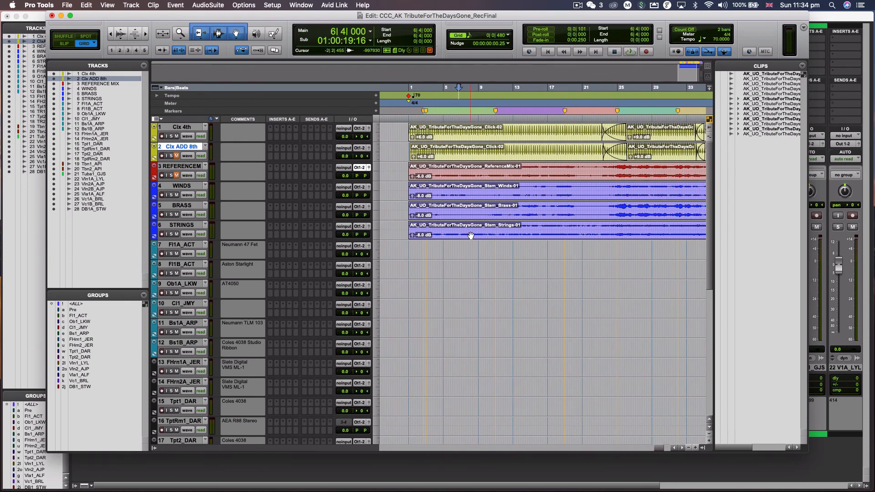
{"action": "key", "text": "super+bracketleft"}
{"action": "scroll", "coordinate": [469, 223], "scroll_direction": "right", "scroll_amount": 3}
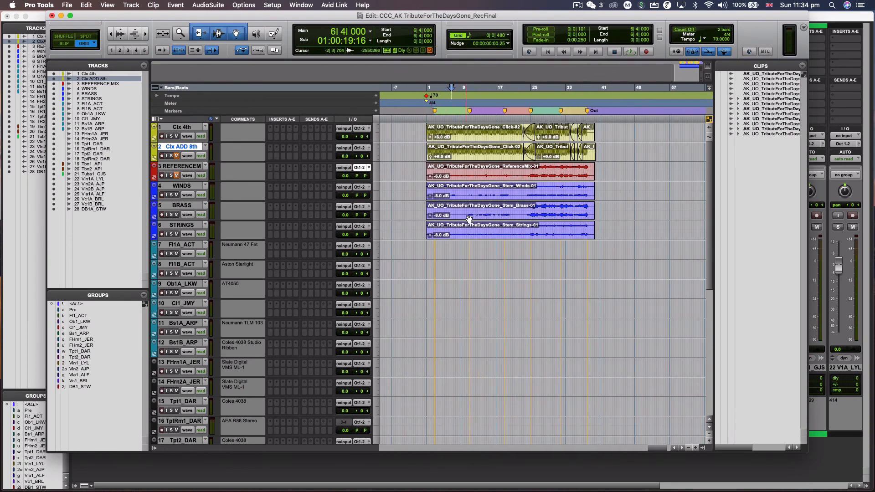
Mute the STRINGS stem track.
{"action": "left_click", "coordinate": [187, 225]}
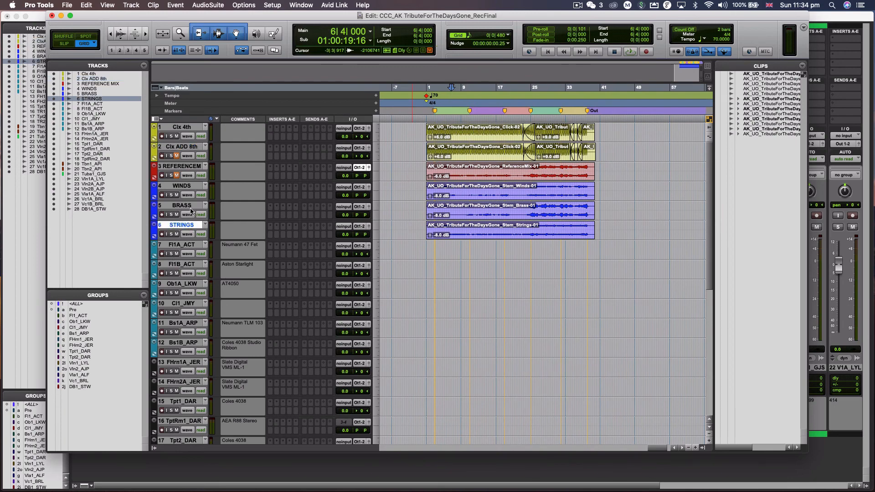
{"action": "left_click", "coordinate": [184, 206]}
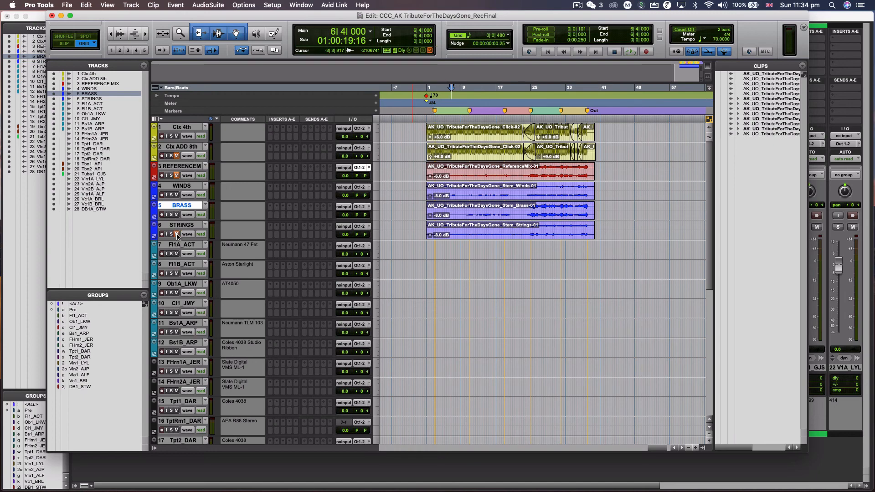
{"action": "left_click", "coordinate": [179, 187]}
{"action": "left_click", "coordinate": [181, 207]}
Select the wind and brass recording tracks from Fl1A_ACT through Tuba1_GJS, then hide them and make them inactive.
{"action": "left_click", "coordinate": [184, 245]}
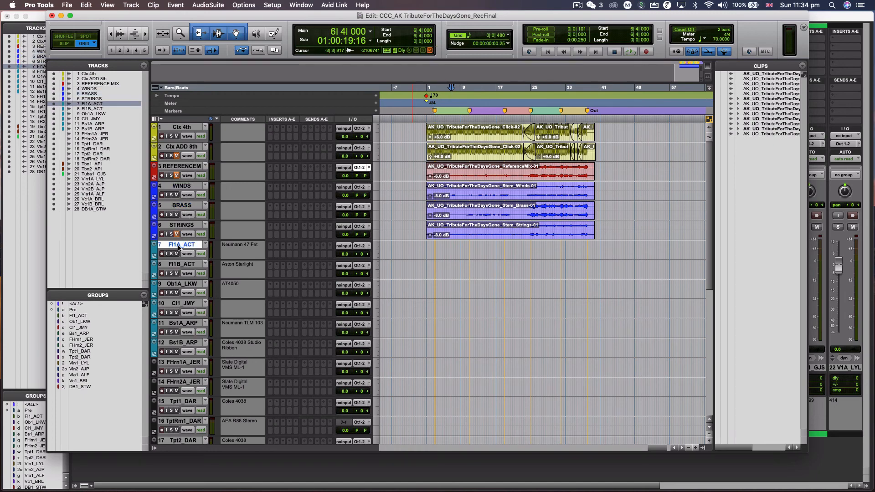
{"action": "scroll", "coordinate": [173, 353], "scroll_direction": "down", "scroll_amount": 5}
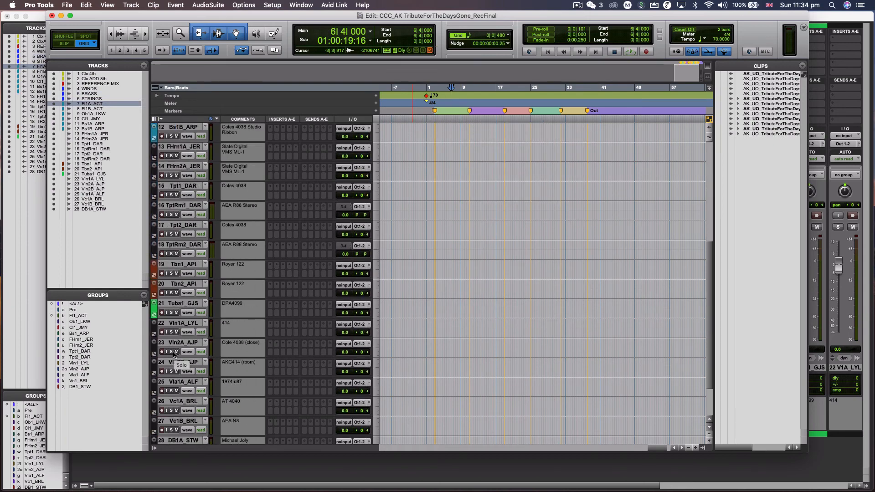
{"action": "scroll", "coordinate": [173, 353], "scroll_direction": "down", "scroll_amount": 4}
{"action": "scroll", "coordinate": [175, 346], "scroll_direction": "up", "scroll_amount": 10}
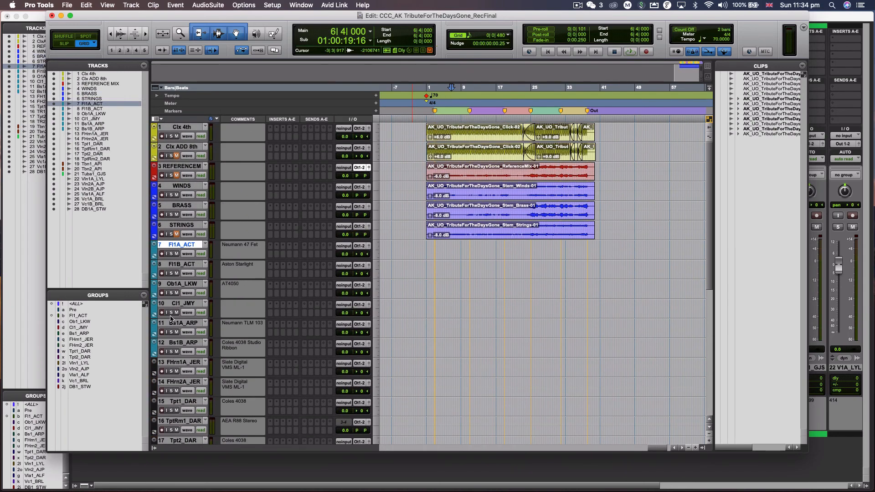
{"action": "scroll", "coordinate": [180, 265], "scroll_direction": "down", "scroll_amount": 3}
{"action": "scroll", "coordinate": [180, 265], "scroll_direction": "down", "scroll_amount": 5}
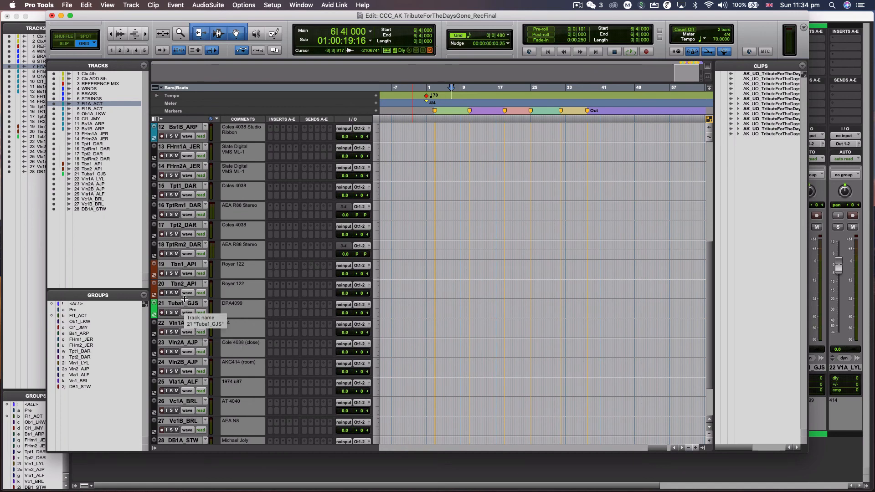
{"action": "scroll", "coordinate": [185, 309], "scroll_direction": "up", "scroll_amount": 6}
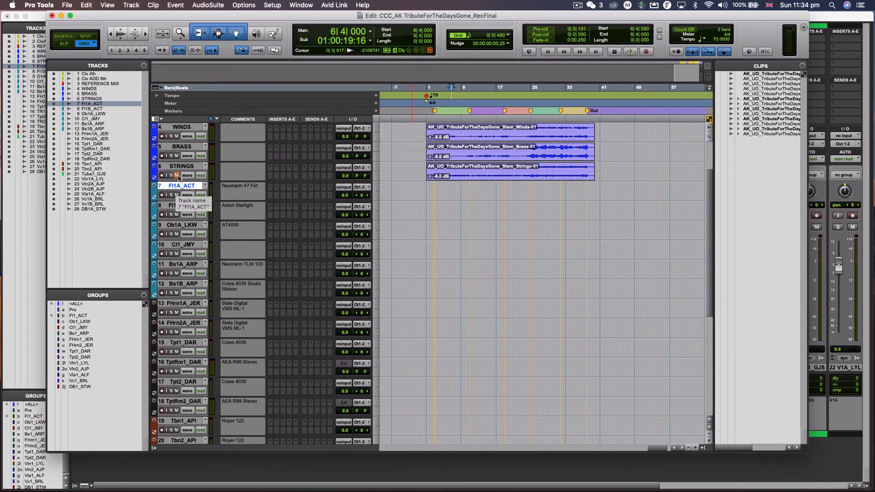
{"action": "scroll", "coordinate": [171, 279], "scroll_direction": "down", "scroll_amount": 6}
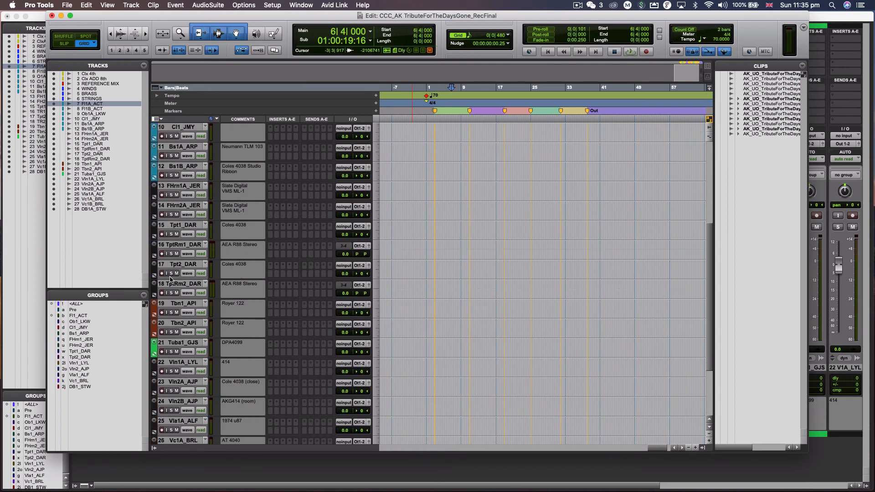
{"action": "left_click", "coordinate": [180, 346], "text": "shift"}
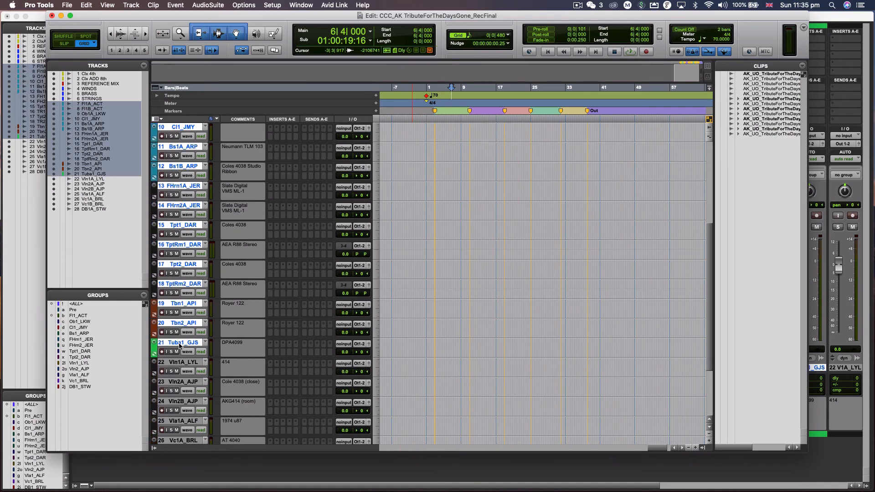
{"action": "right_click", "coordinate": [180, 346]}
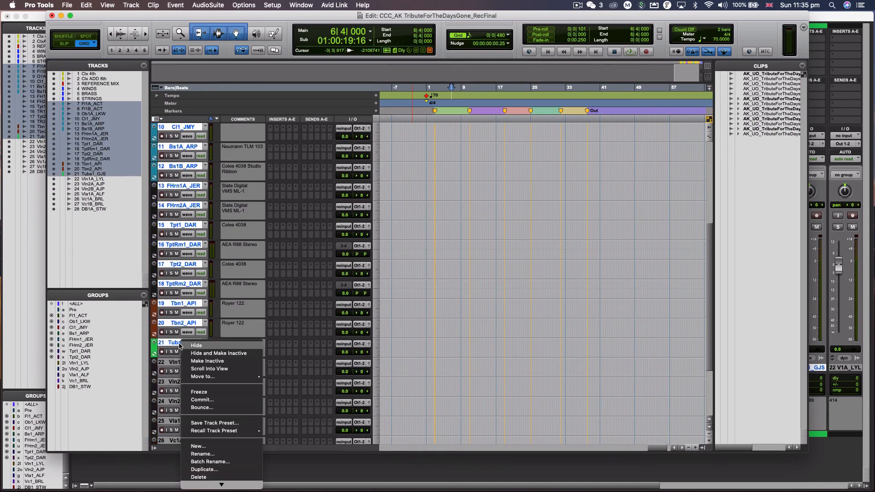
{"action": "left_click", "coordinate": [201, 353]}
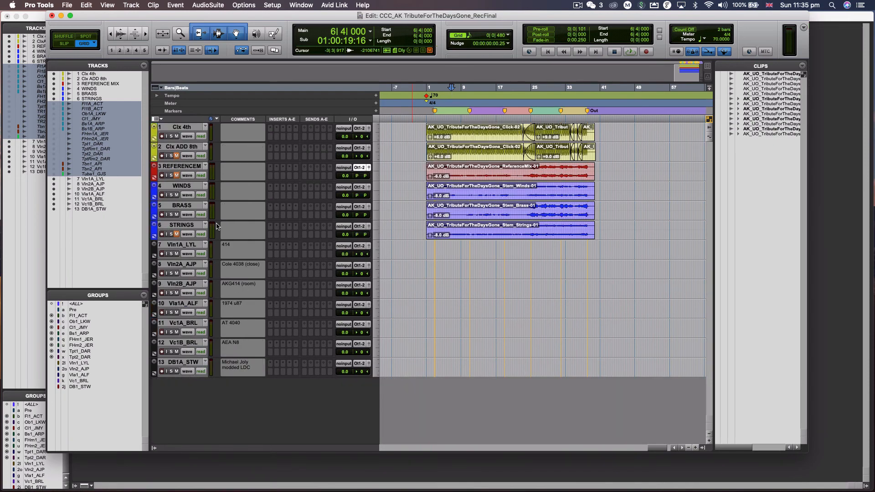
Look over the remaining violin tracks Vln1A_LYL, Vln2A_AJP and Vln2B_AJP.
{"action": "left_click", "coordinate": [182, 265]}
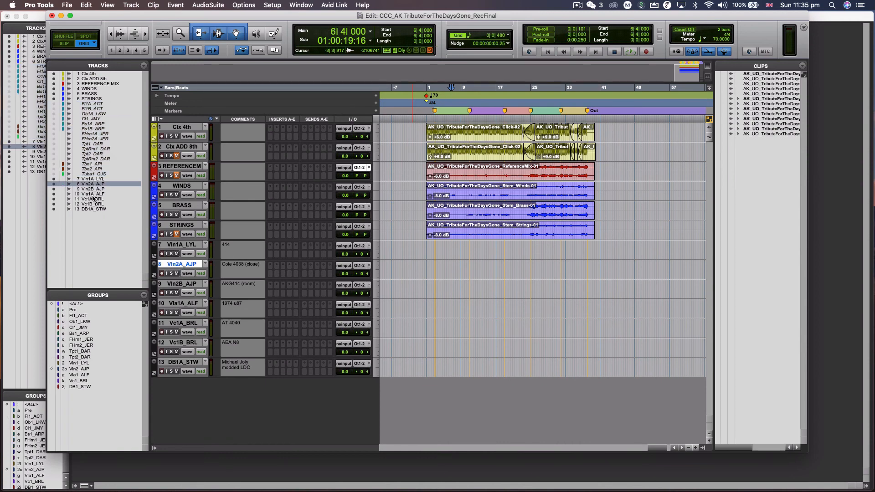
{"action": "left_click", "coordinate": [54, 175]}
{"action": "left_click", "coordinate": [53, 176]}
{"action": "left_click", "coordinate": [181, 245]}
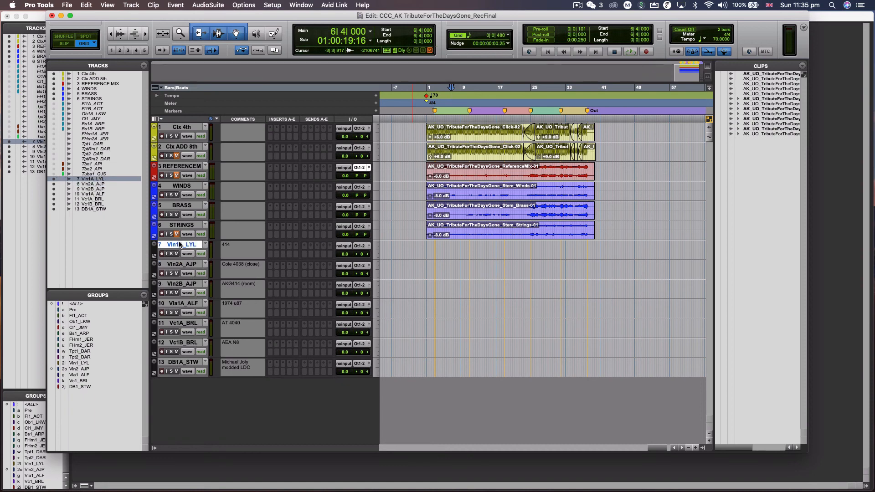
{"action": "left_click", "coordinate": [178, 265]}
{"action": "left_click", "coordinate": [178, 246]}
{"action": "left_click", "coordinate": [177, 264]}
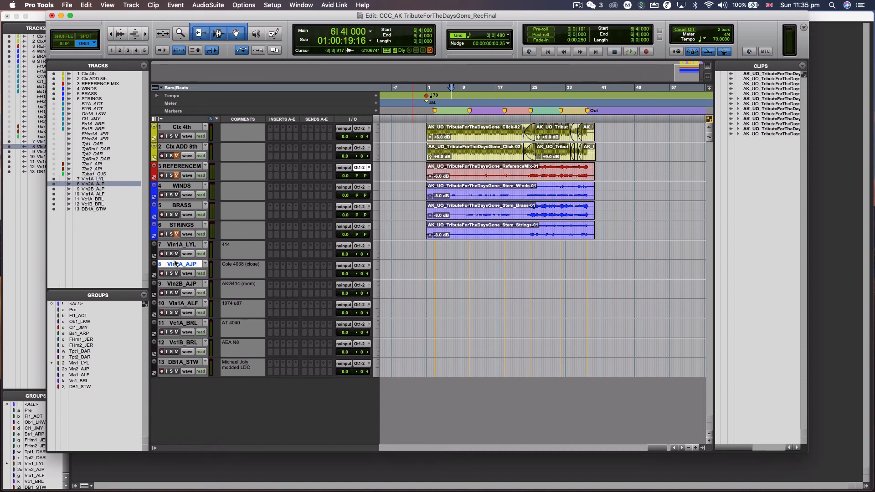
{"action": "left_click", "coordinate": [182, 283]}
Select the lower string tracks from Vla1A_ALF through DB1A_STW, then hide them and make them inactive.
{"action": "left_click", "coordinate": [182, 303]}
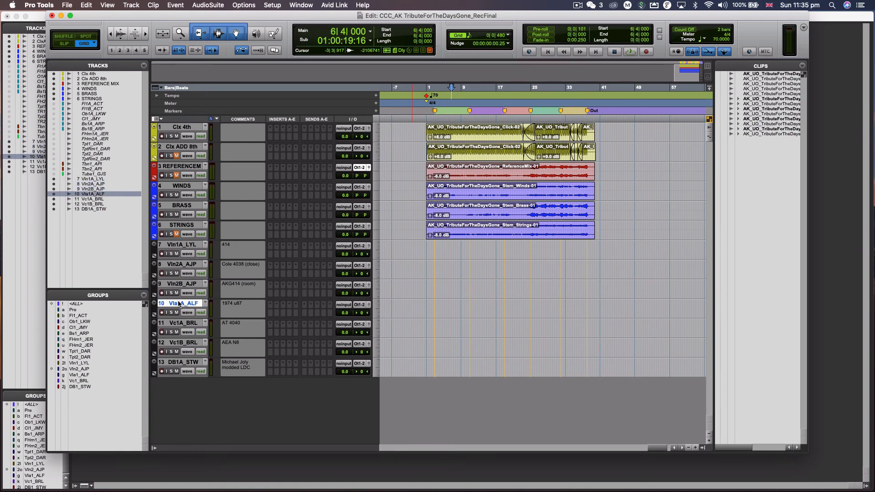
{"action": "left_click", "coordinate": [183, 362], "text": "shift"}
{"action": "right_click", "coordinate": [182, 362]}
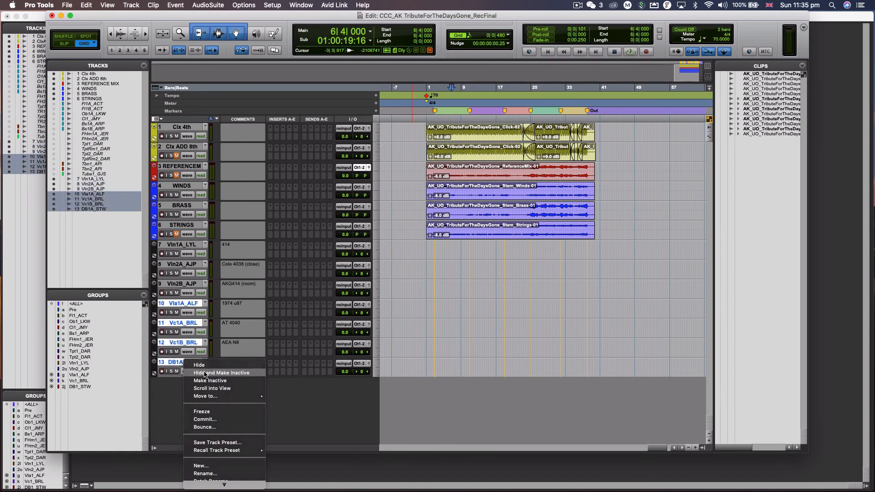
{"action": "left_click", "coordinate": [205, 372]}
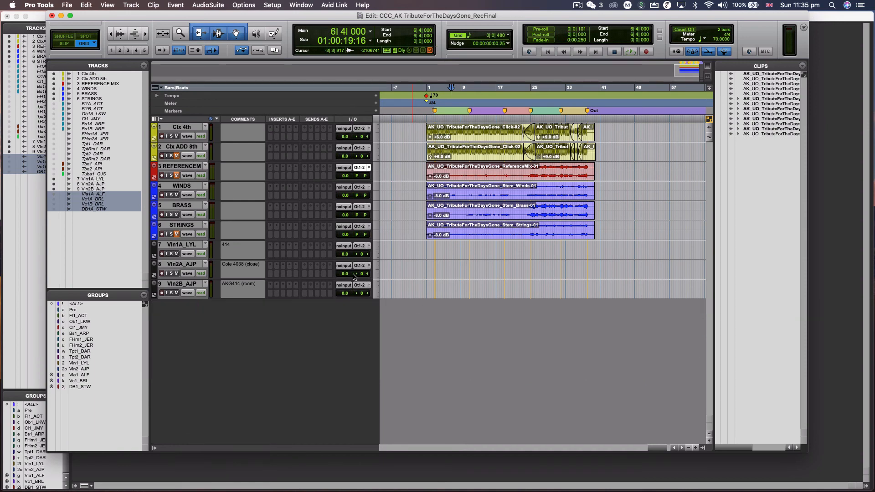
Set the track comment of Vln1A_LYL to "abc 123" and that of Vln2A_AJP to "abc 123 -NTW".
{"action": "key", "text": "t"}
{"action": "key", "text": "r"}
{"action": "scroll", "coordinate": [459, 251], "scroll_direction": "right", "scroll_amount": 5}
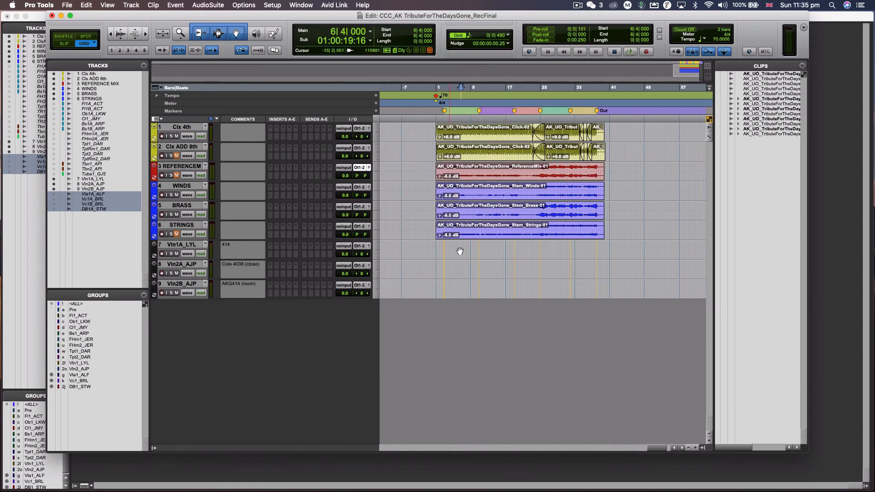
{"action": "left_click", "coordinate": [180, 246]}
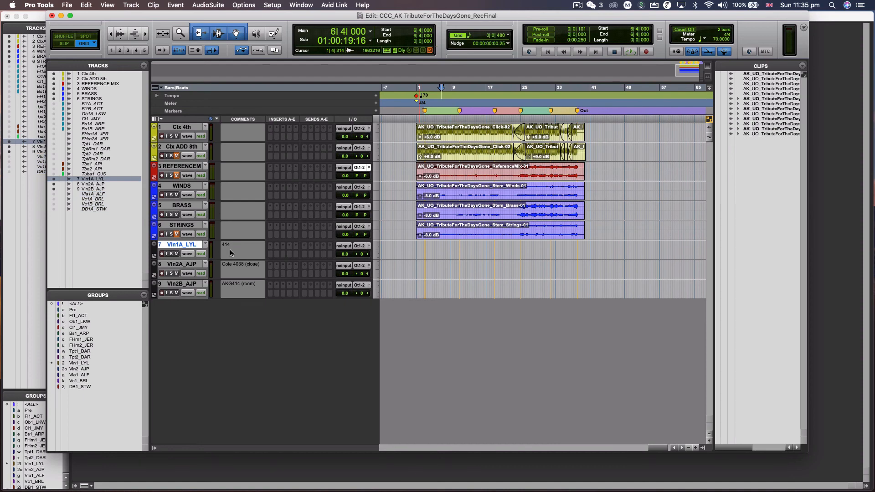
{"action": "left_click", "coordinate": [232, 250]}
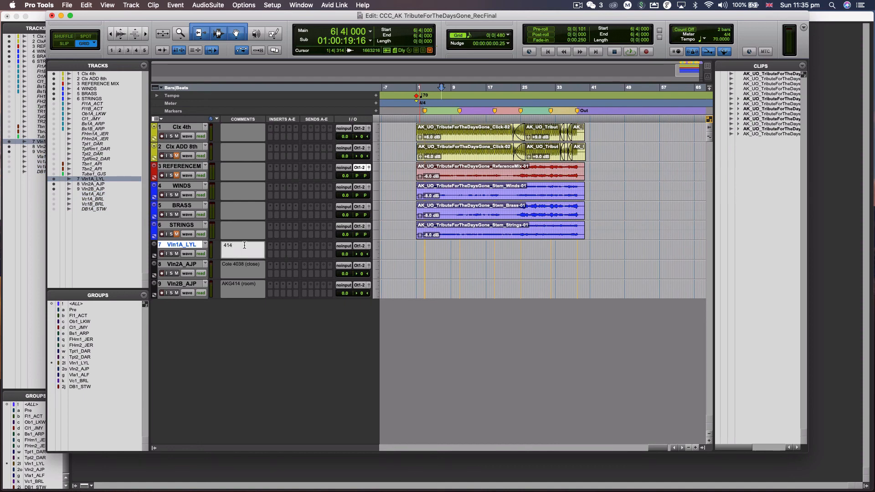
{"action": "type", "text": "abc 123"}
{"action": "left_click", "coordinate": [246, 267]}
{"action": "key", "text": "super+a"}
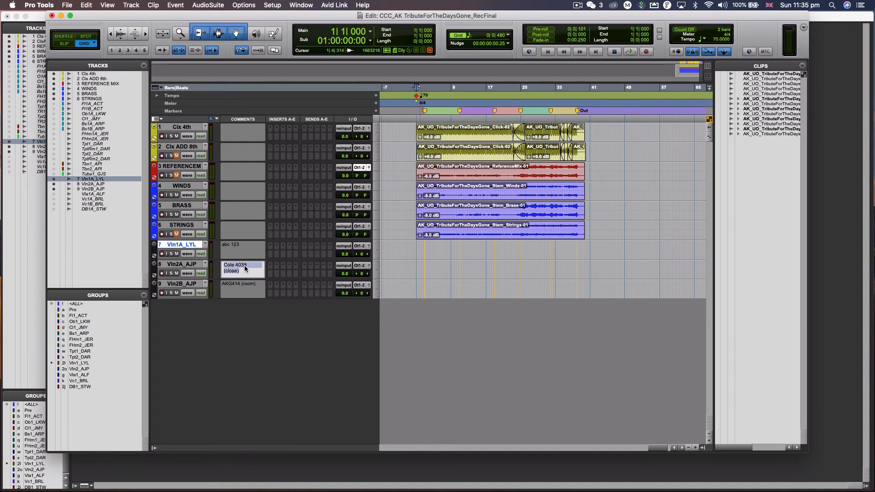
{"action": "type", "text": "anc 123 -NTW"}
Append "-NTW" to the Vln1A_LYL comment and set the Vln2B_AJP comment to "Abc 123 -NTW".
{"action": "left_click", "coordinate": [251, 249]}
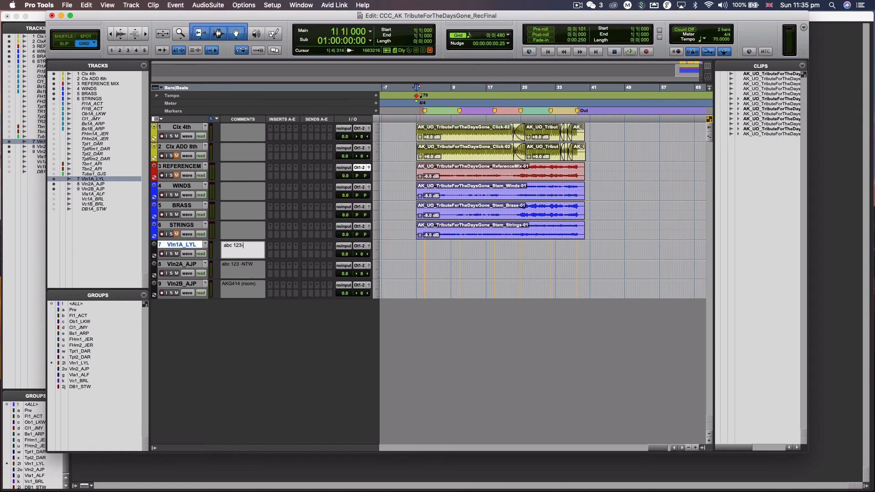
{"action": "type", "text": "-NTW"}
{"action": "left_click", "coordinate": [246, 291]}
{"action": "key", "text": "super+a"}
{"action": "type", "text": "A"}
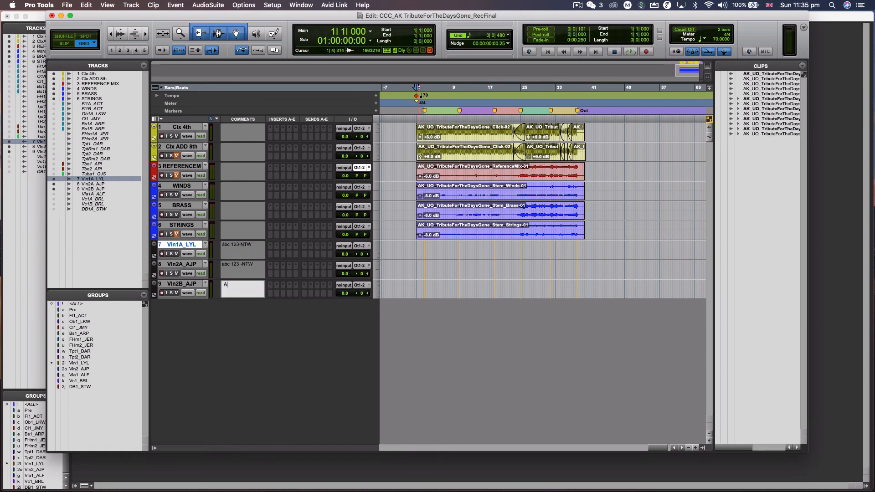
{"action": "type", "text": "bc 123 -NTW"}
{"action": "key", "text": "Return"}
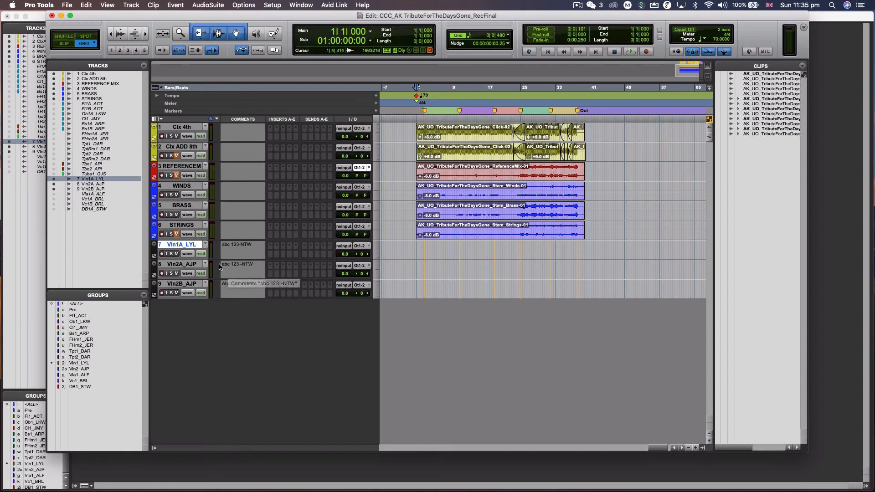
{"action": "left_click", "coordinate": [340, 247]}
{"action": "mouse_move", "coordinate": [344, 247]}
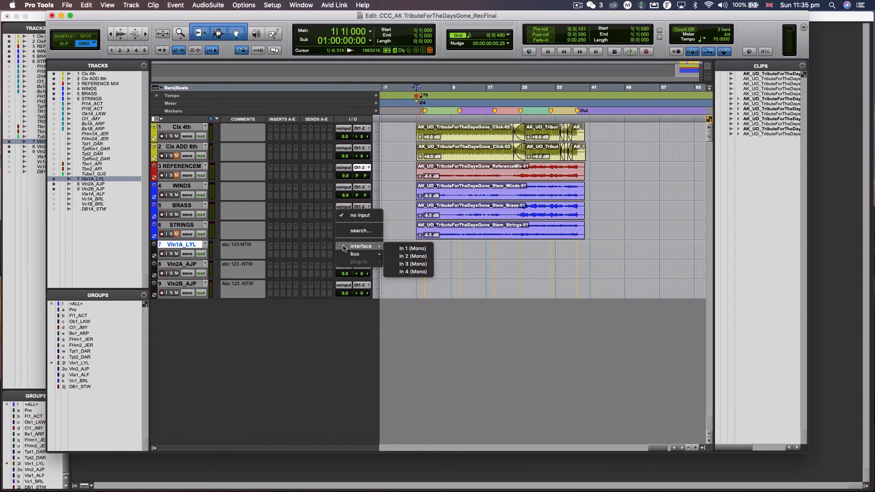
{"action": "key", "text": "Escape"}
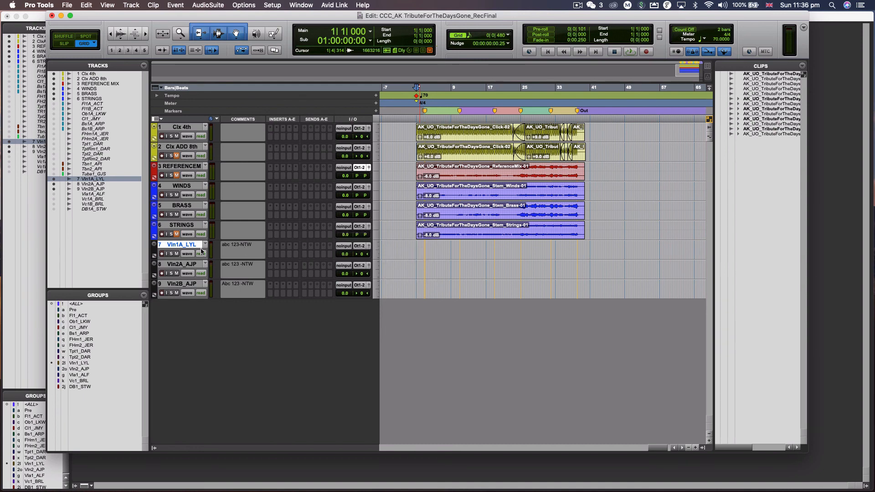
Select the three violin tracks Vln1A_LYL to Vln2B_AJP and assign them the consecutive mono interface inputs In 1, In 2 and In 3.
{"action": "left_click", "coordinate": [181, 284], "text": "shift"}
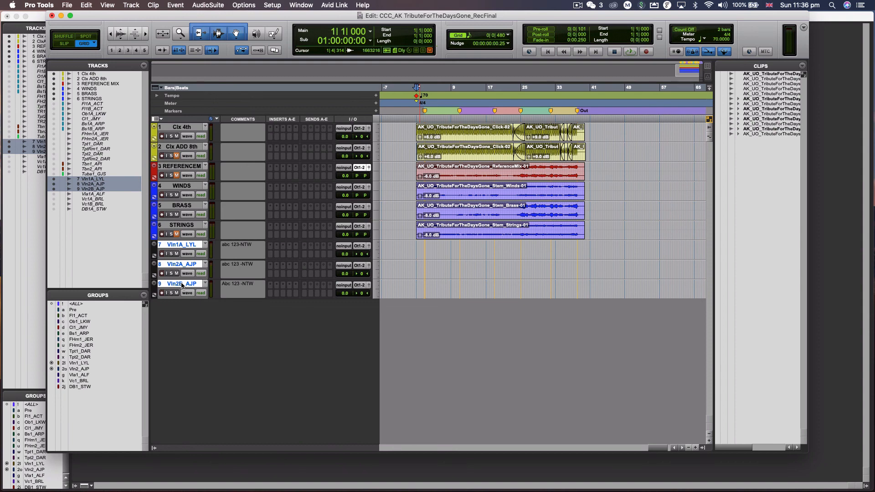
{"action": "left_click", "coordinate": [343, 246]}
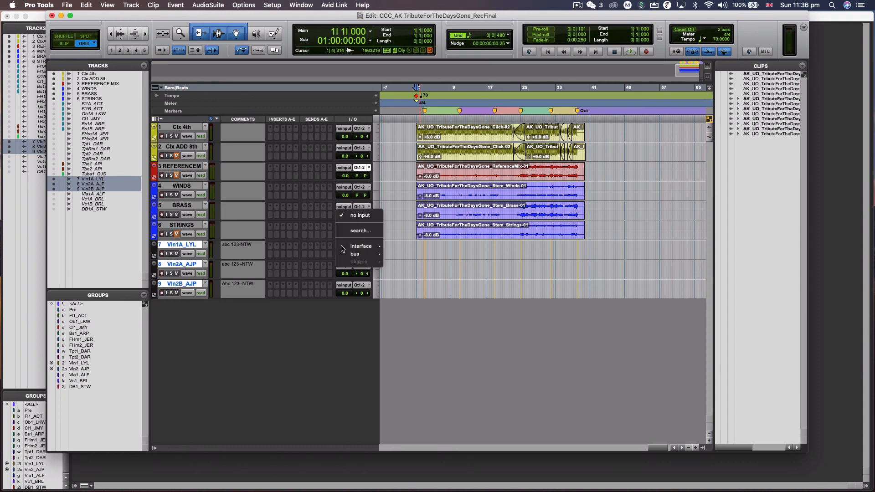
{"action": "mouse_move", "coordinate": [351, 248]}
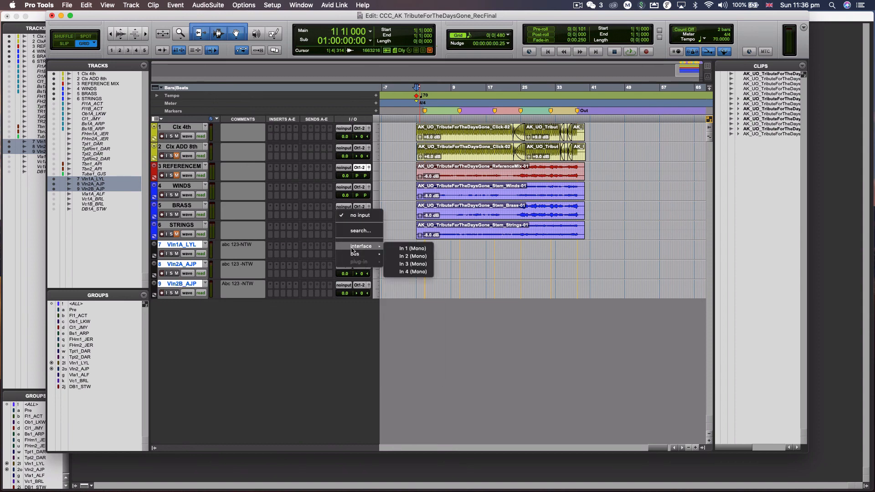
{"action": "left_click", "coordinate": [392, 248], "text": "alt+shift+super"}
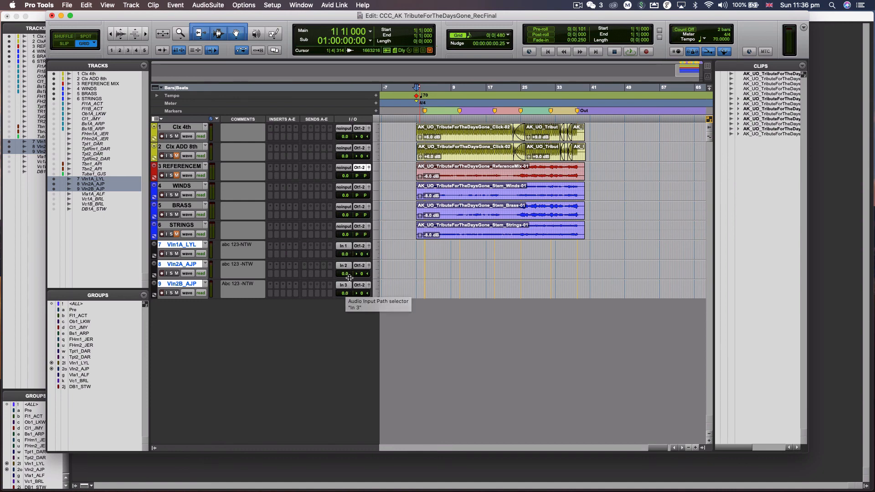
Assign the same mono interface input, In 1, to all three selected violin tracks.
{"action": "left_click", "coordinate": [343, 247]}
{"action": "mouse_move", "coordinate": [360, 246]}
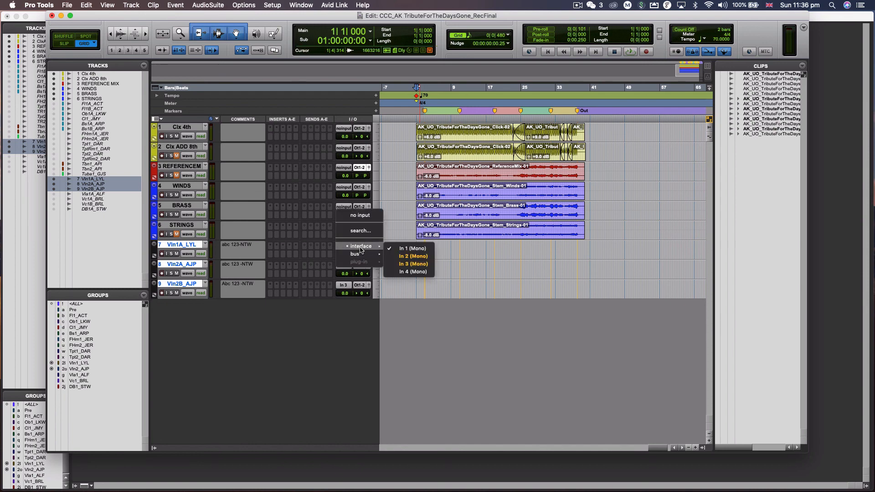
{"action": "left_click", "coordinate": [405, 251], "text": "alt+shift"}
{"action": "left_click", "coordinate": [182, 225]}
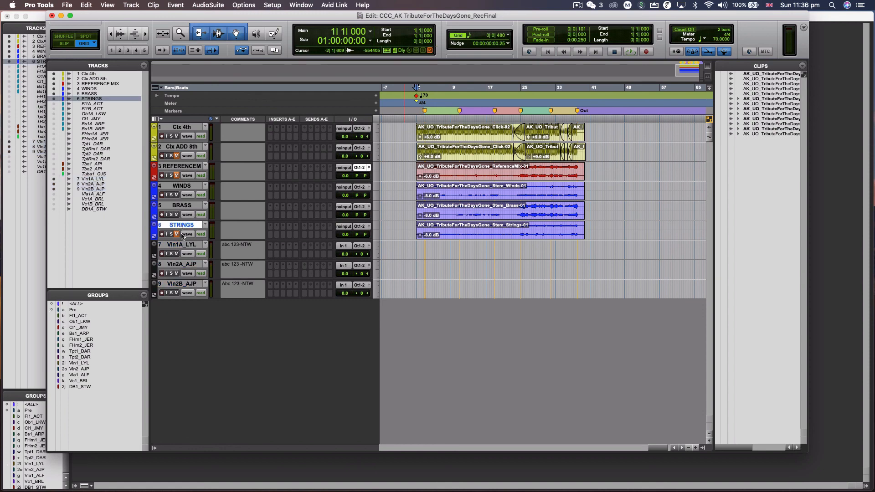
Try out record arming and input monitoring on the Vln1A_LYL track, leaving both switched off.
{"action": "left_click", "coordinate": [181, 245]}
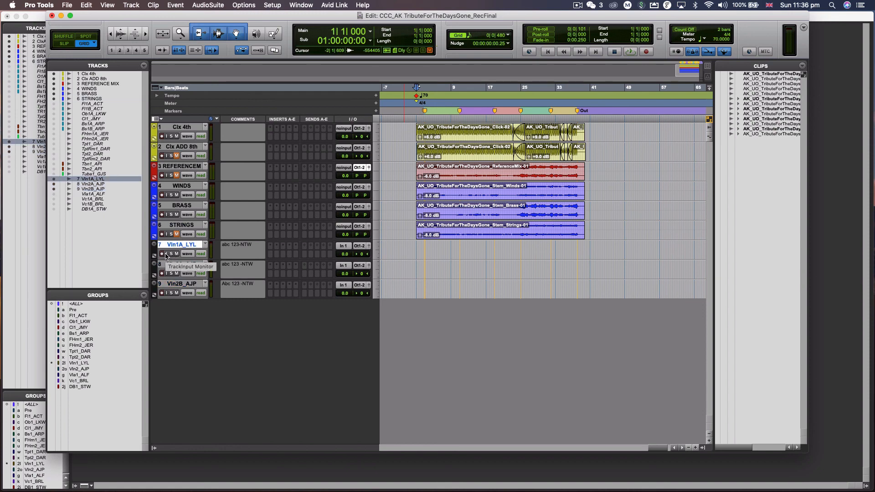
{"action": "key", "text": "t"}
{"action": "key", "text": "r"}
{"action": "key", "text": "r"}
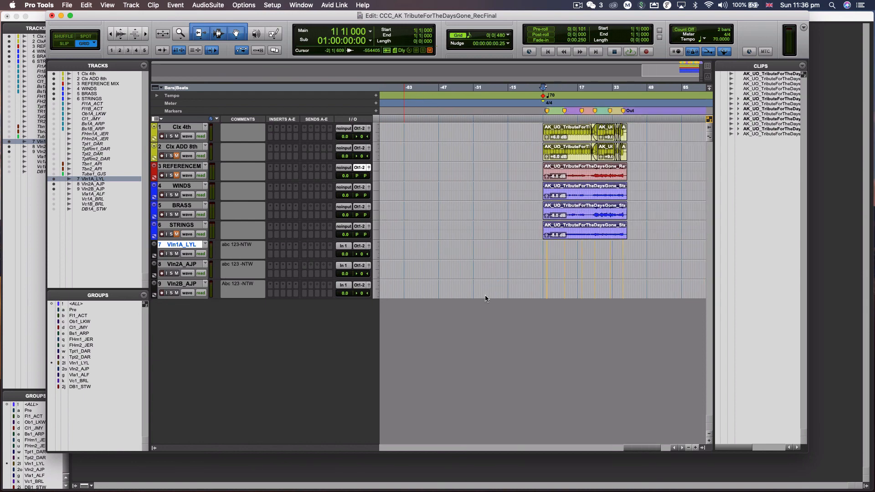
{"action": "left_click", "coordinate": [545, 247]}
{"action": "key", "text": "t"}
{"action": "key", "text": "shift+r"}
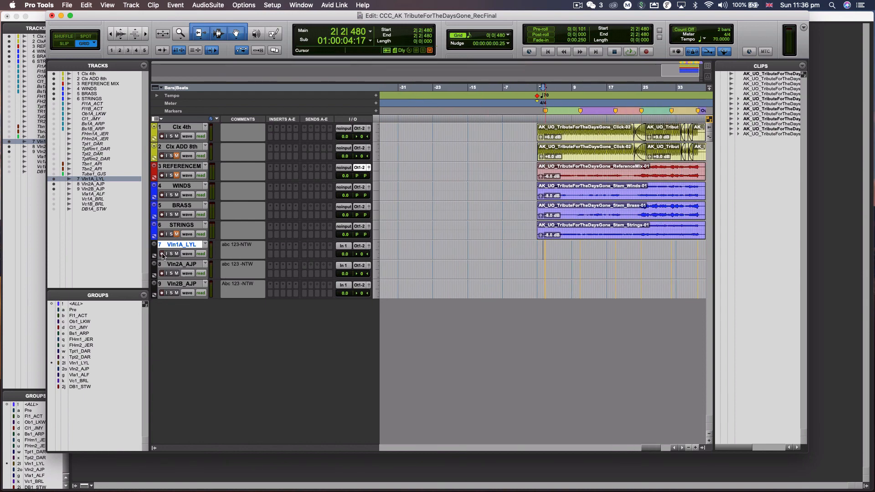
{"action": "scroll", "coordinate": [619, 274], "scroll_direction": "right", "scroll_amount": 5}
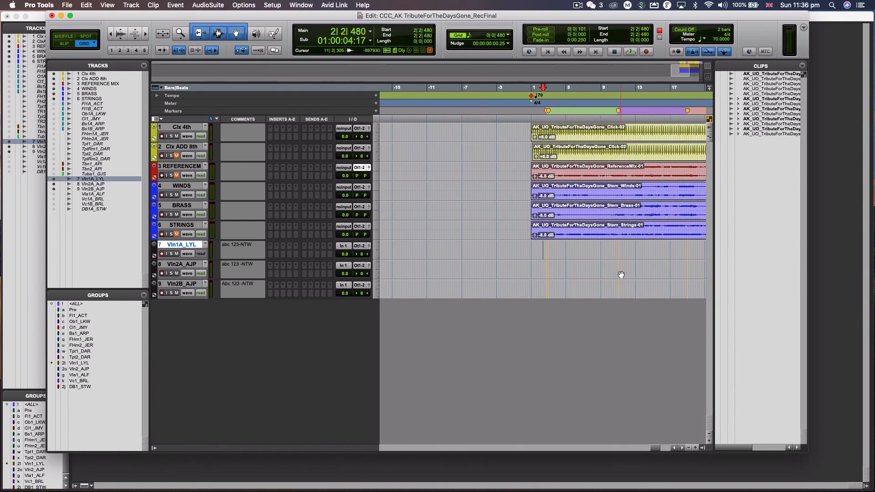
{"action": "left_click", "coordinate": [162, 254]}
{"action": "left_click", "coordinate": [166, 254]}
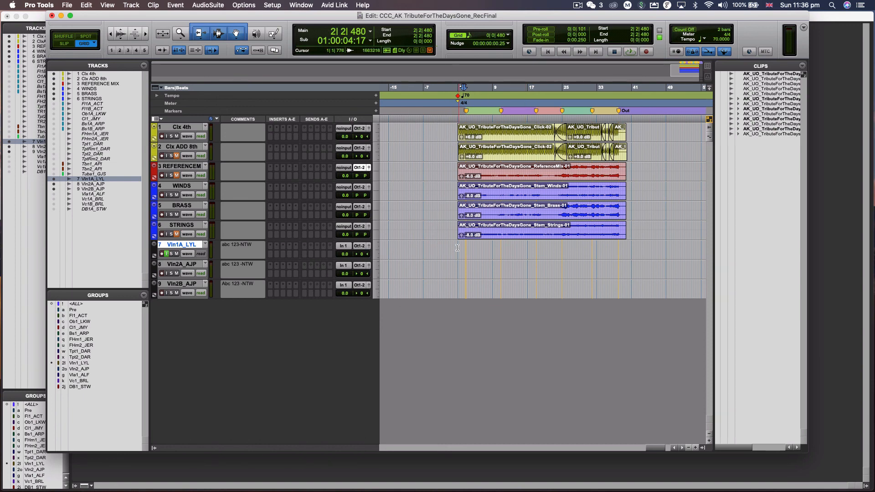
{"action": "left_click", "coordinate": [167, 254]}
Record-arm Vln1A_LYL and record a short take on it from two bars before the song's start.
{"action": "left_click", "coordinate": [162, 254]}
{"action": "key", "text": "Return"}
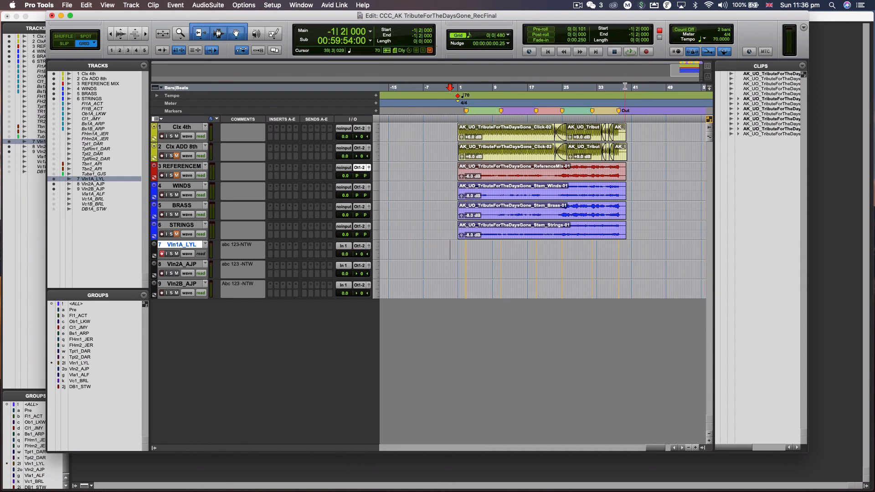
{"action": "key", "text": "super+space"}
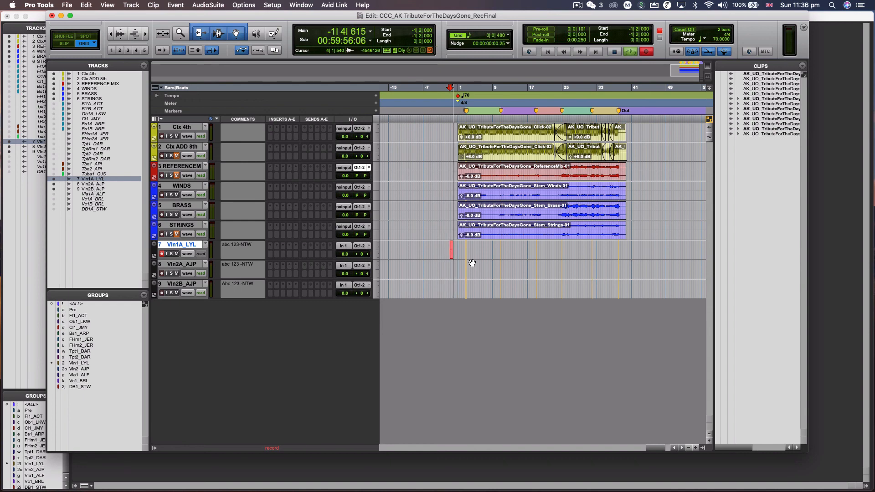
{"action": "key", "text": "space"}
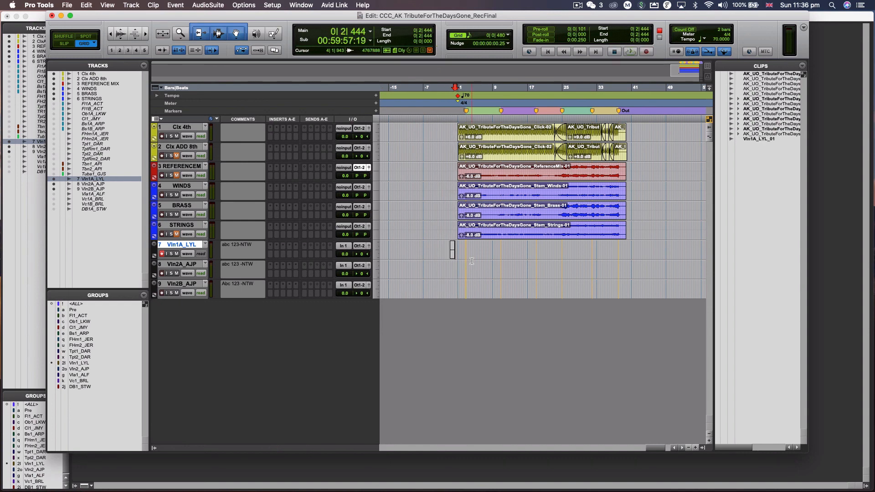
Disarm Vln1A_LYL, arm Vln2A_AJP and record a short take on it starting at -1|1|480.
{"action": "key", "text": "super+bracketright"}
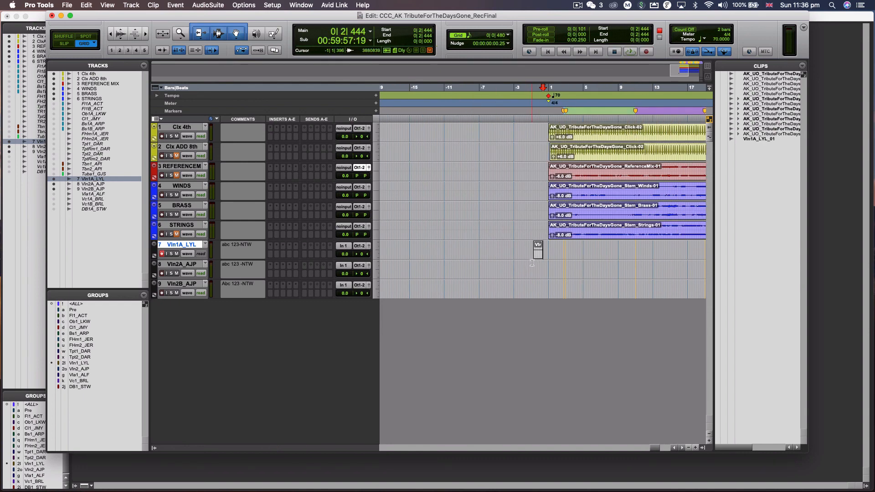
{"action": "left_click", "coordinate": [532, 263]}
{"action": "key", "text": "super+bracketright"}
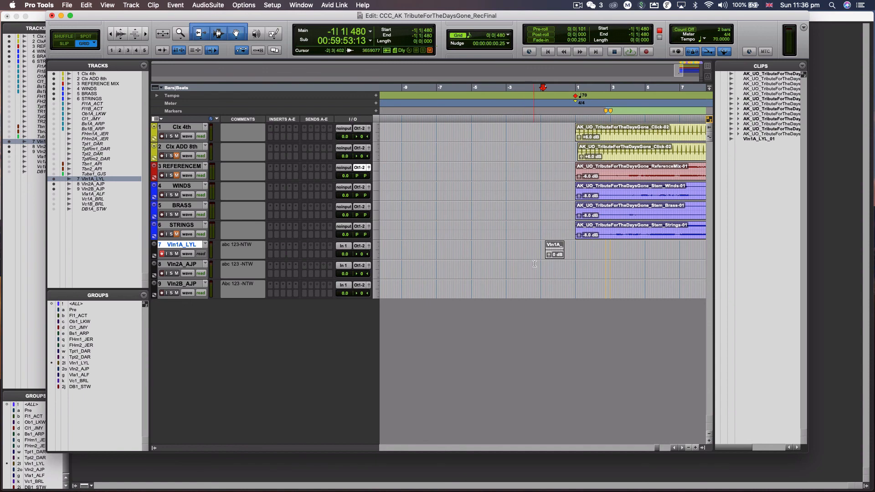
{"action": "left_click", "coordinate": [162, 254]}
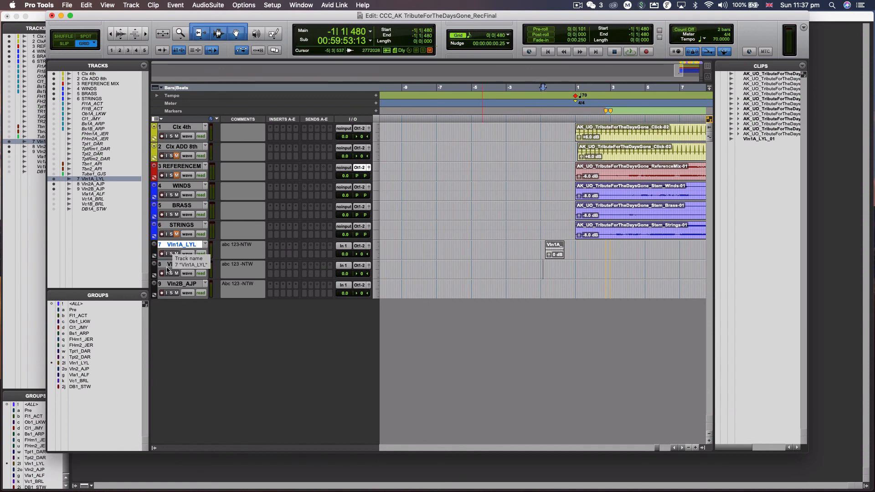
{"action": "left_click", "coordinate": [162, 272]}
{"action": "left_click", "coordinate": [172, 264]}
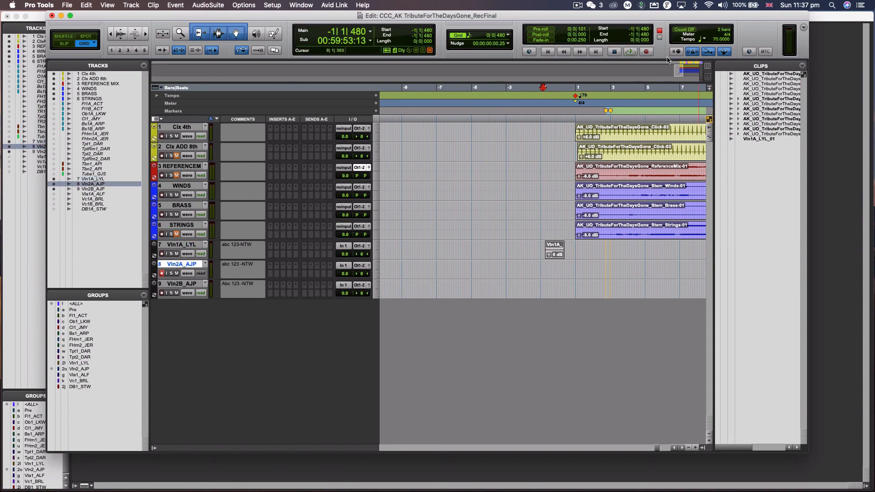
{"action": "left_click", "coordinate": [650, 51]}
{"action": "key", "text": "space"}
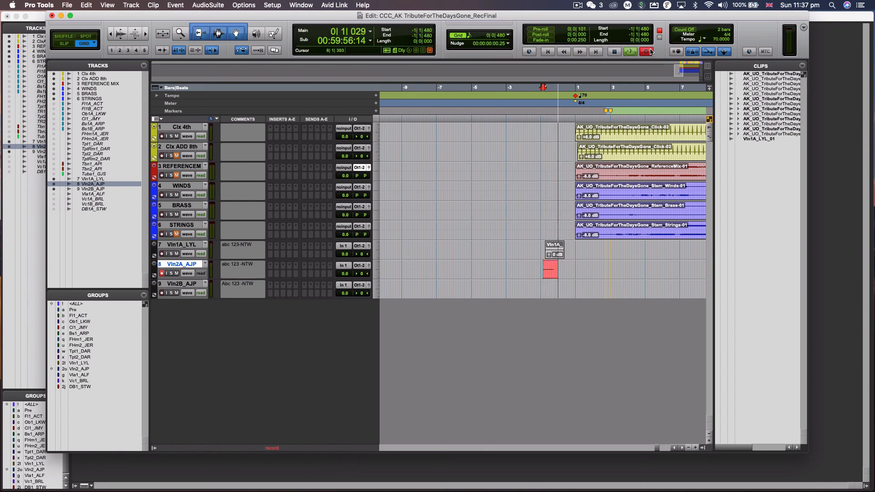
{"action": "key", "text": "space"}
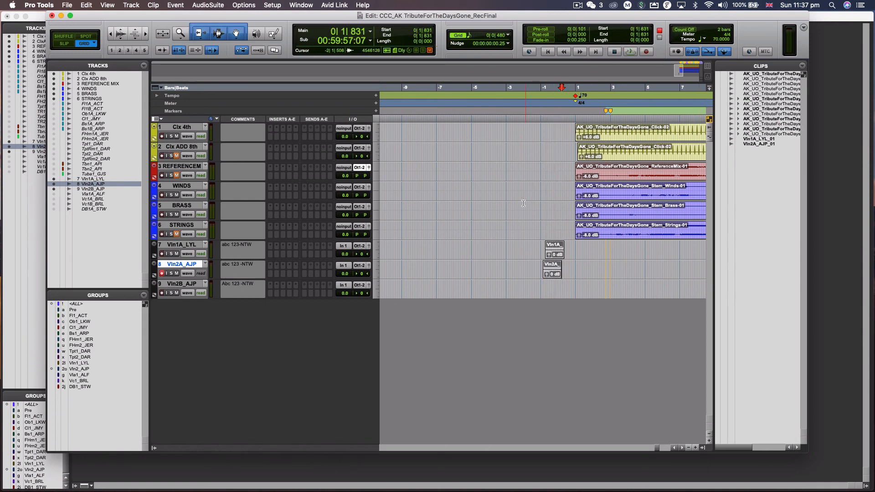
Select the Vln1A_LYL track with the whole song in view.
{"action": "left_click", "coordinate": [185, 245]}
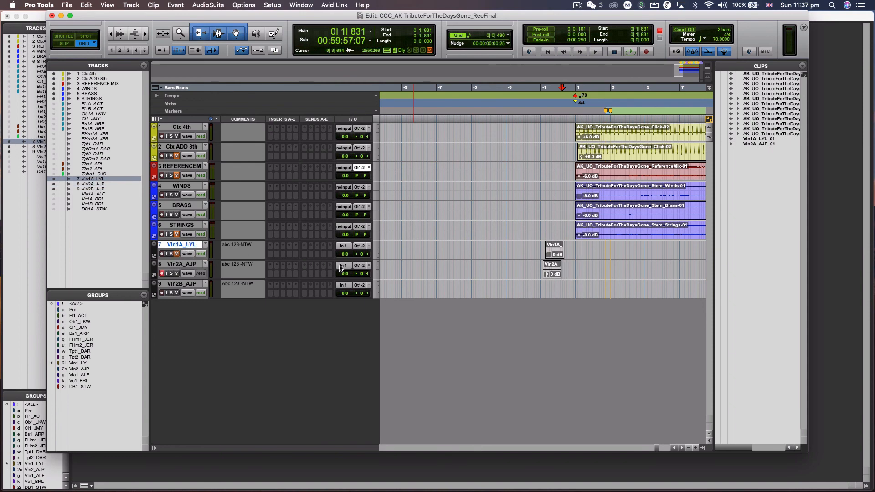
{"action": "key", "text": "r"}
{"action": "scroll", "coordinate": [372, 288], "scroll_direction": "right", "scroll_amount": 5}
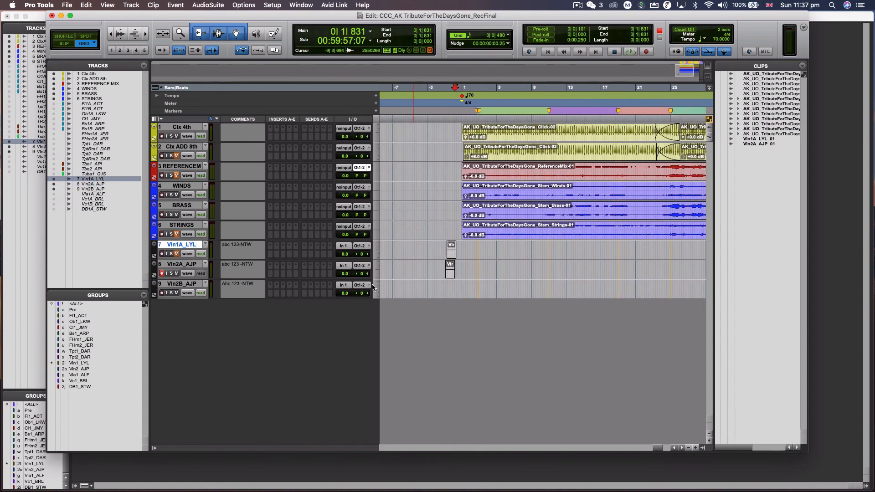
{"action": "key", "text": "r"}
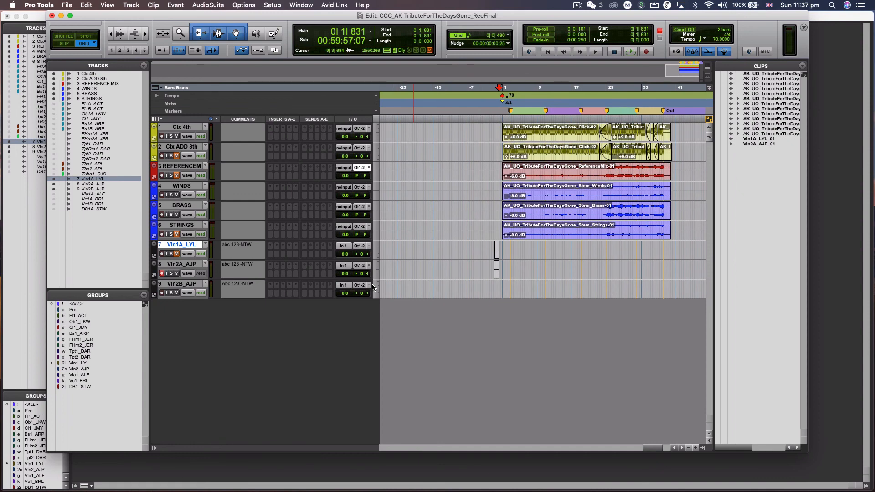